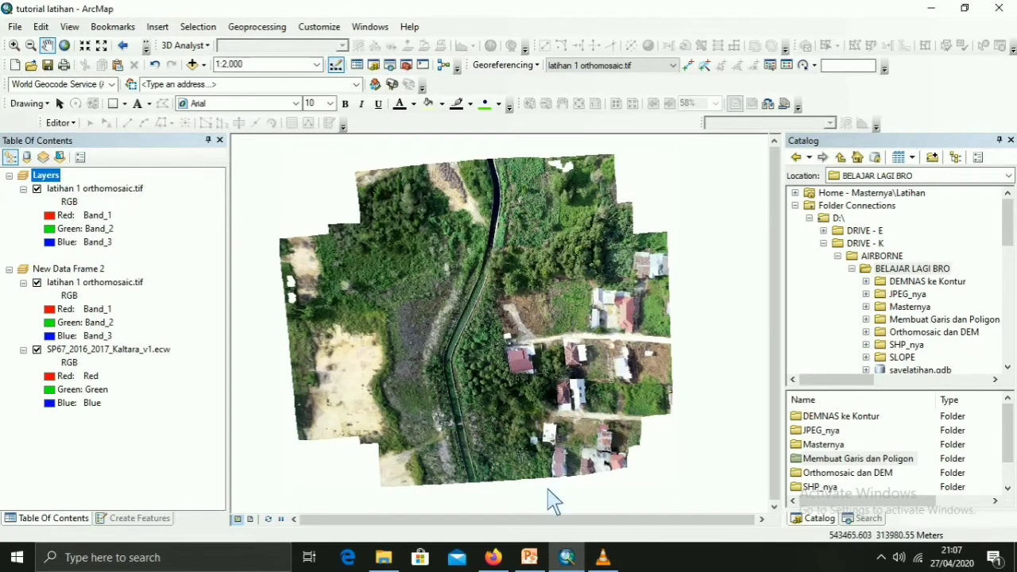
drag(548, 488, 533, 489)
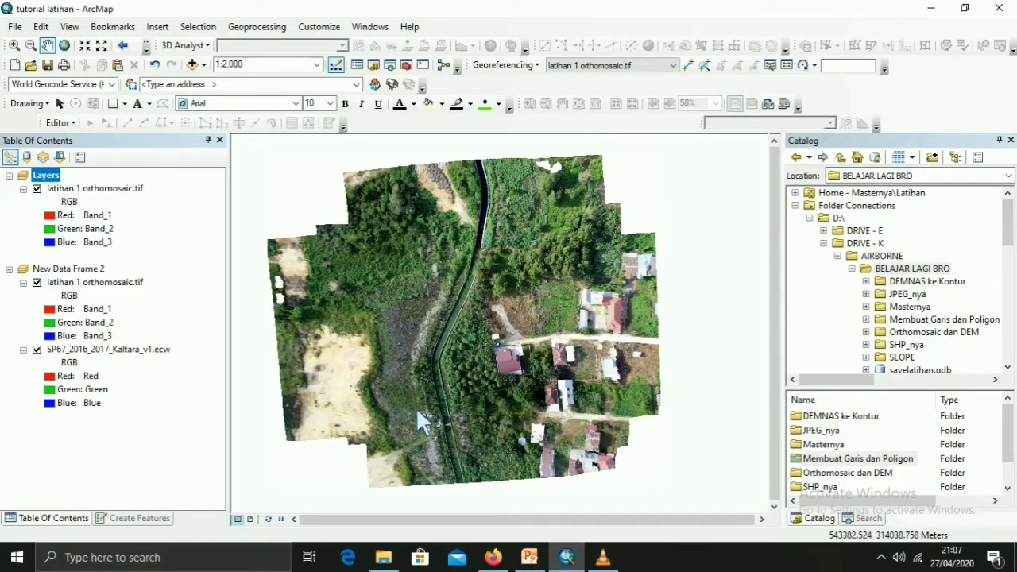
scroll(416, 407, down, 2)
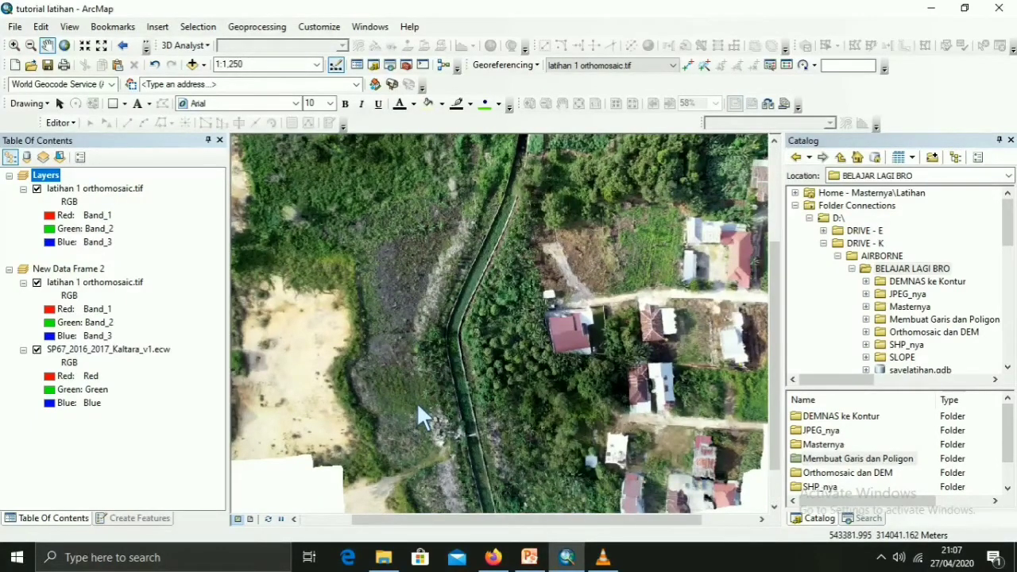
scroll(525, 385, up, 2)
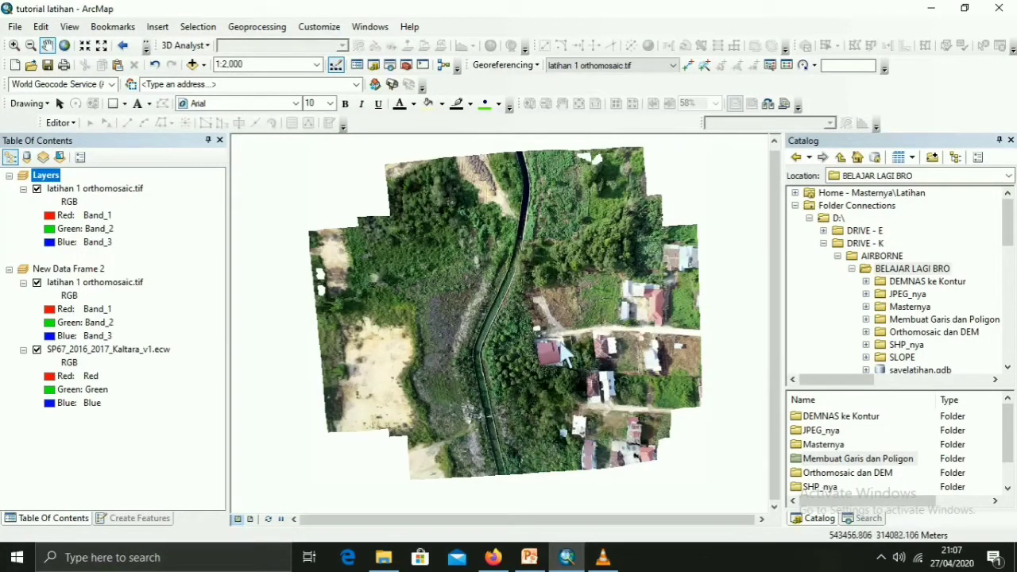
scroll(851, 352, down, 1)
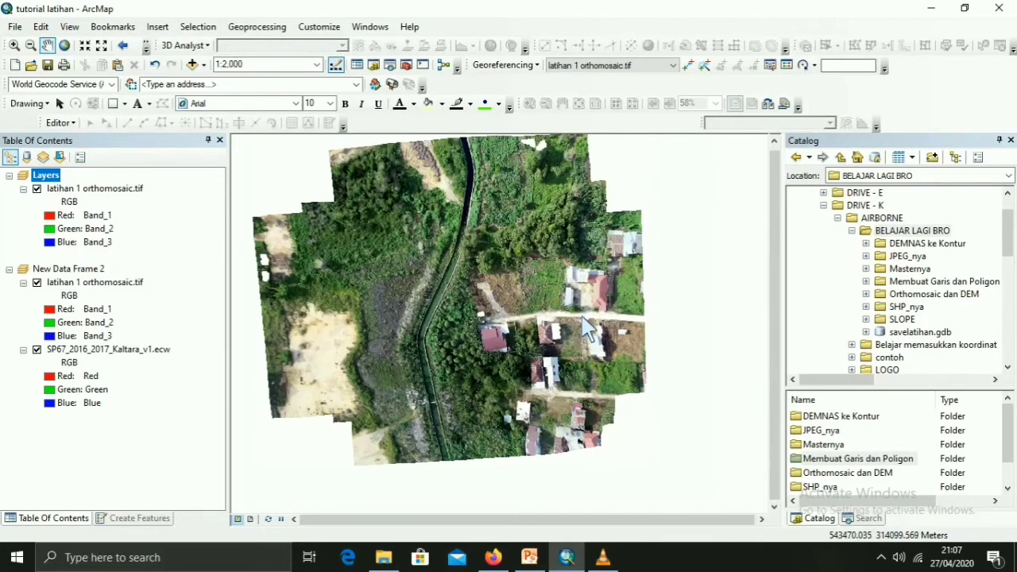
Step: Start a new shapefile named Jalan in the Membuat Garis dan Poligon folder with the Polyline feature type
click(890, 284)
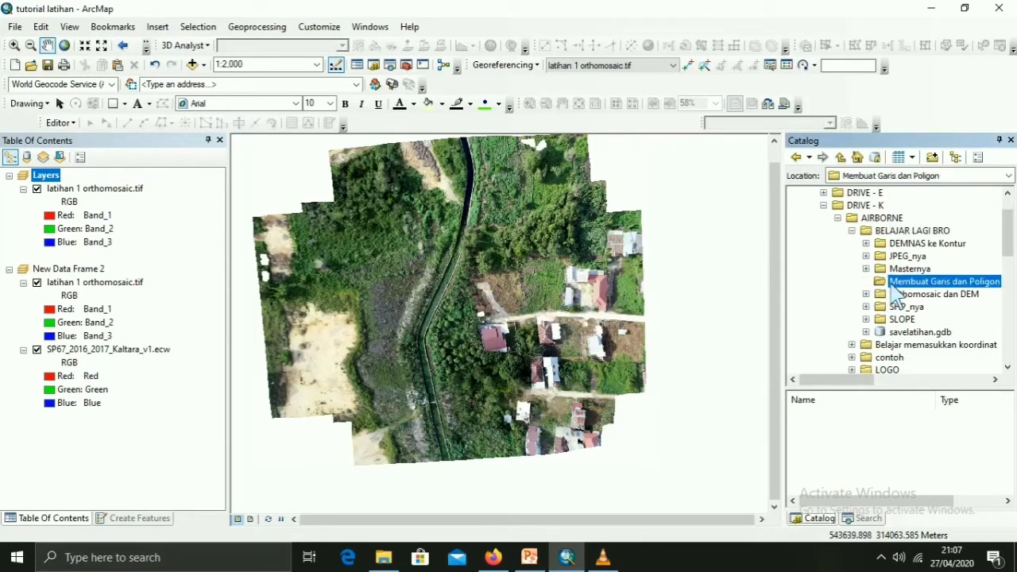
right_click(885, 283)
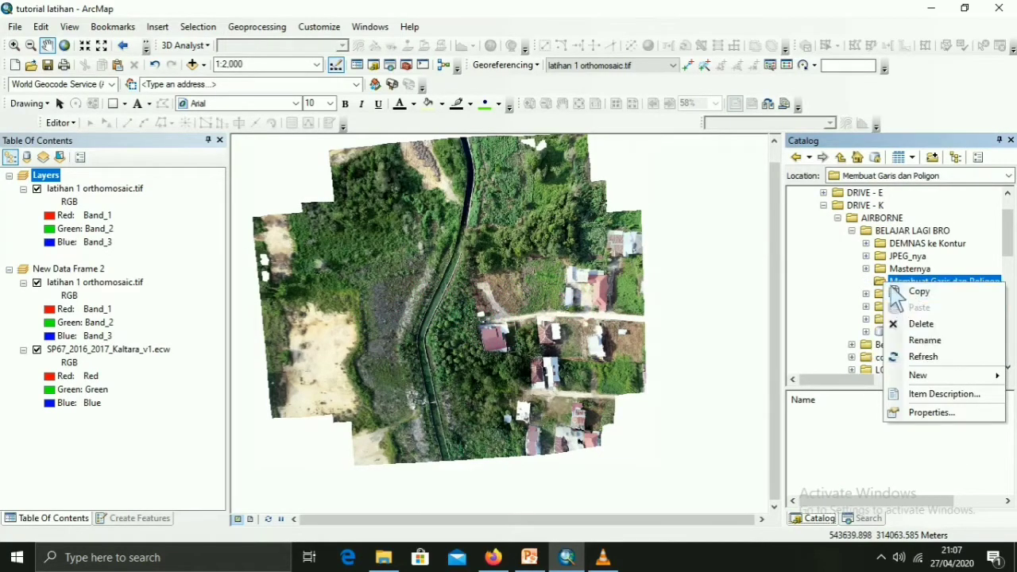
click(884, 283)
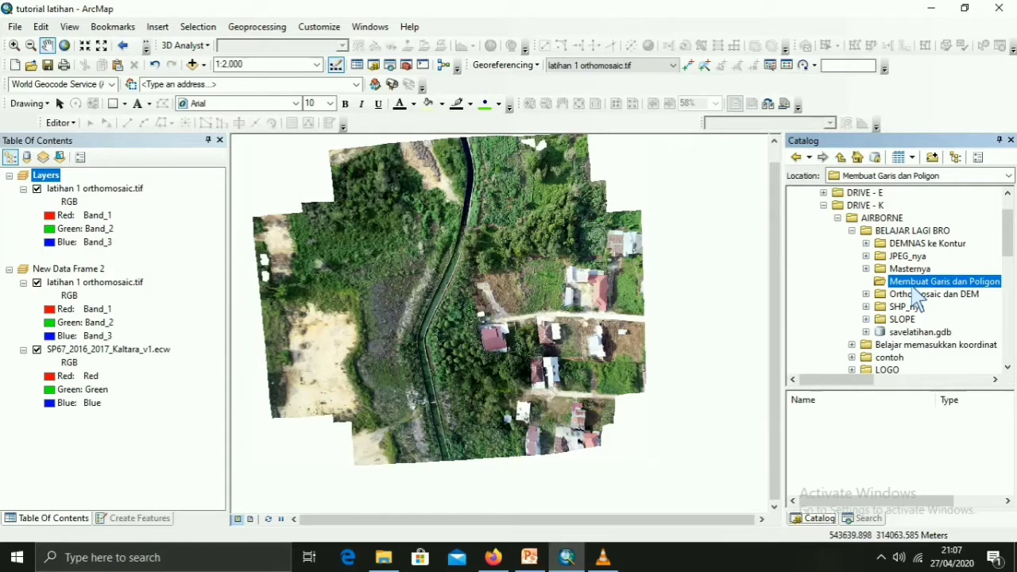
right_click(893, 284)
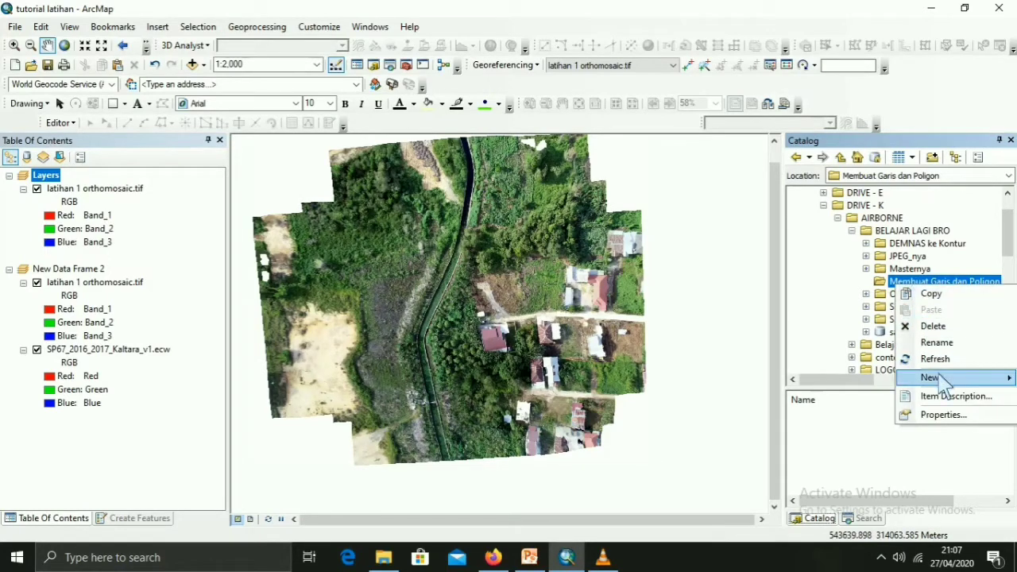
mouse_move(944, 382)
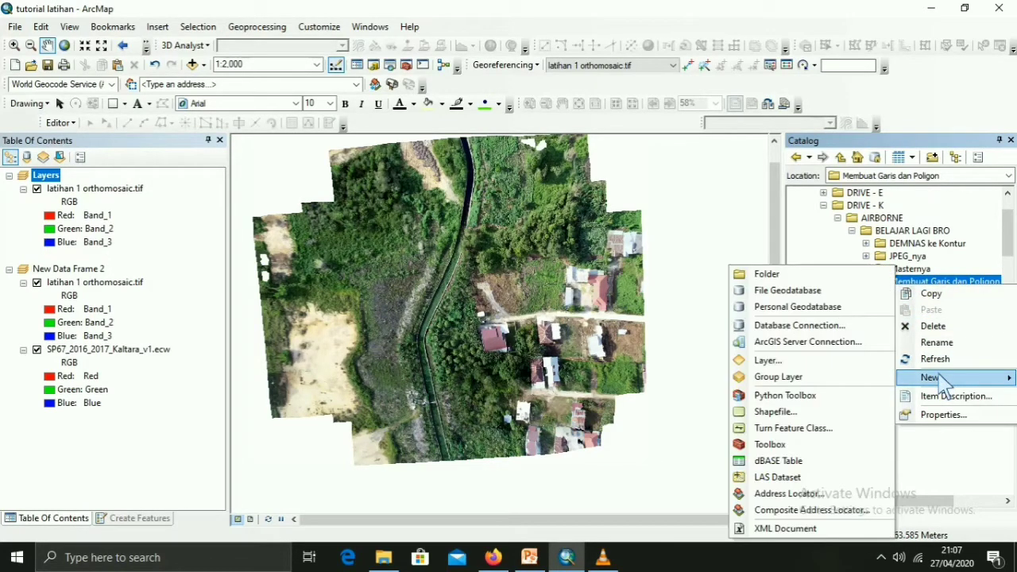
click(811, 412)
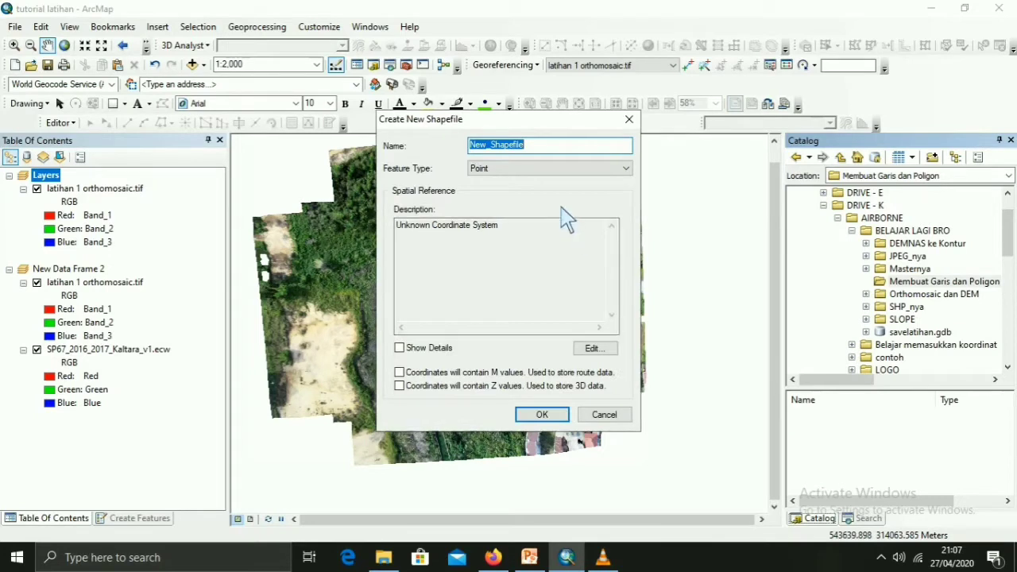
text(Jalan)
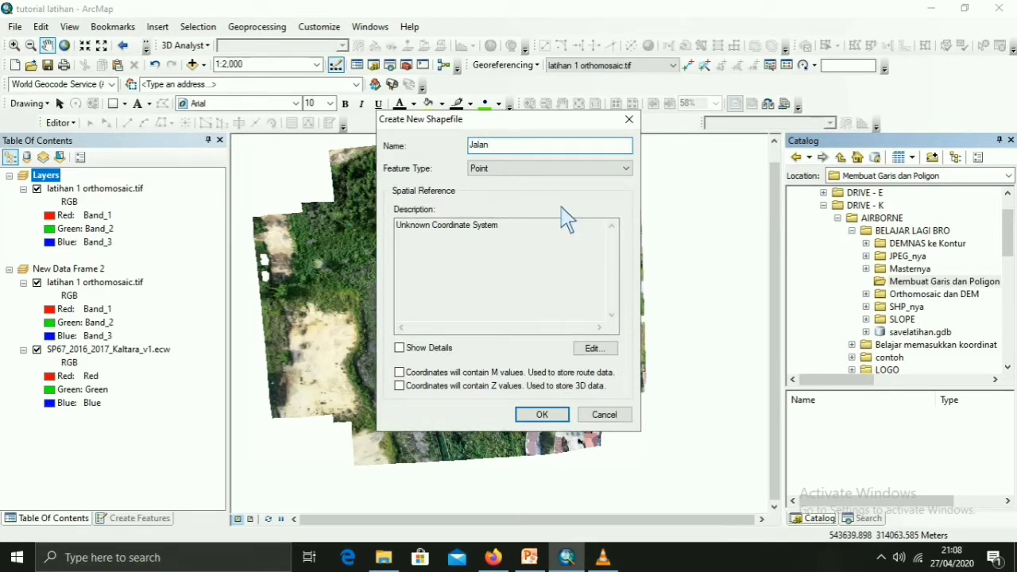
click(596, 169)
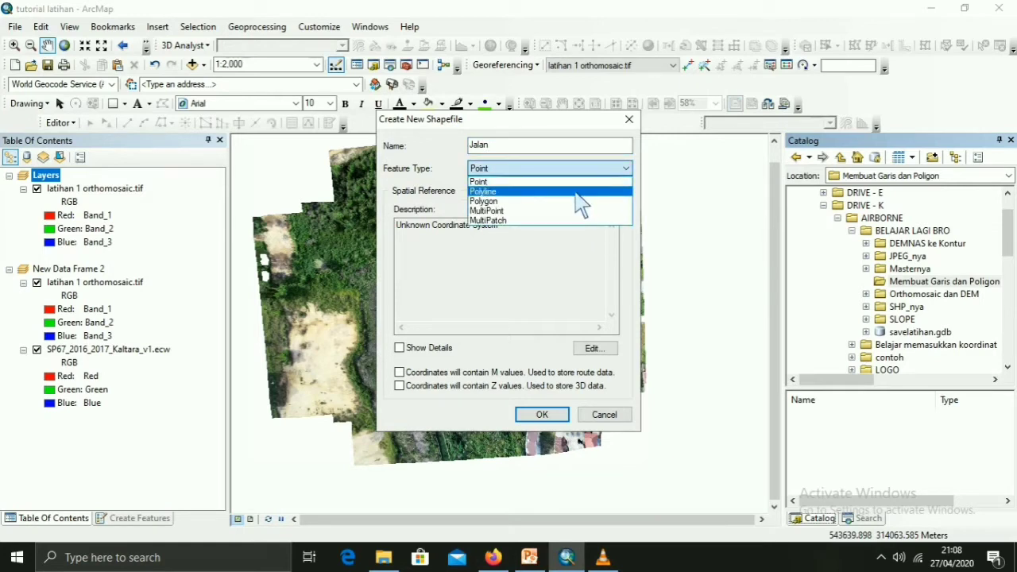
click(577, 192)
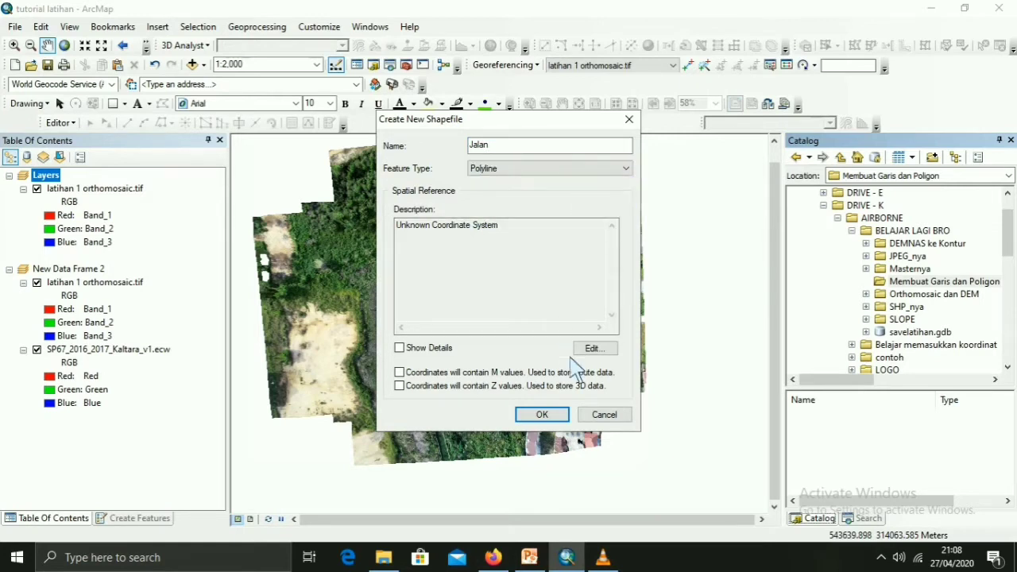
Step: Assign the Jalan shapefile the projected WGS 1984 UTM Northern Hemisphere zone matching the site and create the shapefile
click(604, 355)
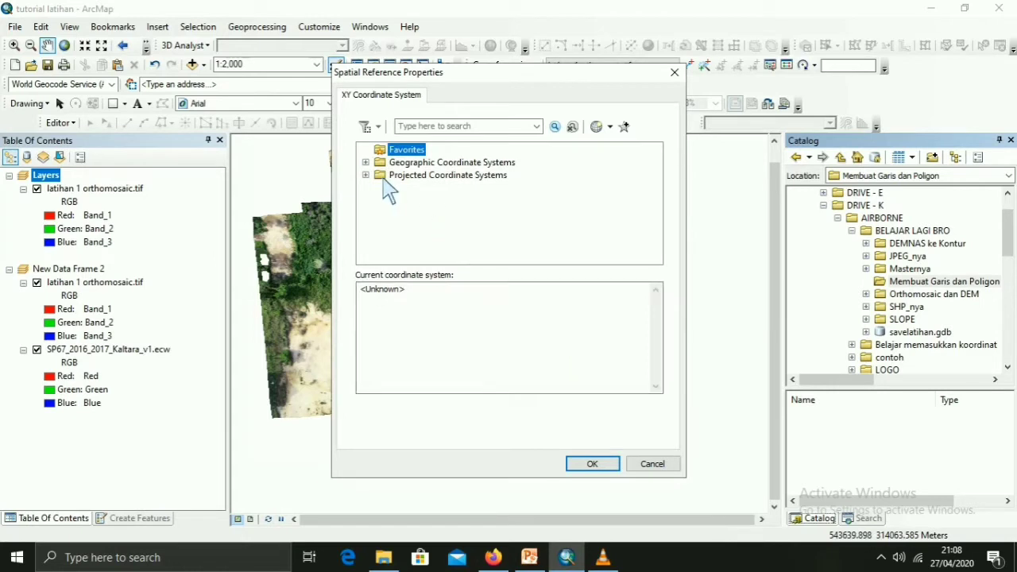
double_click(397, 180)
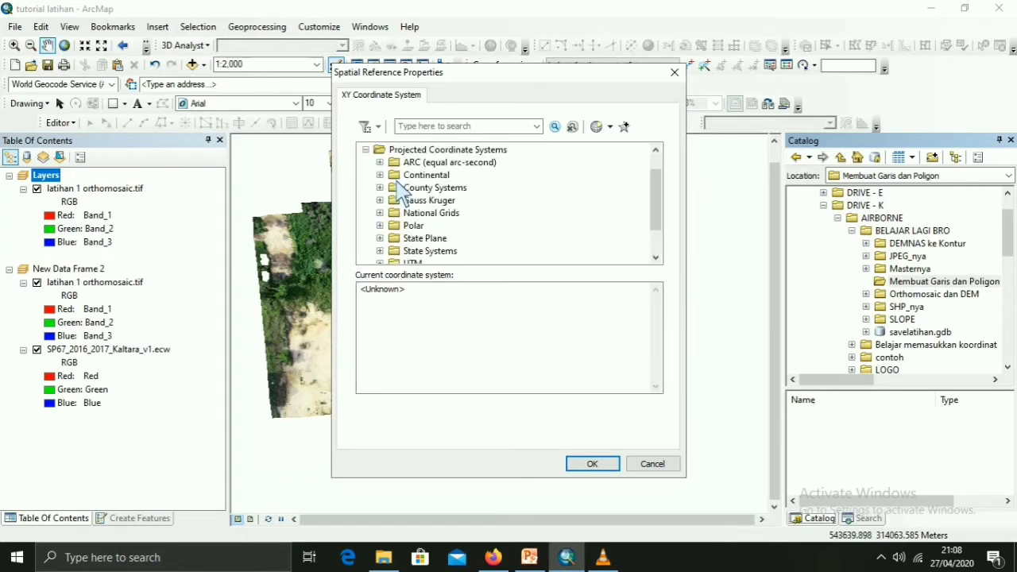
scroll(413, 238, down, 2)
double_click(420, 225)
scroll(433, 236, down, 3)
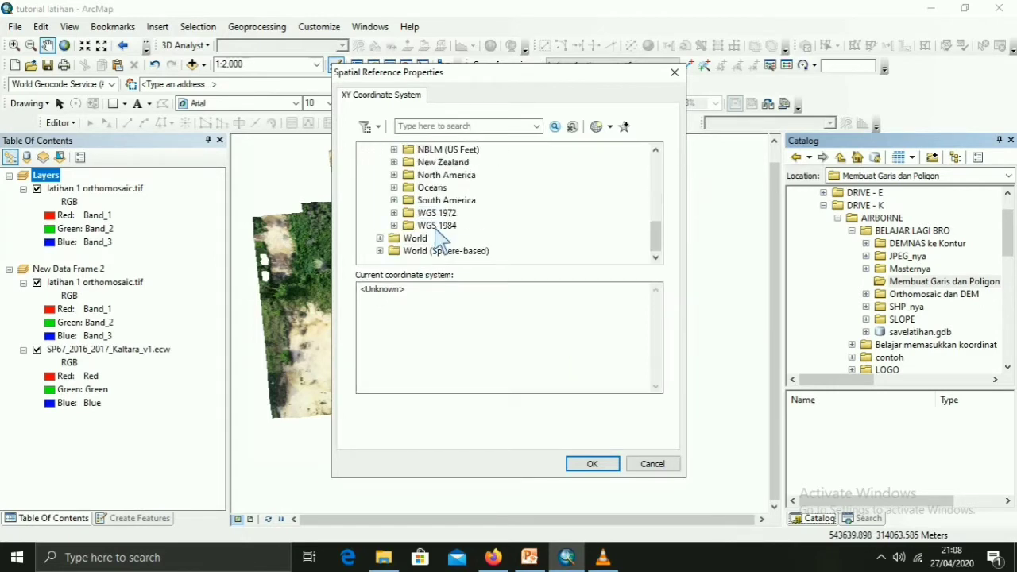
double_click(439, 228)
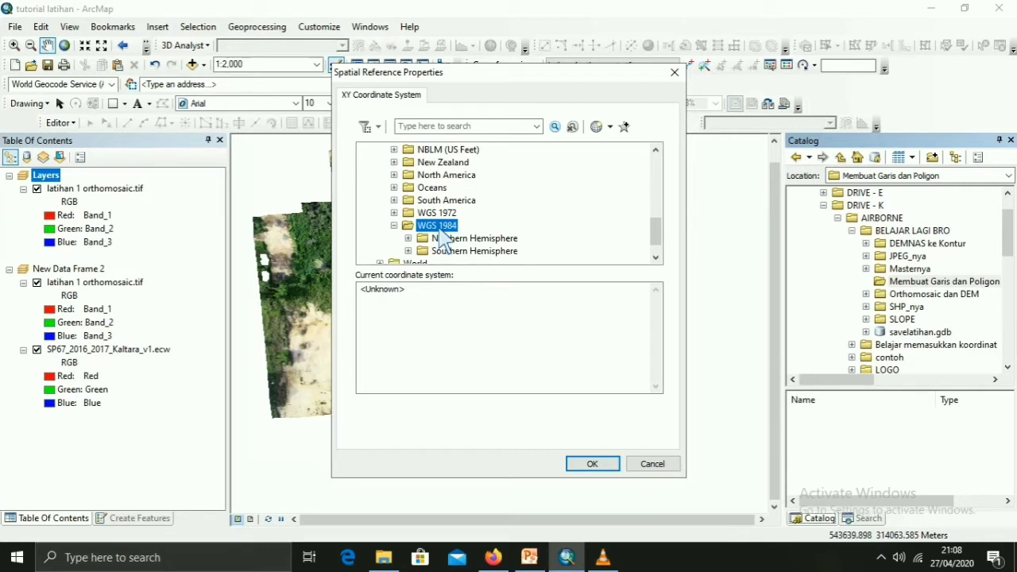
double_click(449, 238)
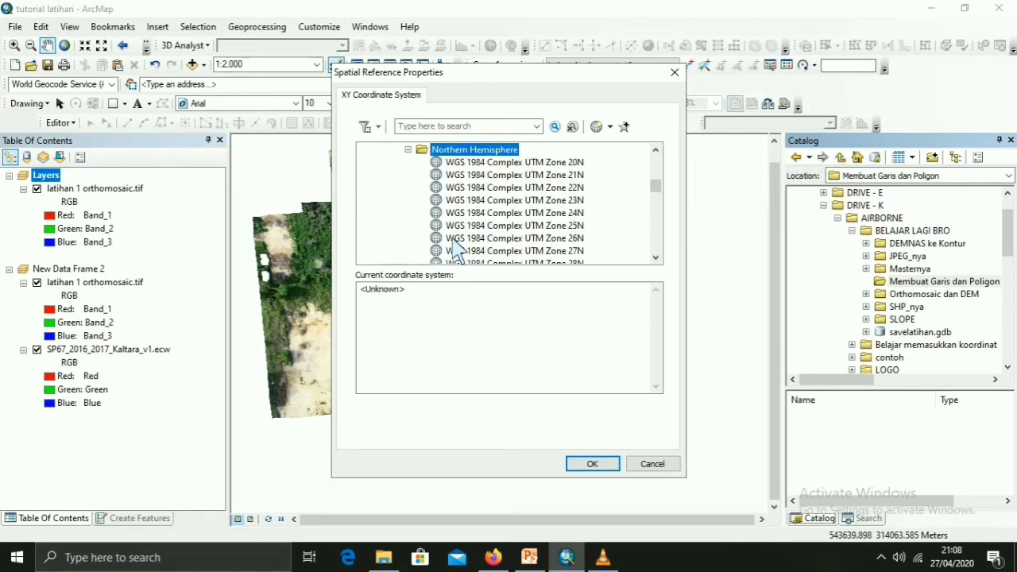
scroll(504, 215, down, 1)
scroll(509, 218, down, 20)
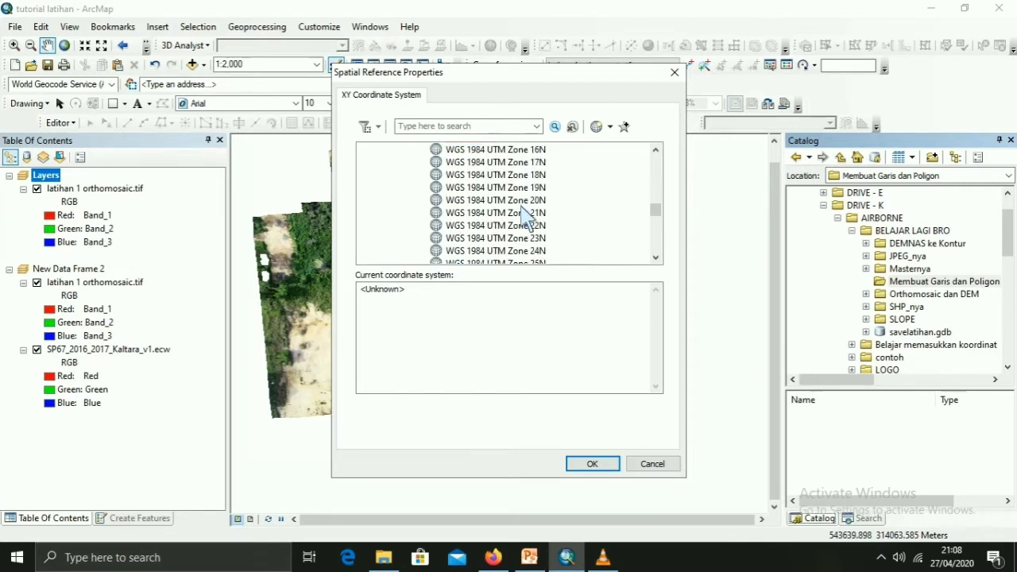
scroll(525, 221, down, 2)
scroll(527, 226, down, 1)
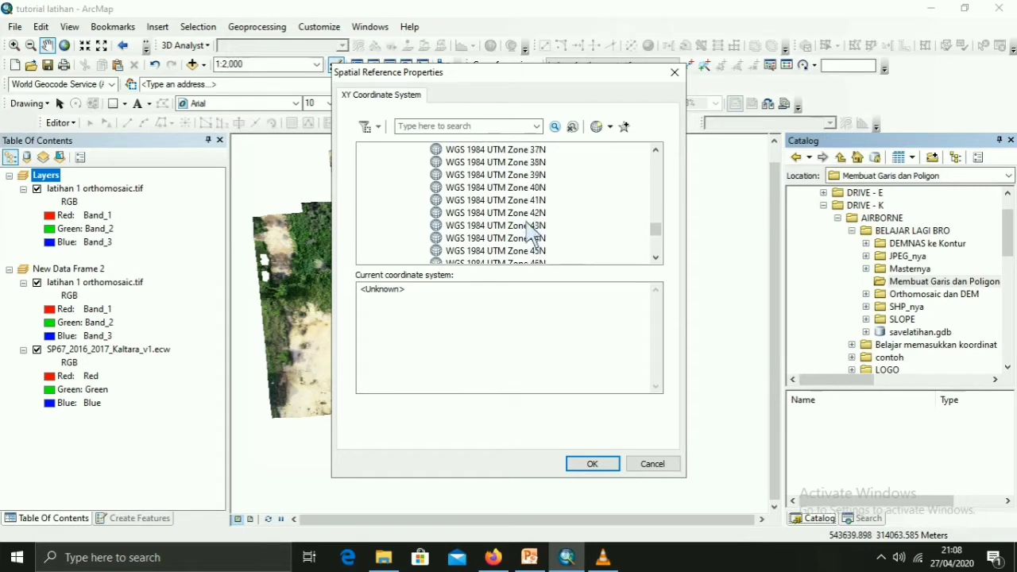
scroll(530, 227, down, 2)
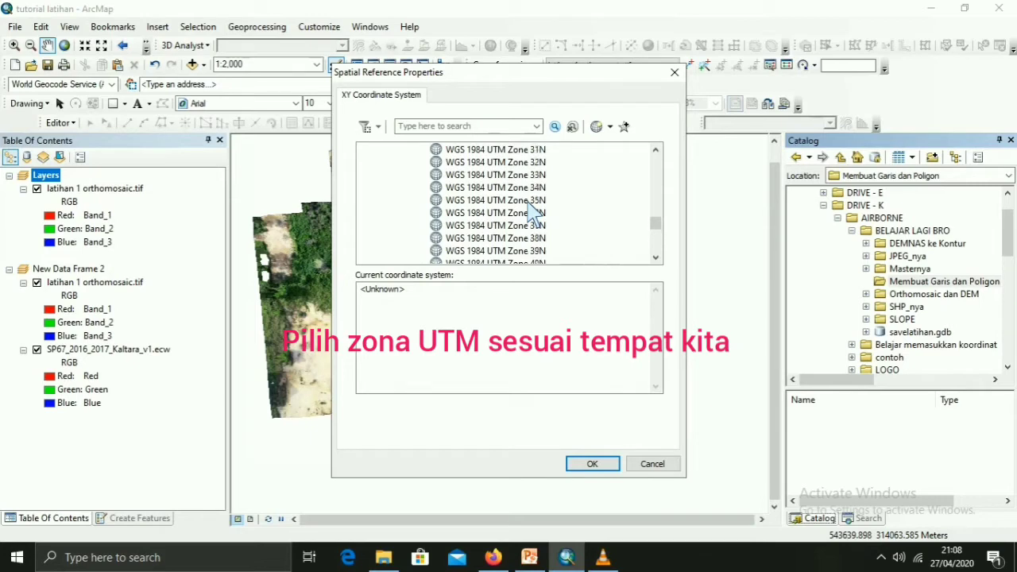
scroll(534, 216, down, 6)
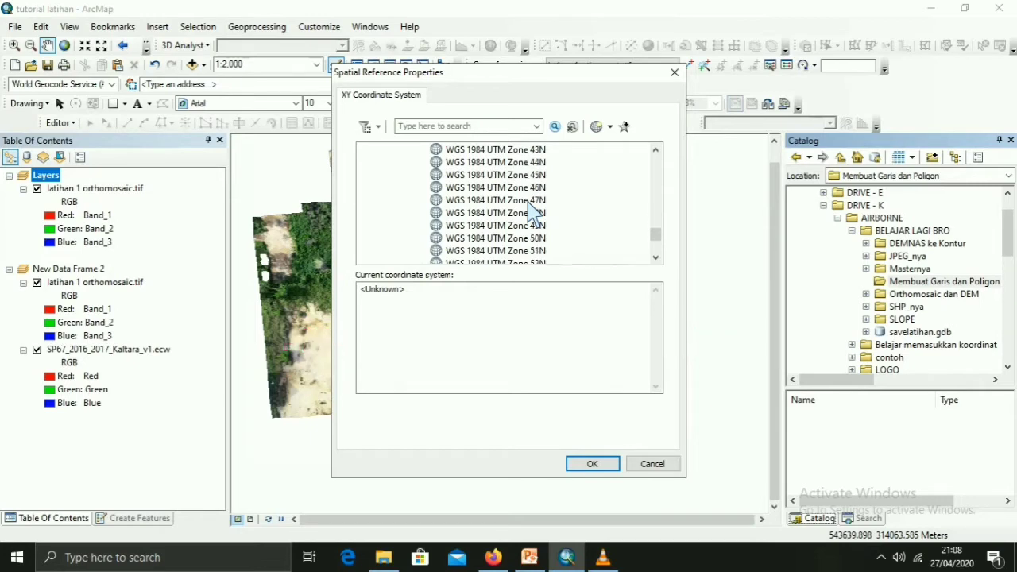
click(530, 202)
click(592, 463)
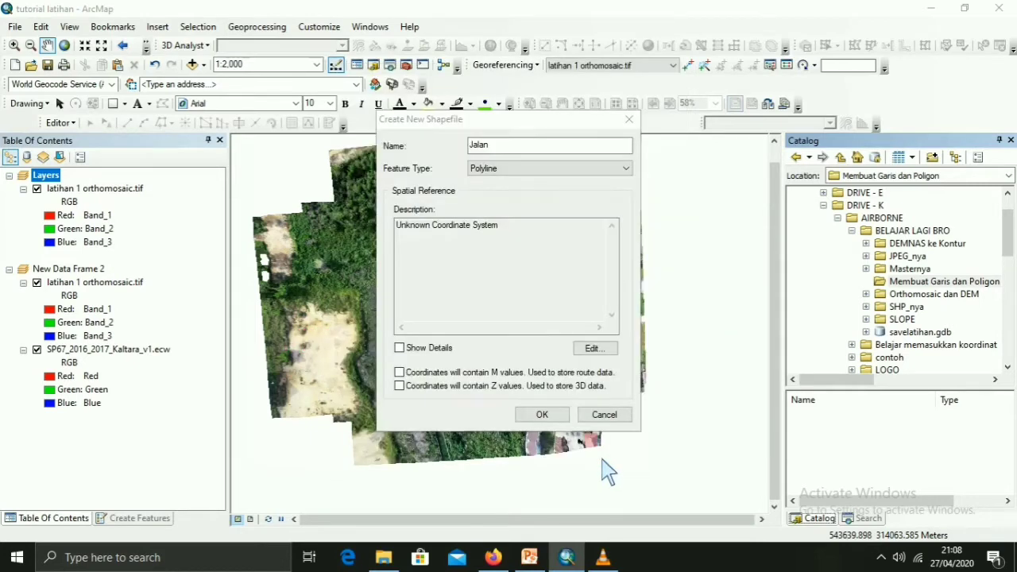
click(540, 415)
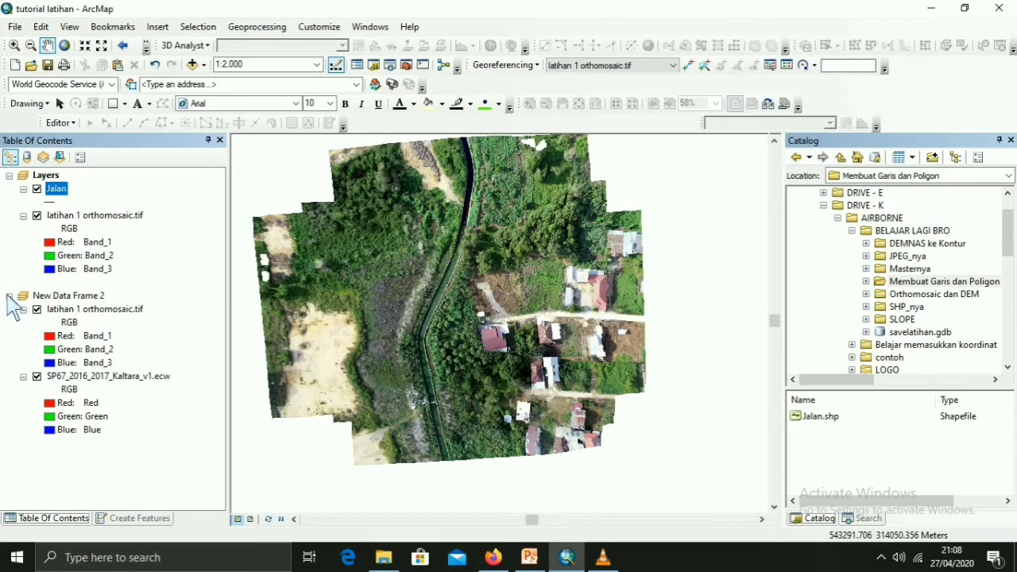
click(63, 191)
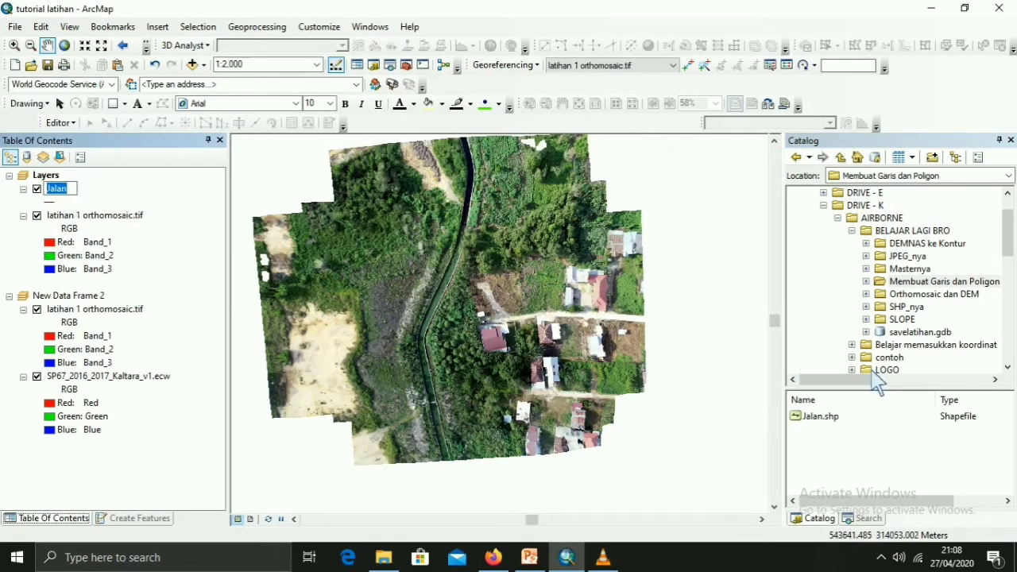
Step: Start another new shapefile in the Membuat Garis dan Poligon folder, named Bangunan Rumah, with the Polygon feature type
right_click(898, 283)
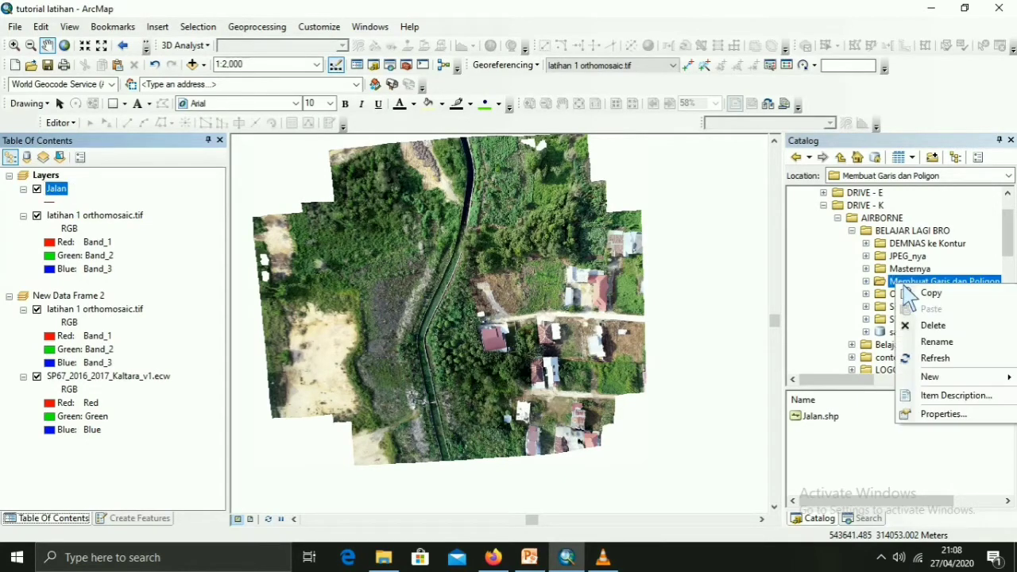
mouse_move(940, 379)
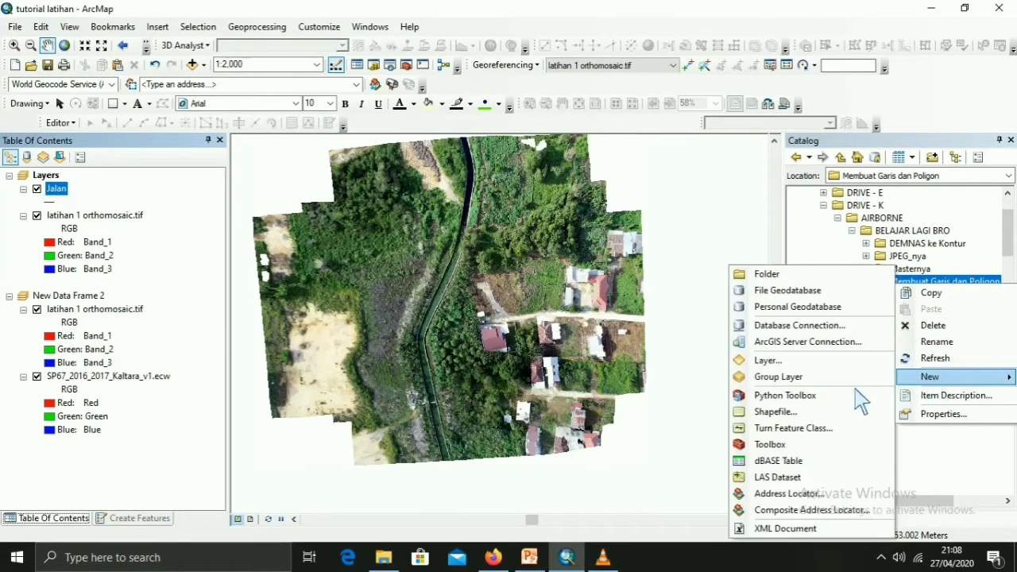
click(827, 419)
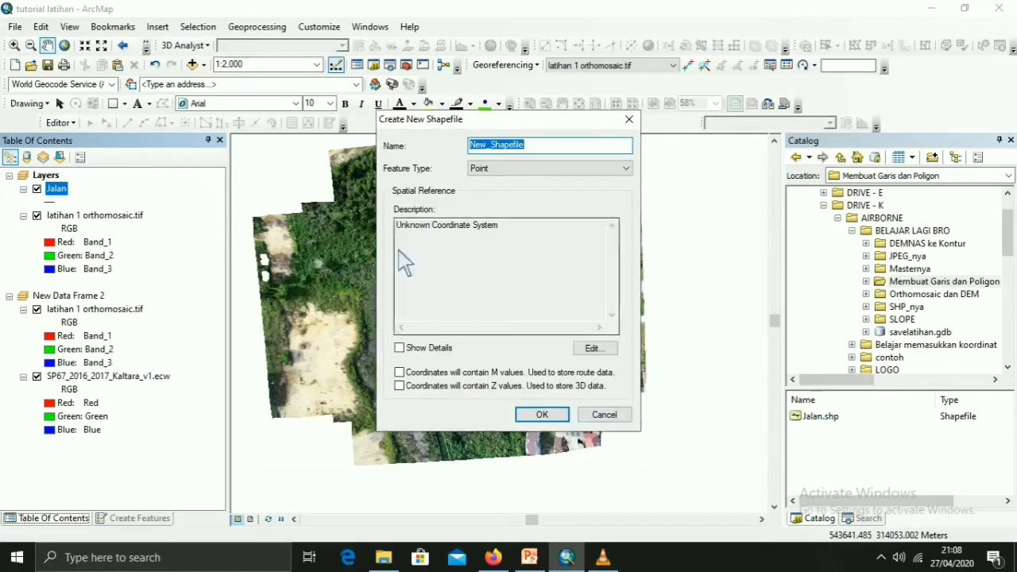
text(Bangunan Rumah)
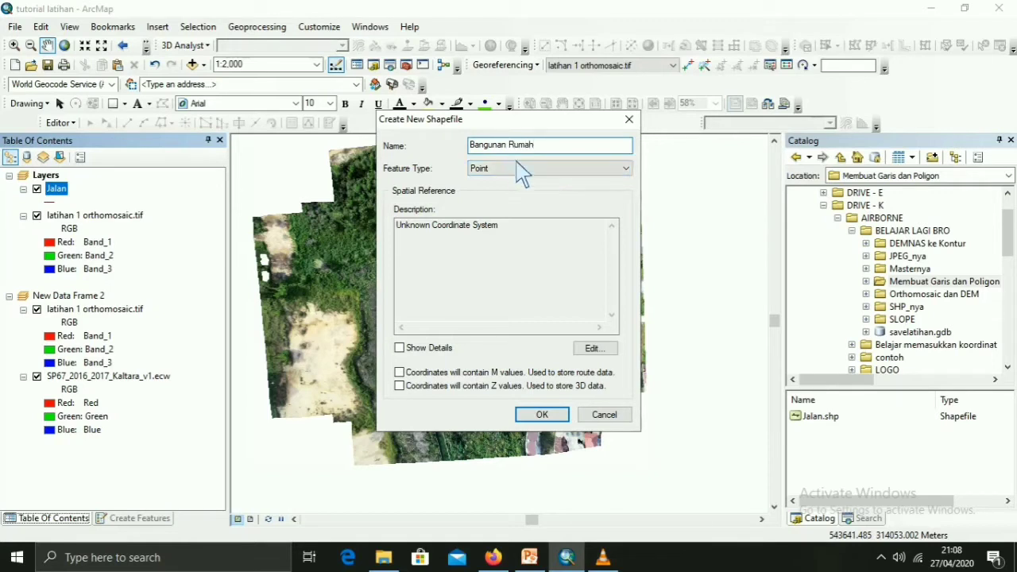
click(525, 168)
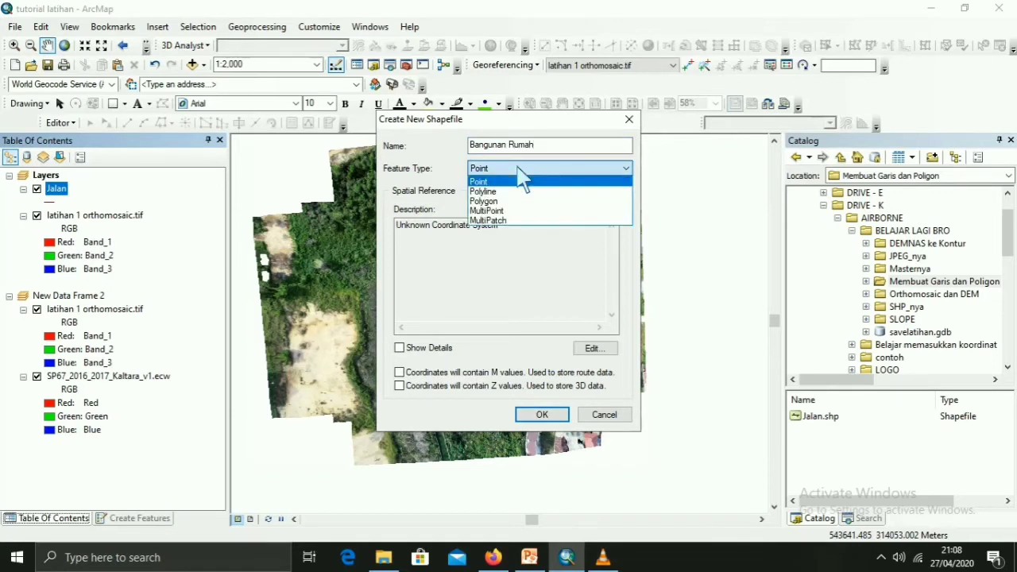
click(524, 202)
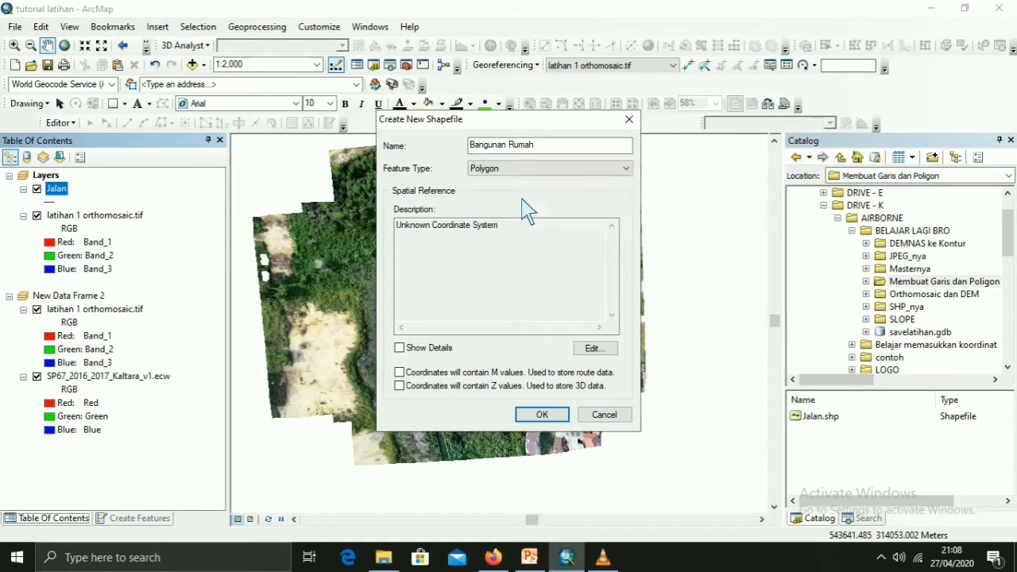
Step: Assign the Bangunan Rumah shapefile the projected coordinate system WGS 1984 UTM Zone 50N and create it
click(595, 348)
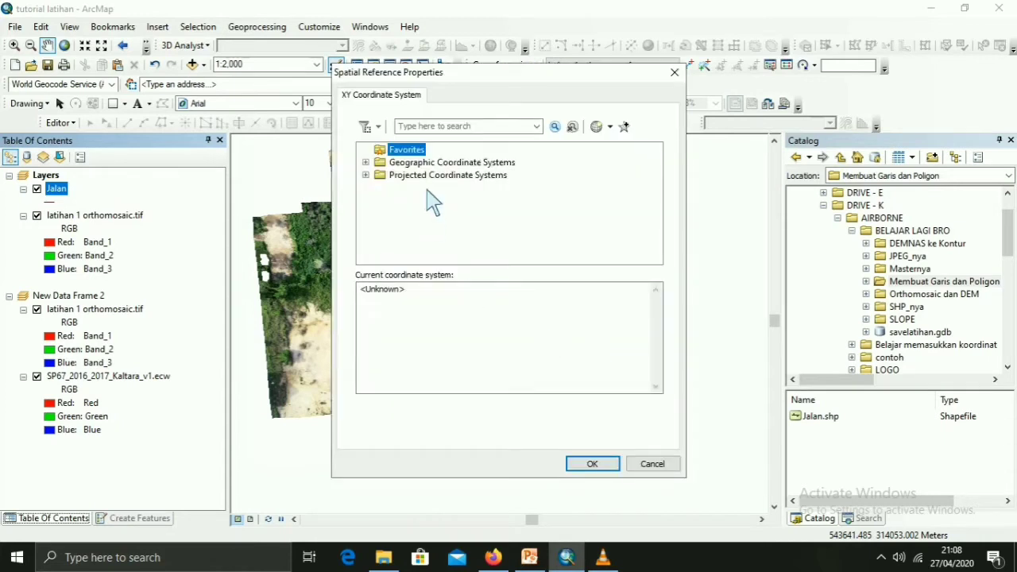
double_click(382, 176)
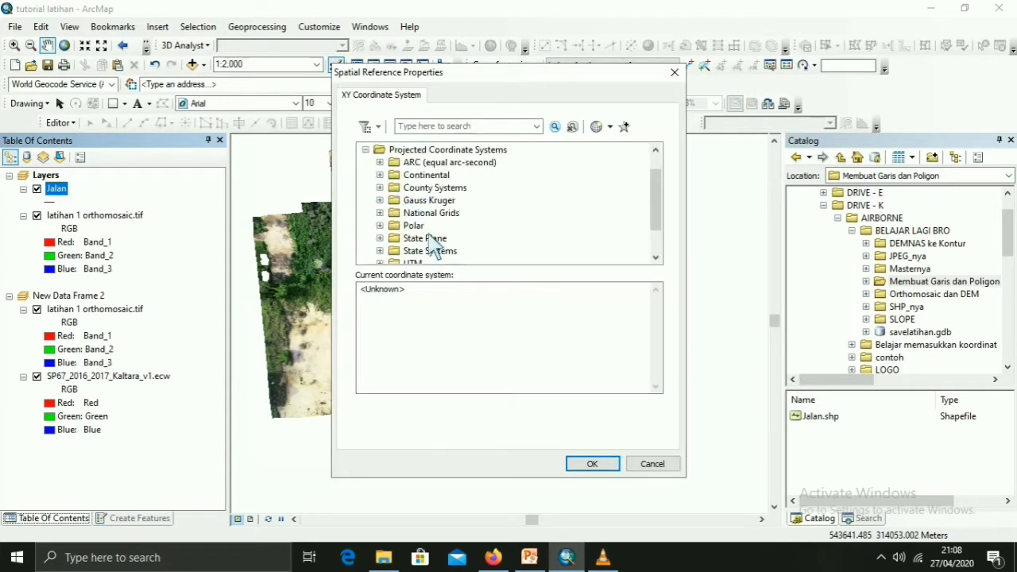
scroll(420, 239, down, 1)
double_click(413, 226)
scroll(435, 243, down, 3)
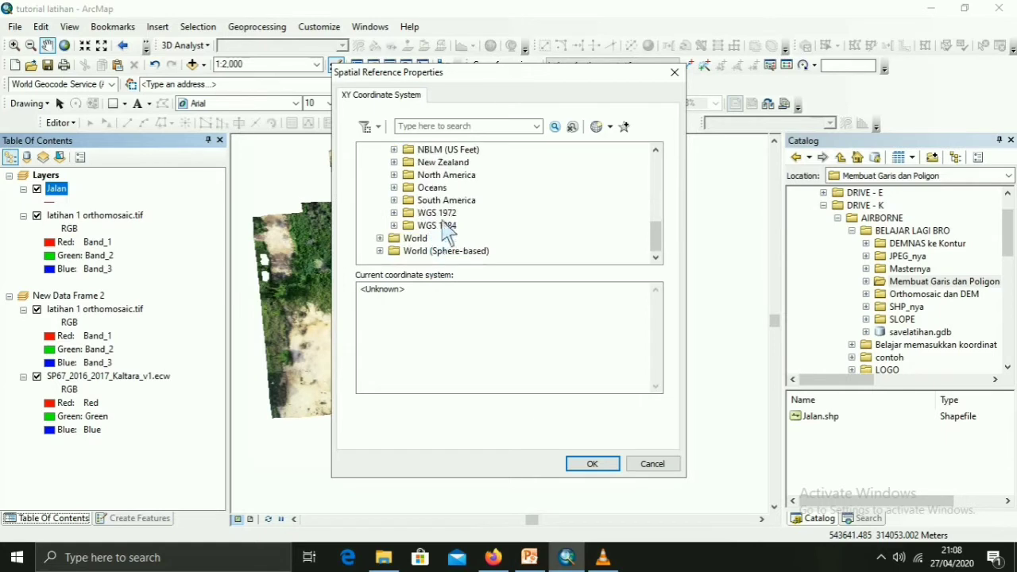
double_click(437, 228)
scroll(488, 229, down, 15)
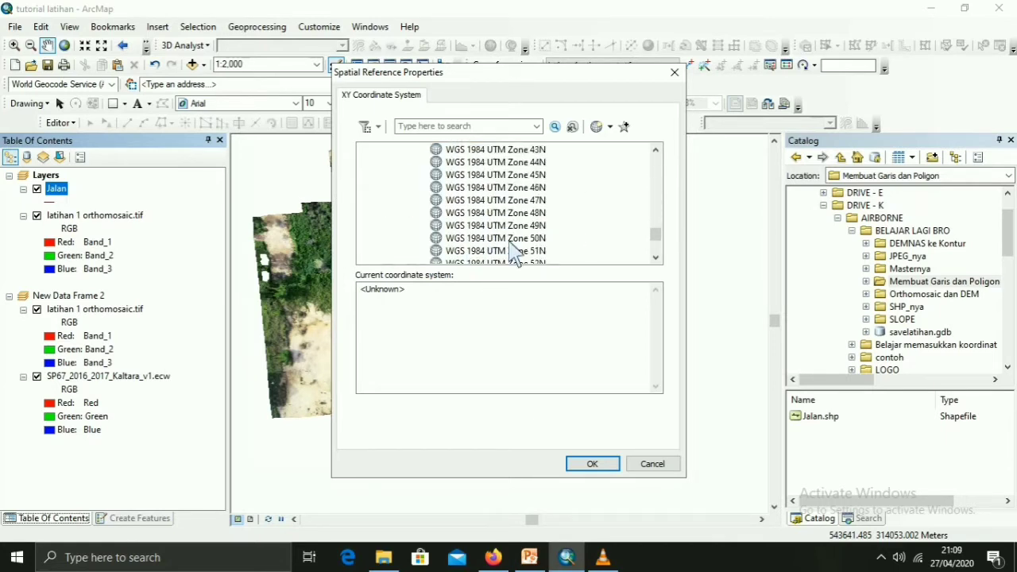
click(512, 237)
click(600, 464)
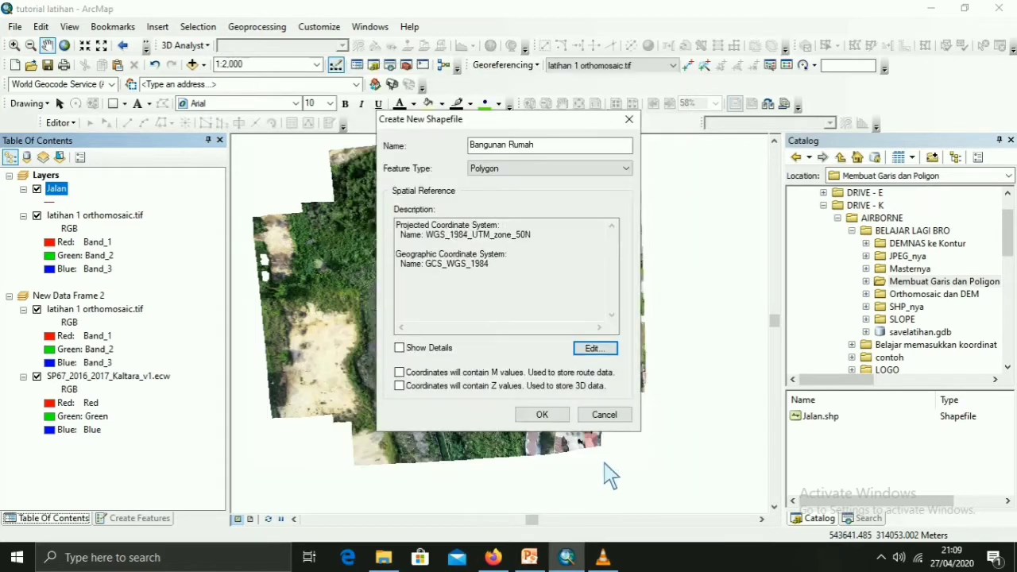
click(542, 414)
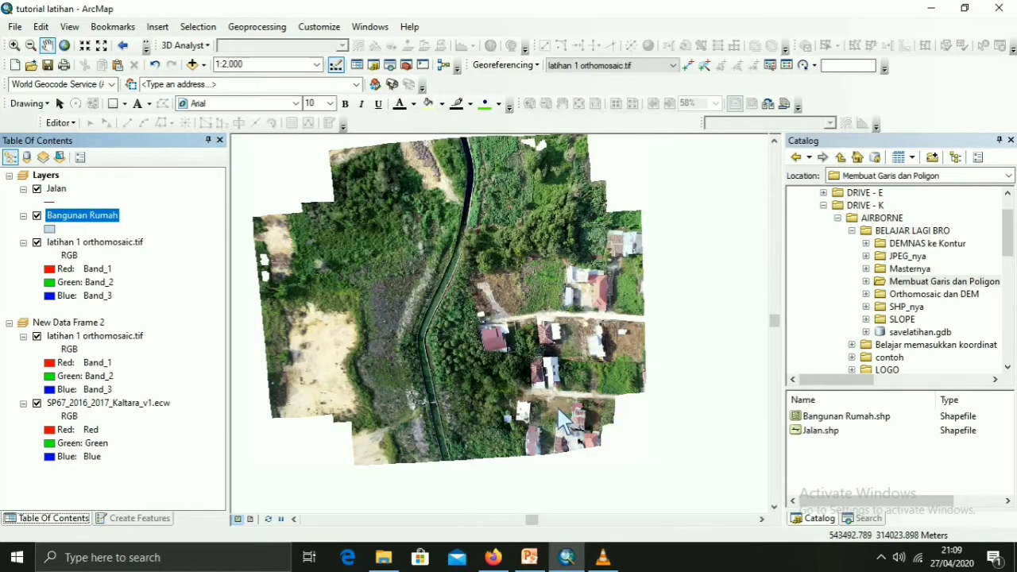
Step: Start a new shapefile in the Membuat Garis dan Poligon folder, named Selokan, with the Polygon feature type
right_click(920, 284)
mouse_move(922, 371)
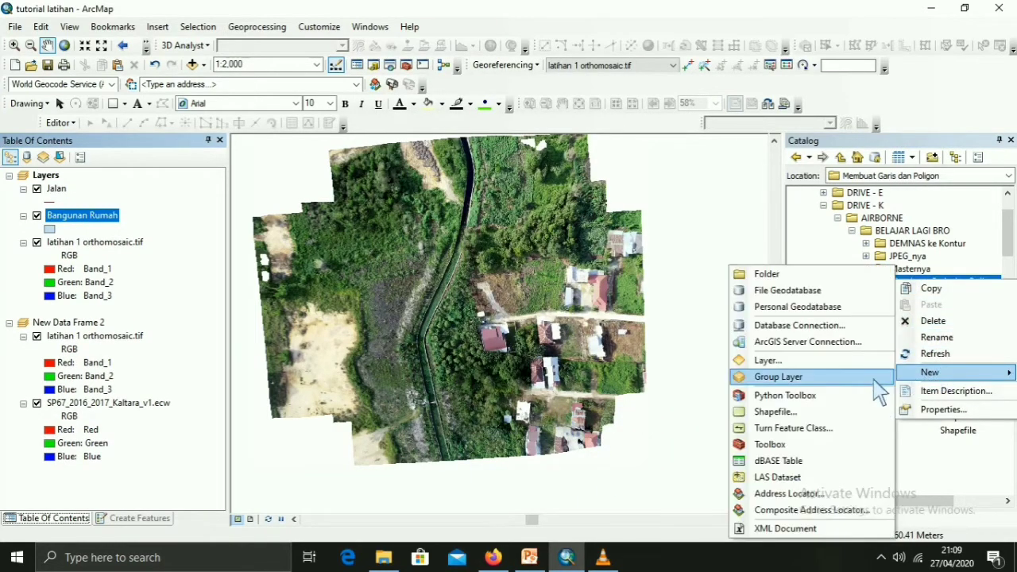
click(786, 412)
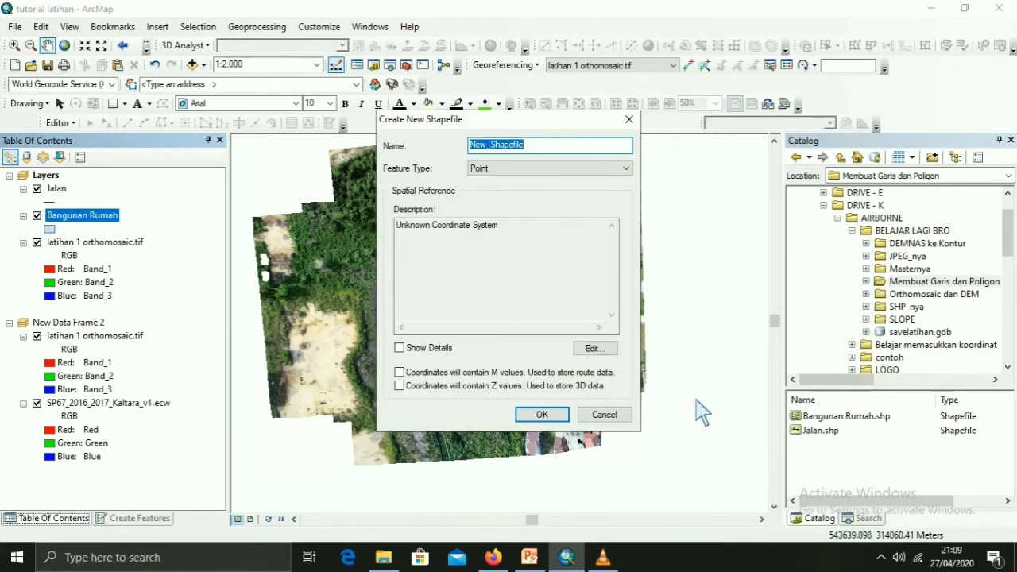
double_click(538, 145)
text(Selokan)
click(524, 168)
click(525, 200)
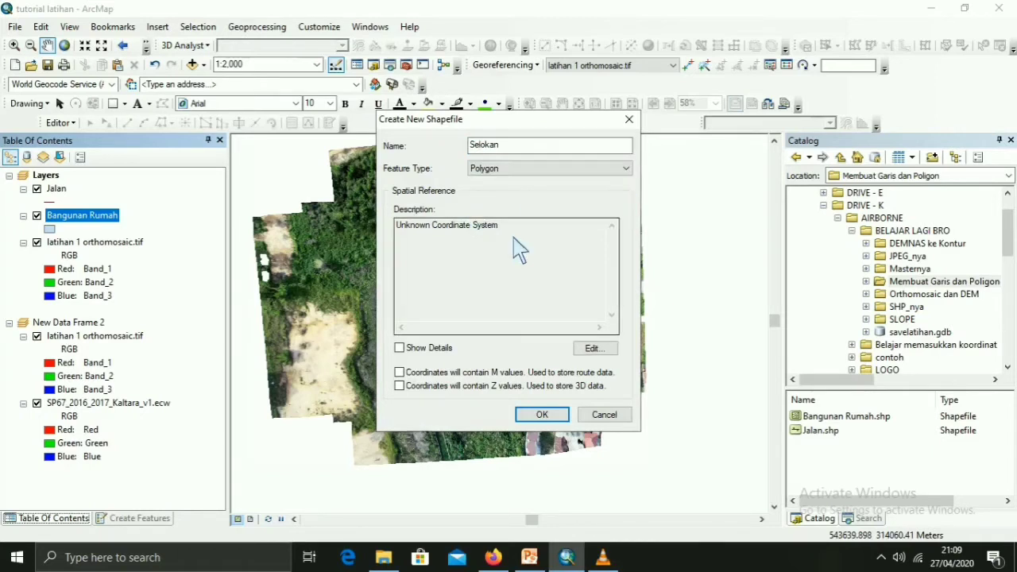
Step: Give the Selokan shapefile the projected WGS 1984 UTM Zone 50N coordinate system and create the shapefile
click(596, 349)
click(454, 178)
double_click(454, 179)
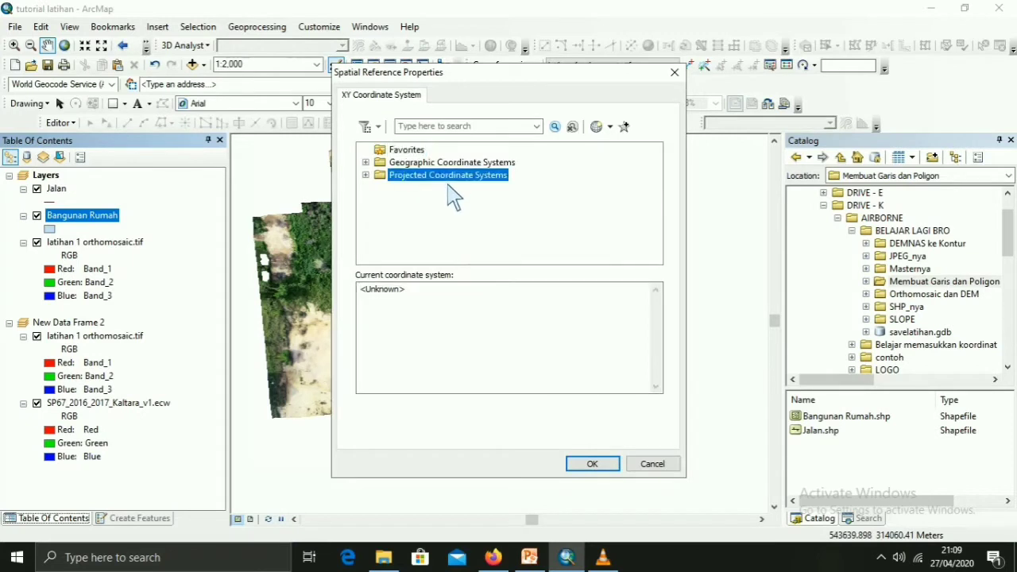
scroll(431, 239, down, 2)
double_click(424, 226)
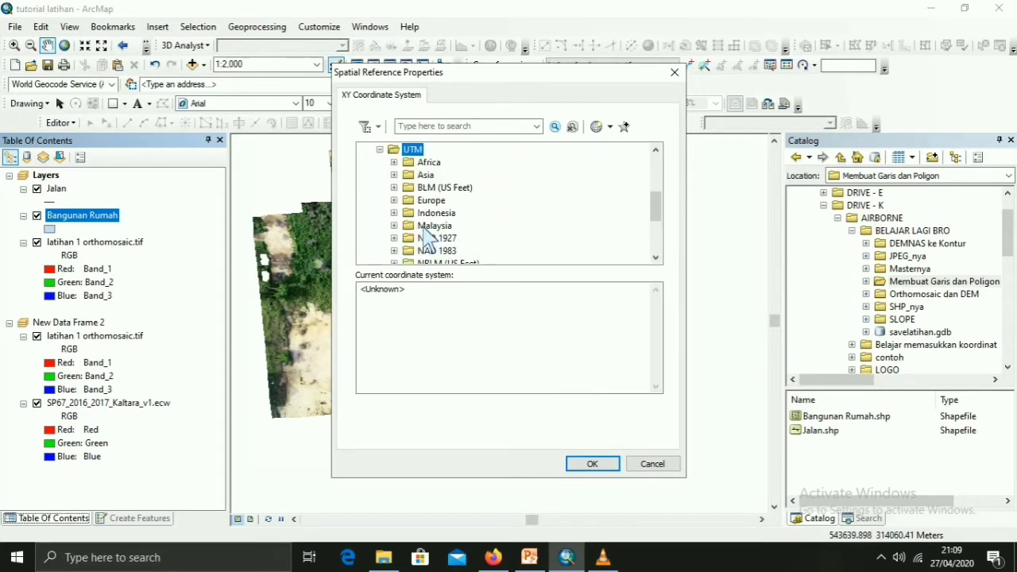
scroll(477, 258, down, 2)
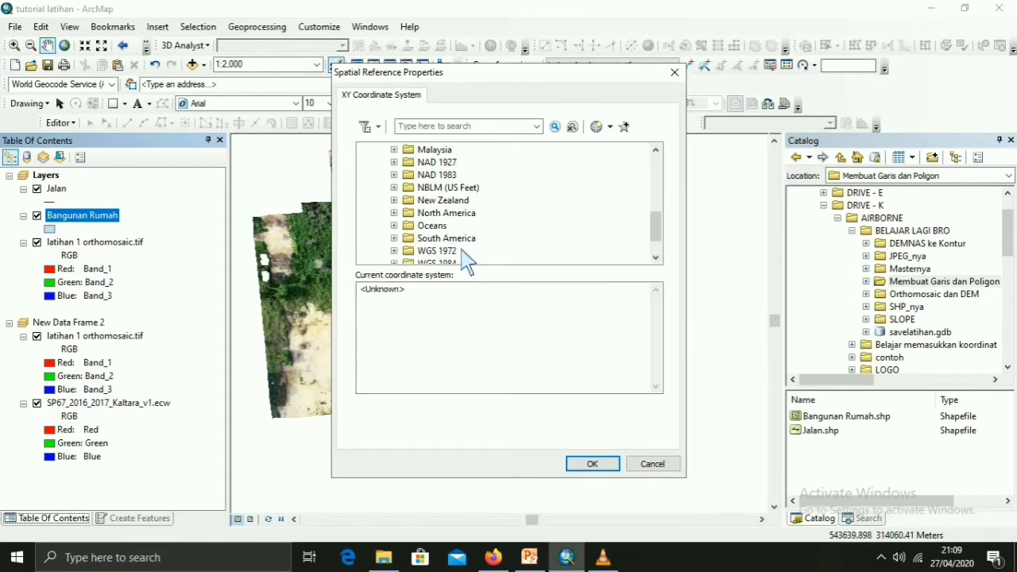
scroll(475, 259, down, 1)
double_click(445, 225)
click(461, 240)
double_click(461, 240)
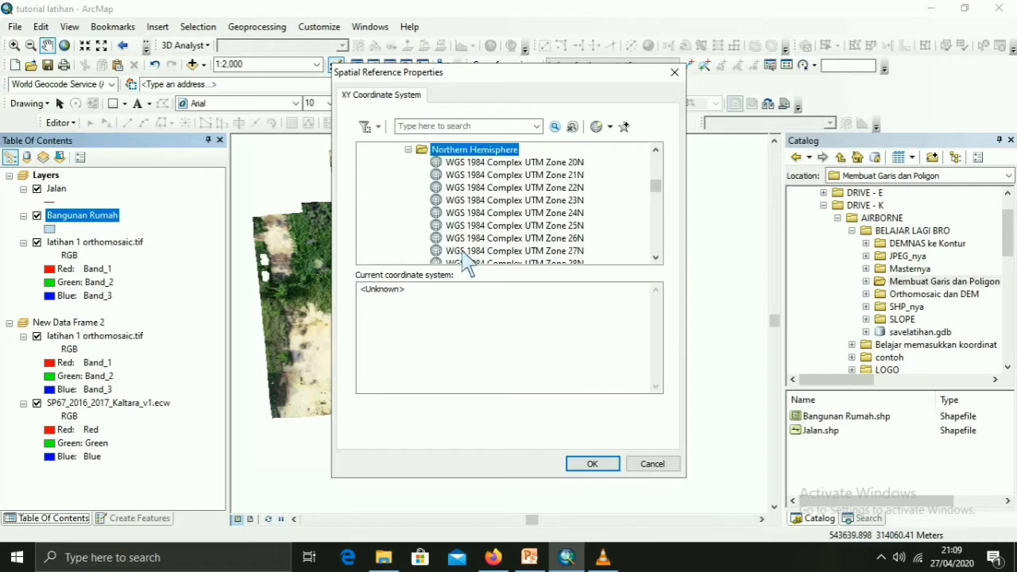
scroll(477, 253, down, 12)
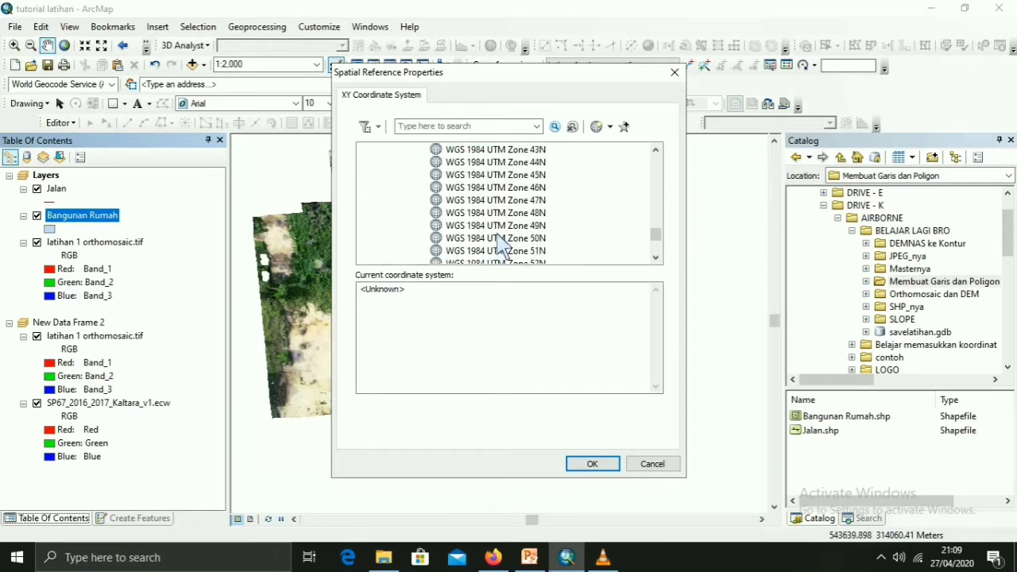
click(498, 237)
click(592, 463)
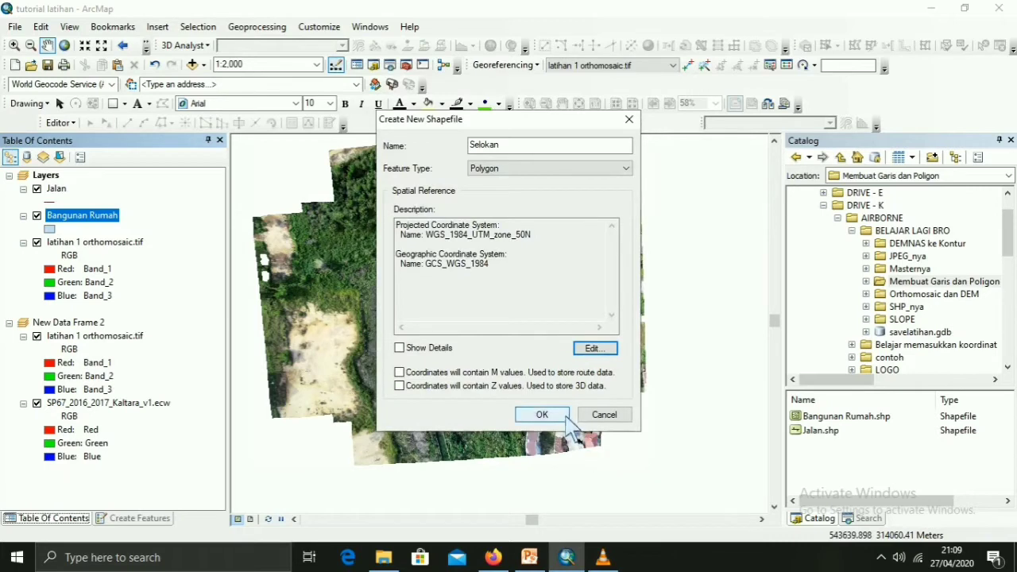
click(542, 414)
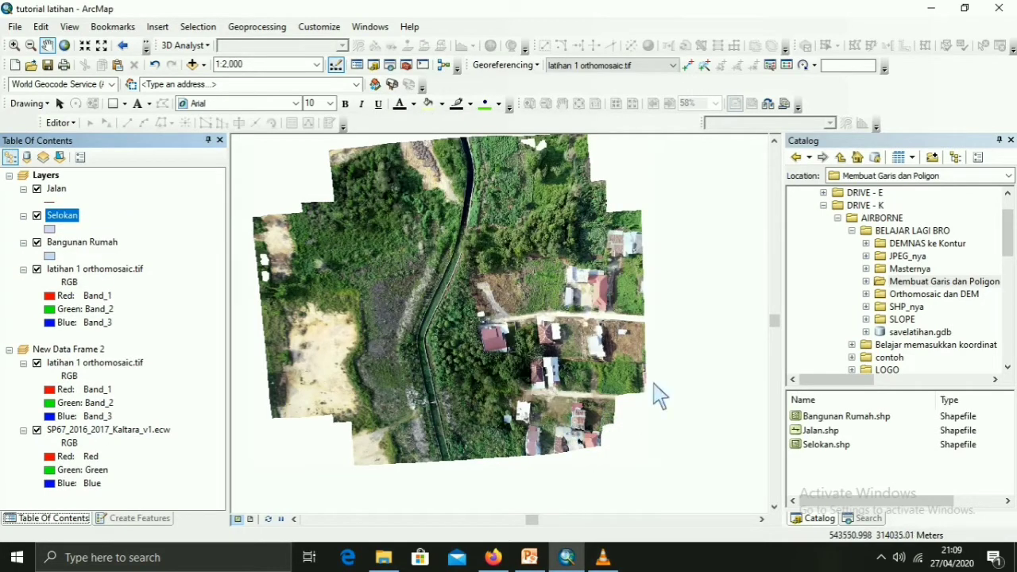
Step: Start a new shapefile in the Membuat Garis dan Poligon folder, named Areal Kebun, with the Polygon feature type
right_click(897, 283)
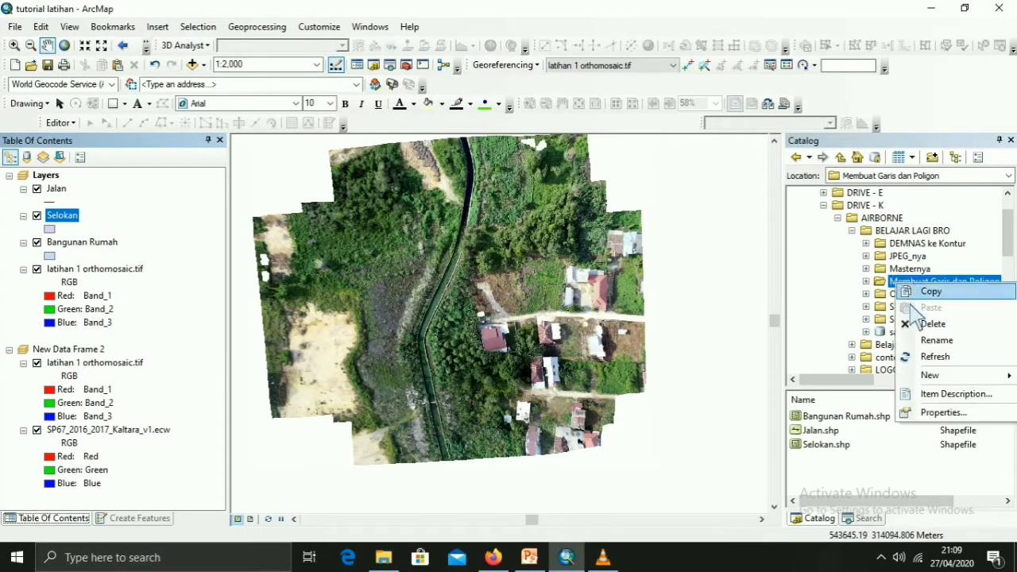
mouse_move(928, 375)
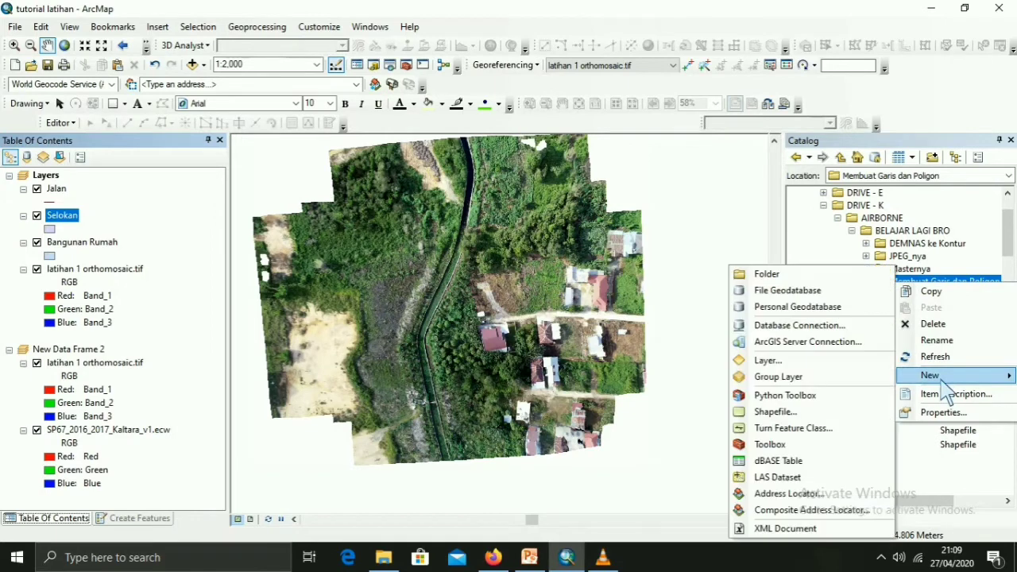
click(809, 413)
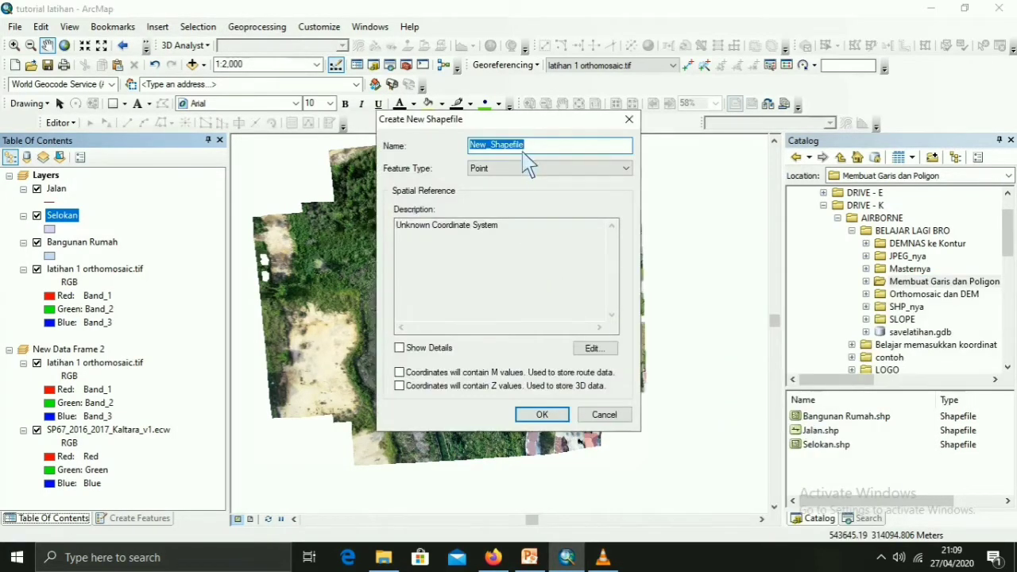
text(Kebun)
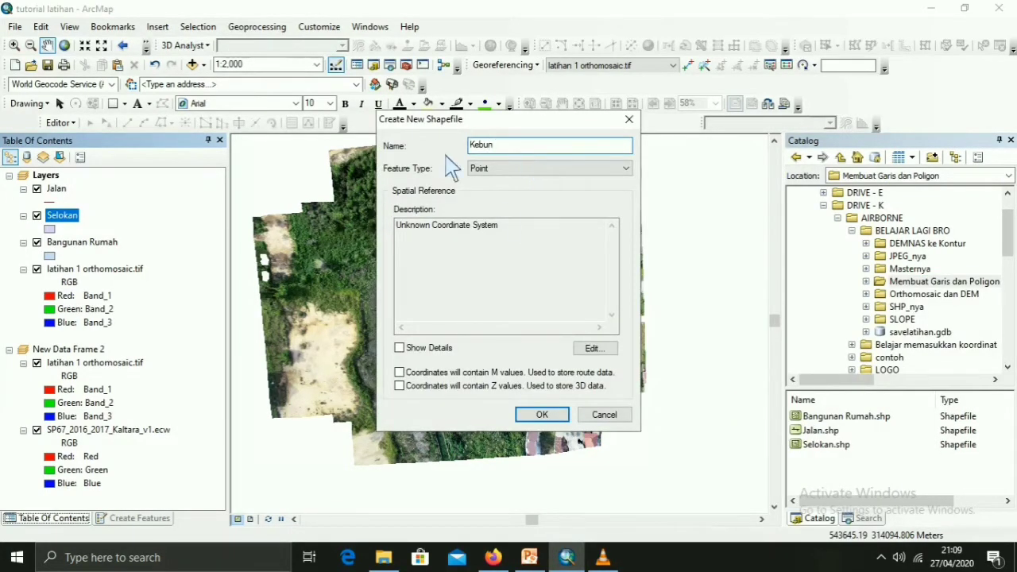
click(538, 168)
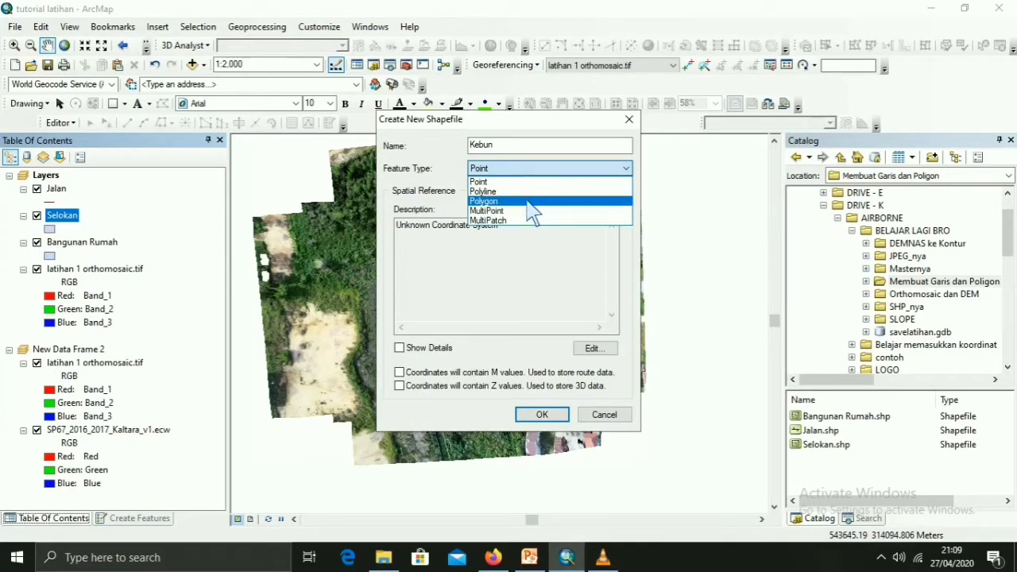
click(528, 202)
click(485, 152)
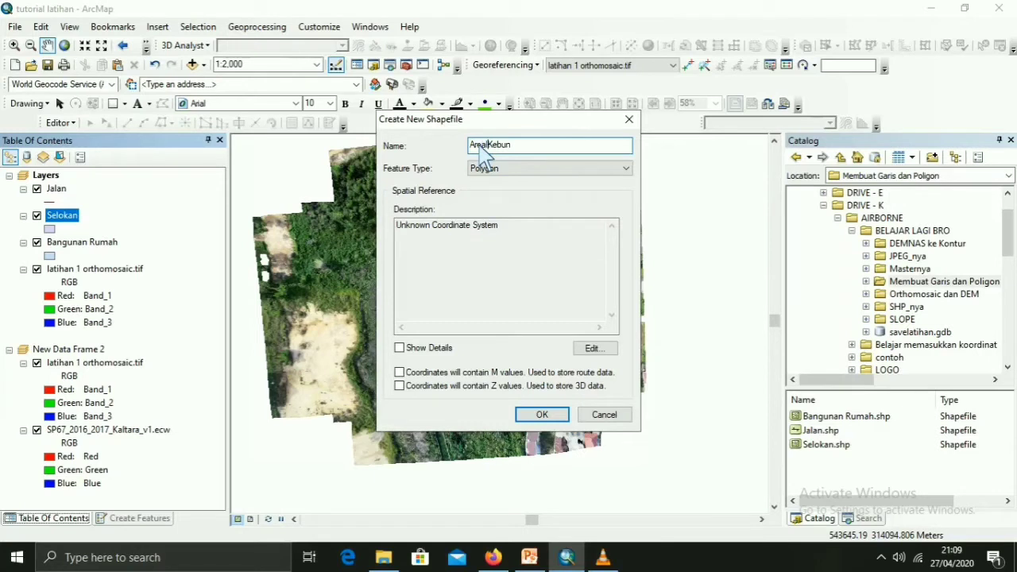
Step: Open the spatial reference settings of the Areal Kebun shapefile and expand the projected coordinate systems
click(594, 350)
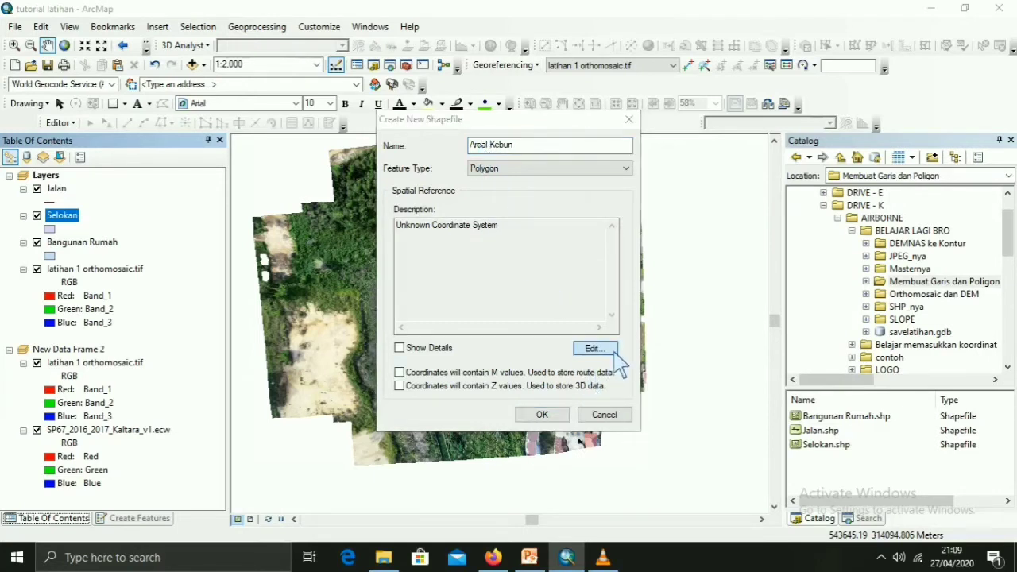
click(436, 175)
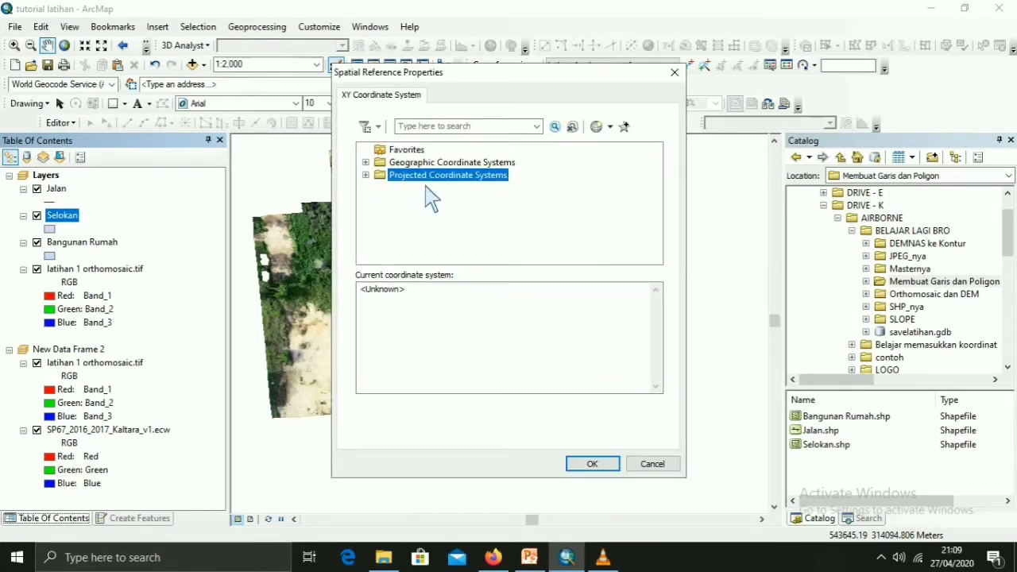
double_click(433, 176)
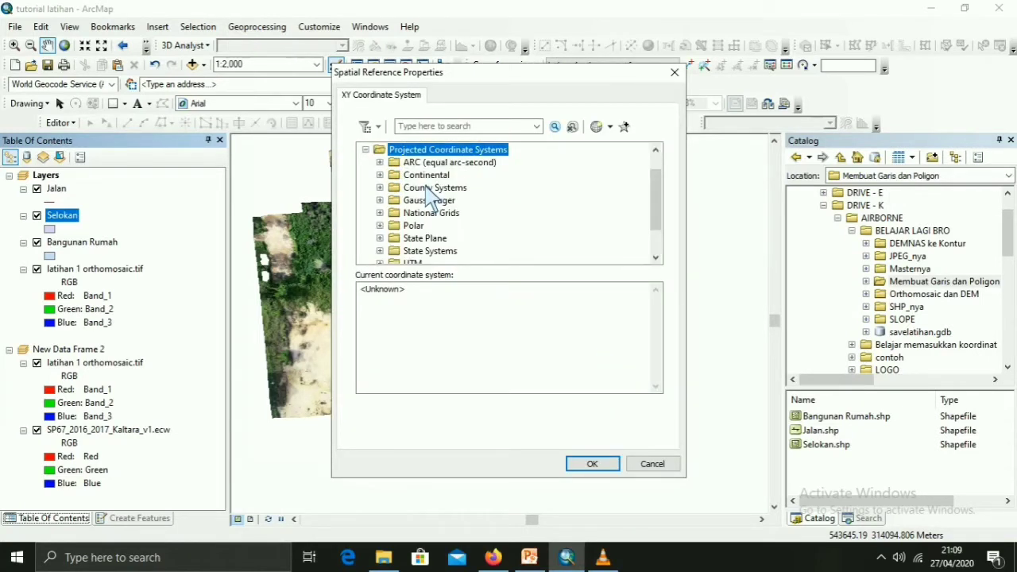
click(422, 255)
double_click(423, 252)
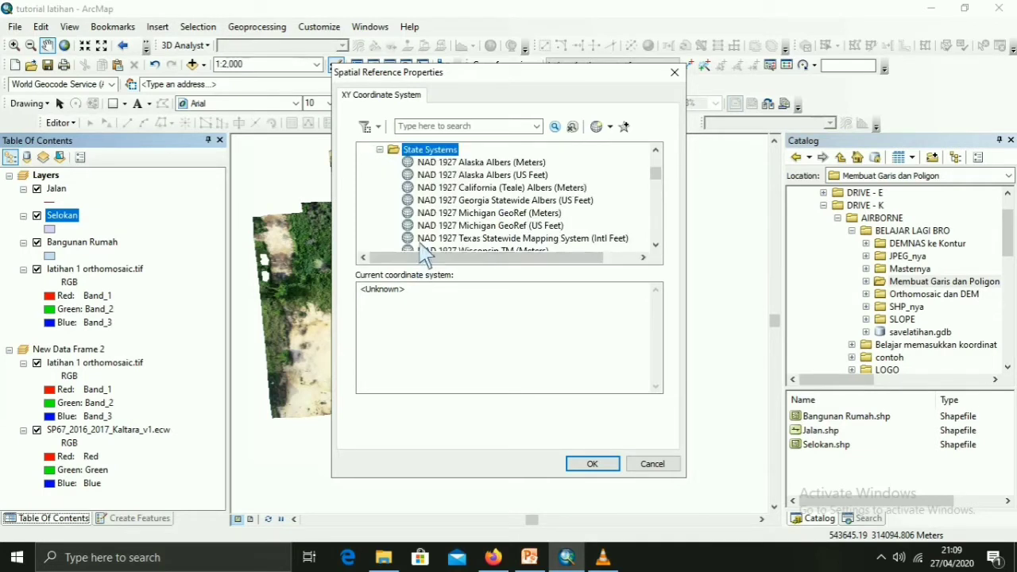
scroll(425, 191, up, 1)
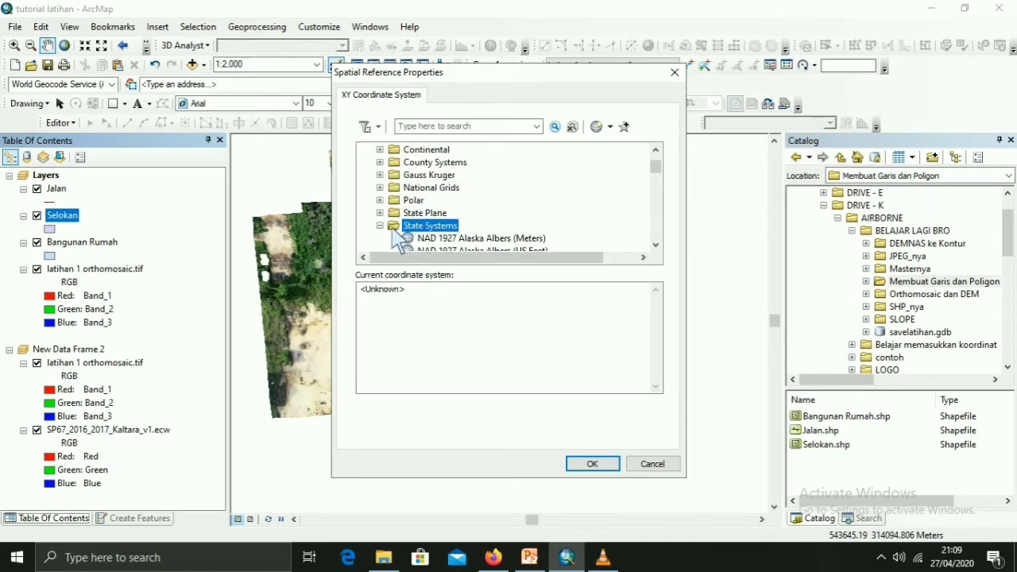
double_click(409, 226)
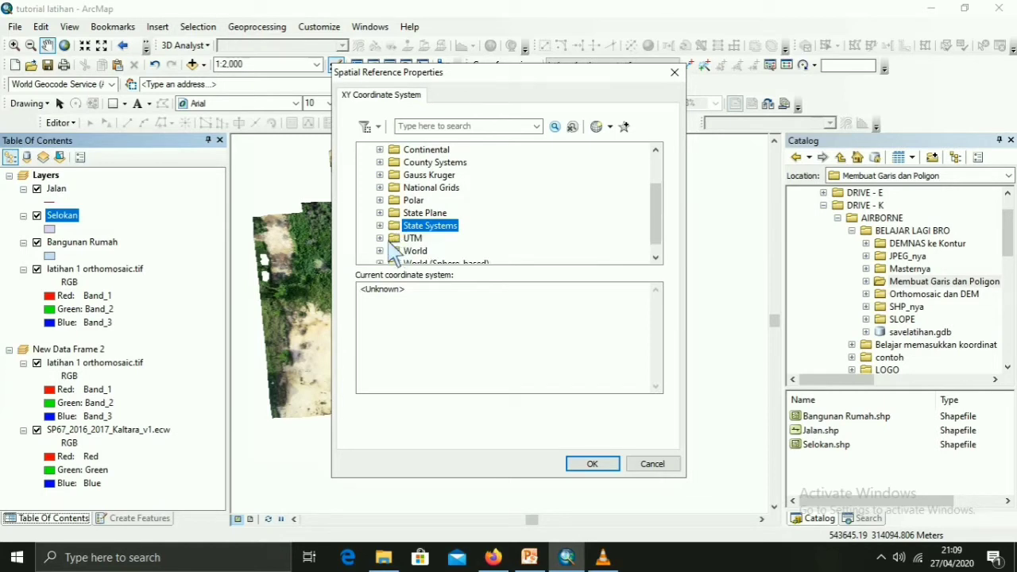
Step: Set the Areal Kebun shapefile's coordinate system to WGS 1984 UTM Zone 50N from the Northern Hemisphere group and create it
double_click(389, 240)
scroll(441, 231, down, 3)
double_click(437, 226)
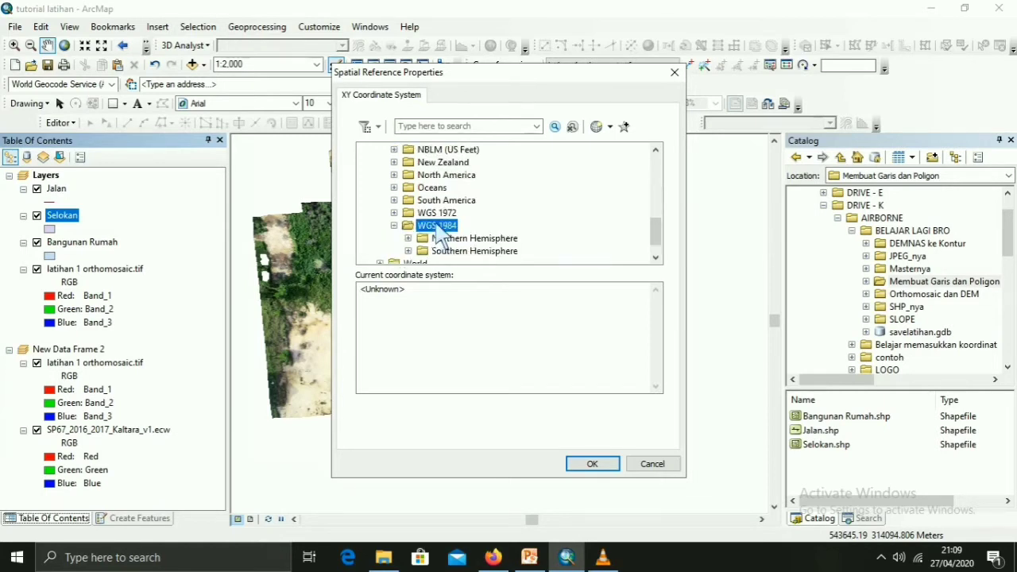
scroll(454, 223, down, 1)
double_click(457, 213)
scroll(461, 218, down, 20)
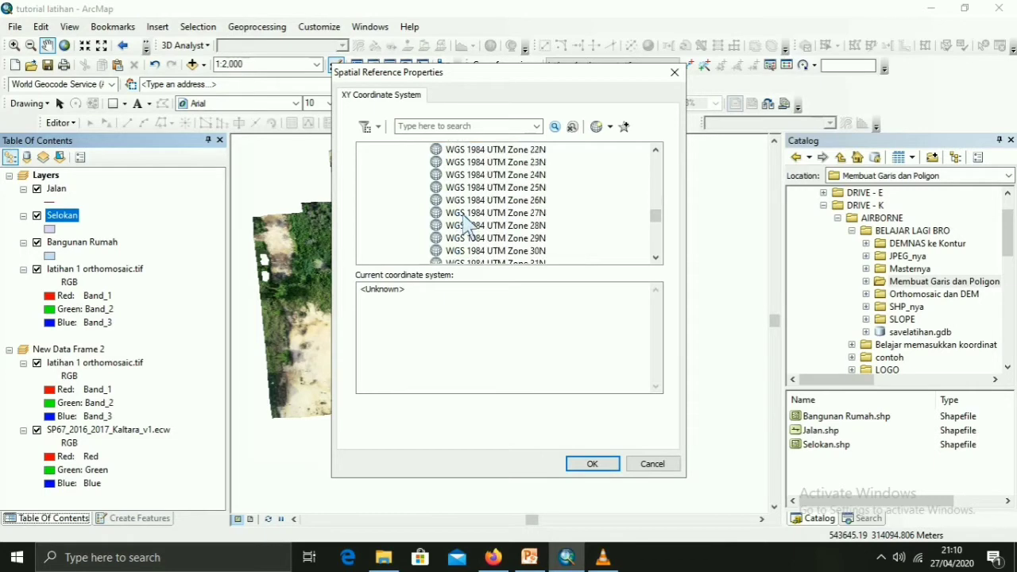
scroll(509, 219, up, 3)
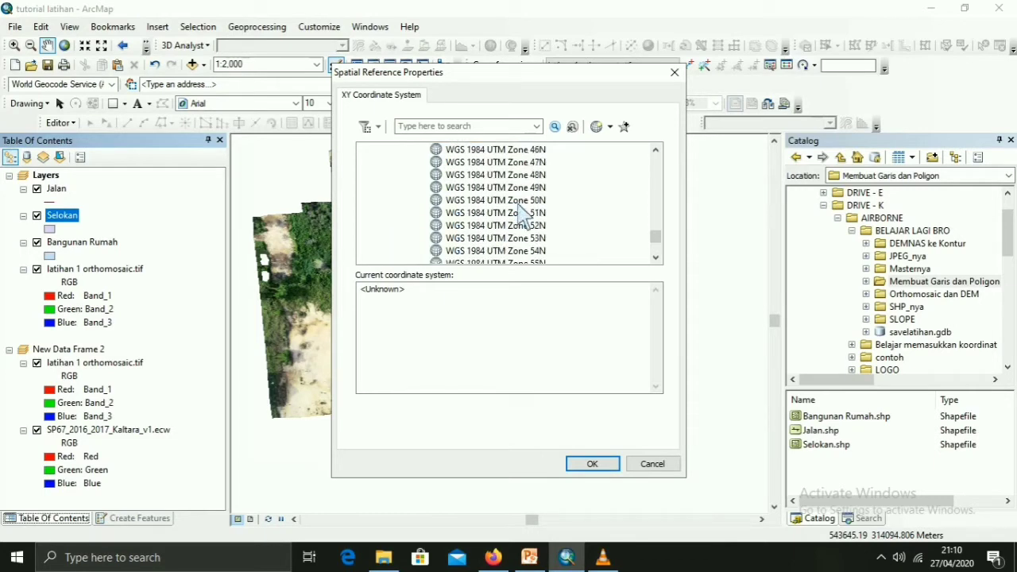
click(515, 200)
click(595, 464)
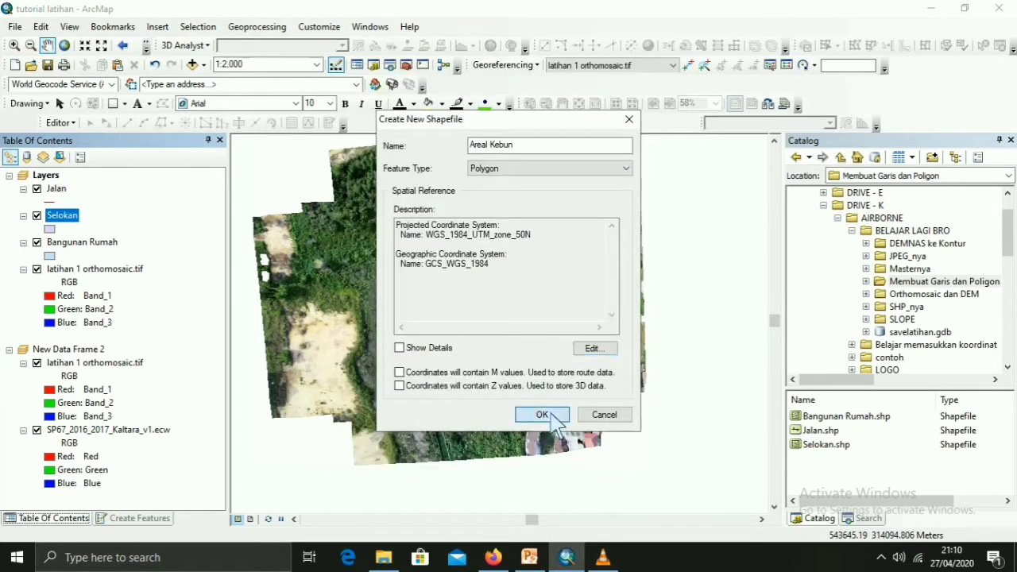
click(543, 416)
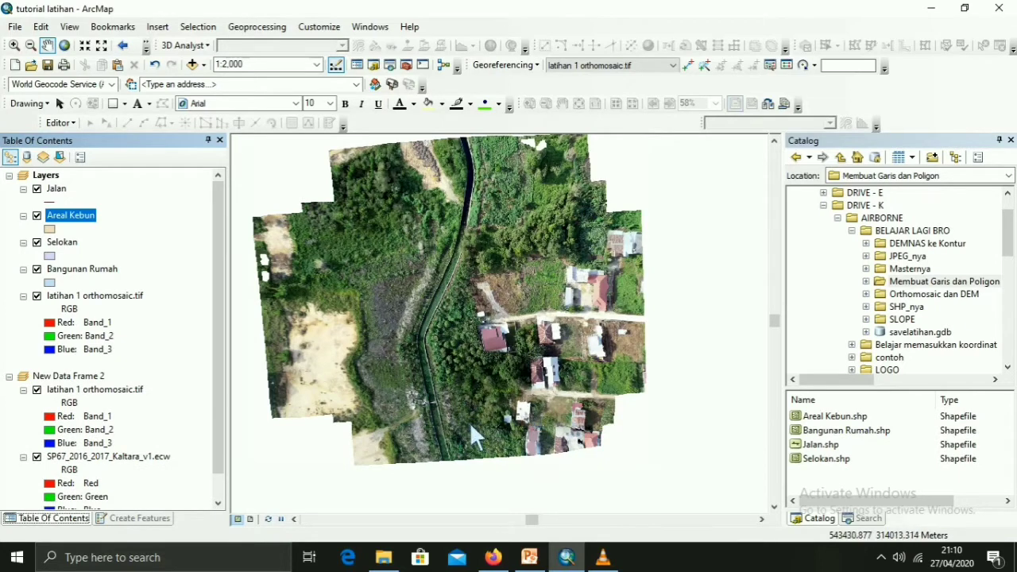
Step: Expand the Membuat Garis dan Poligon folder to list its shapefiles, and move the Editor toolbar to the start of its row
double_click(880, 284)
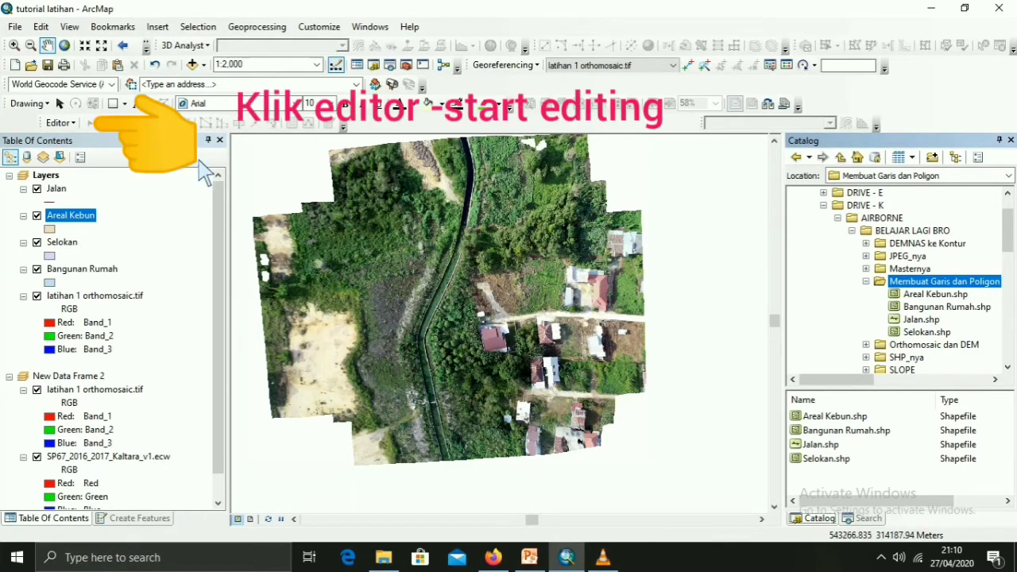
drag(42, 126, 14, 133)
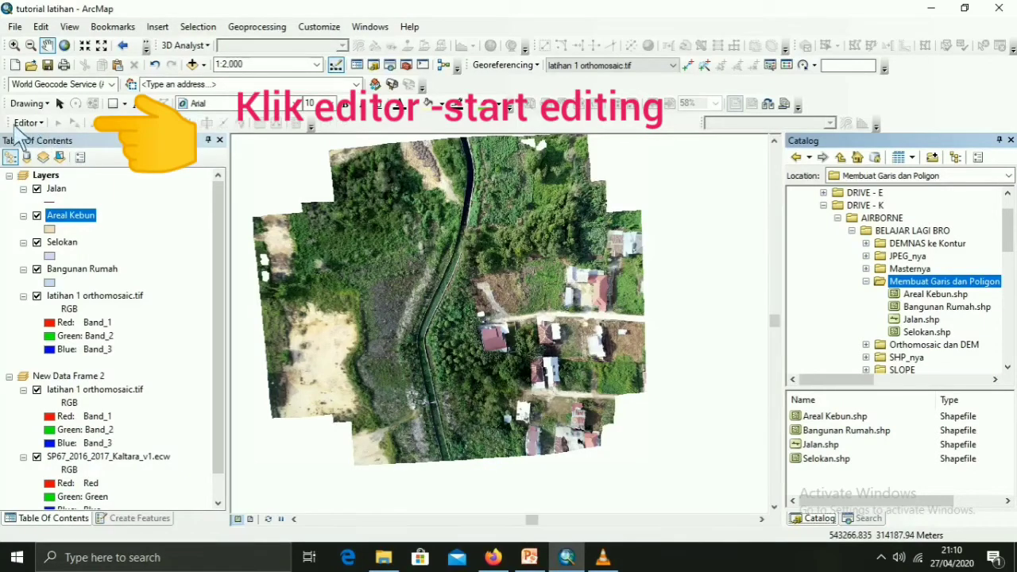
Step: Start an edit session and activate the Jalan template for drawing road lines
click(28, 123)
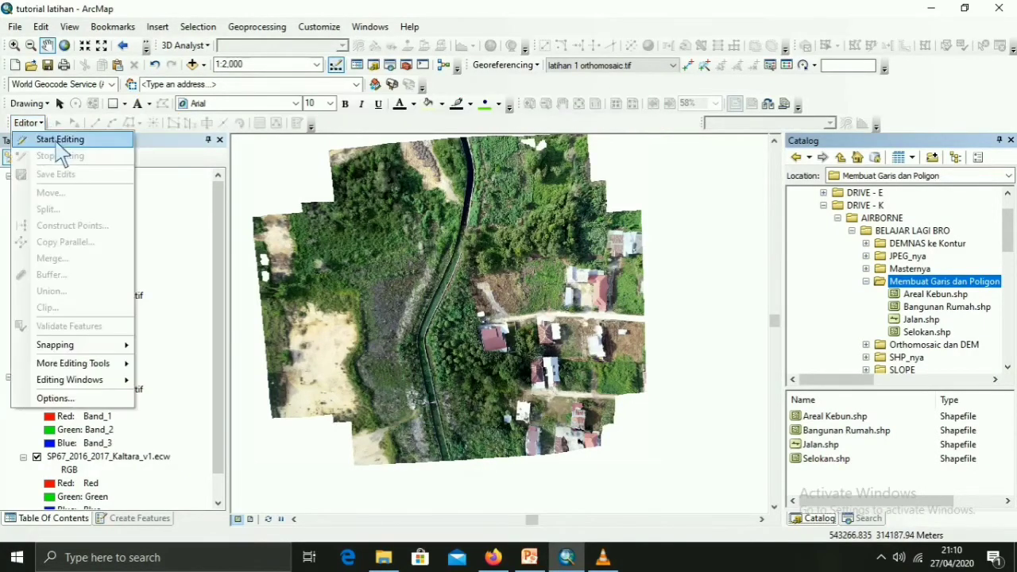
click(56, 137)
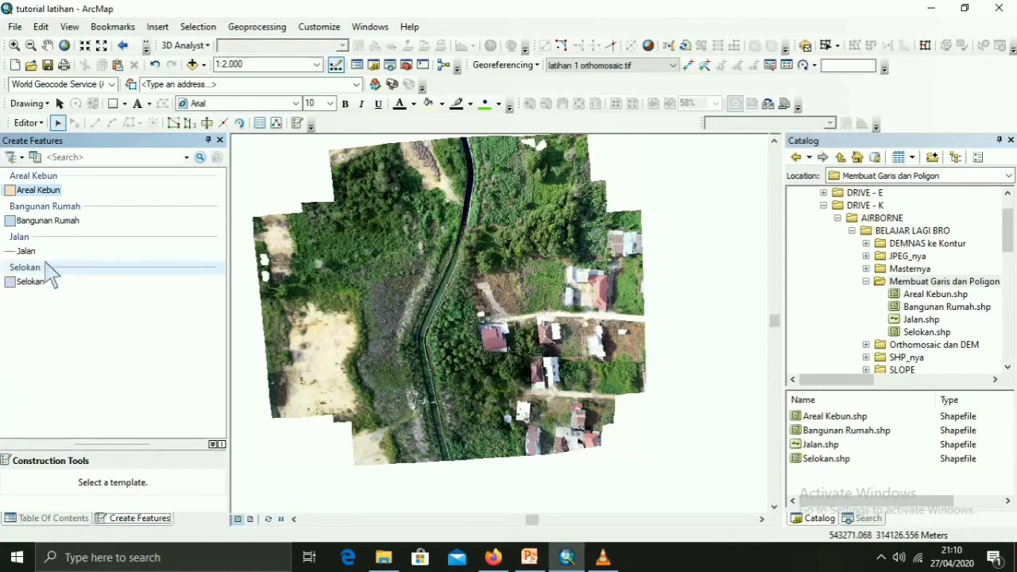
click(26, 250)
Step: Digitize a Jalan line about 110 m long along the northern dirt road, from the red-roofed house to the orthomosaic's east edge
scroll(360, 406, up, 4)
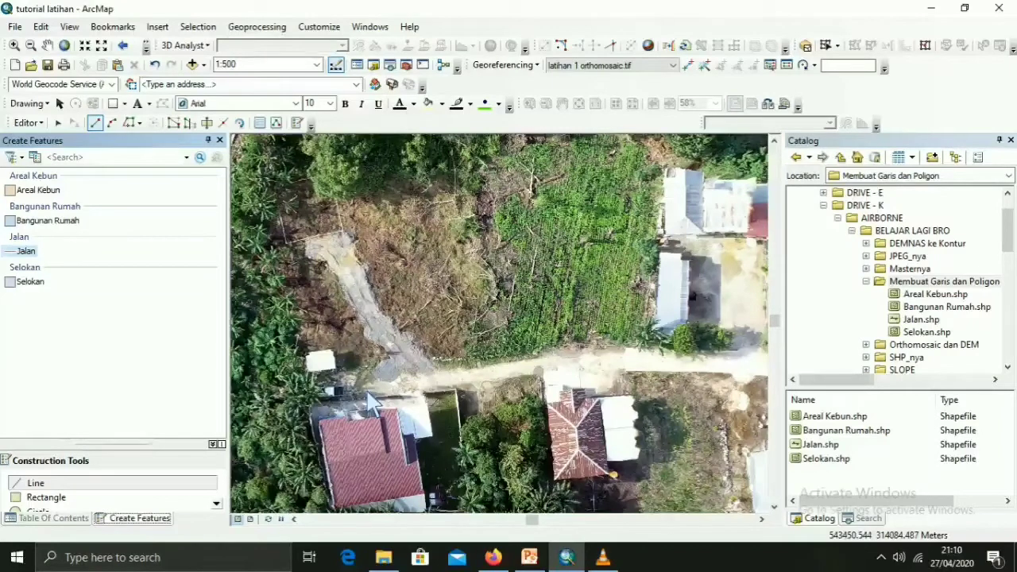
click(360, 390)
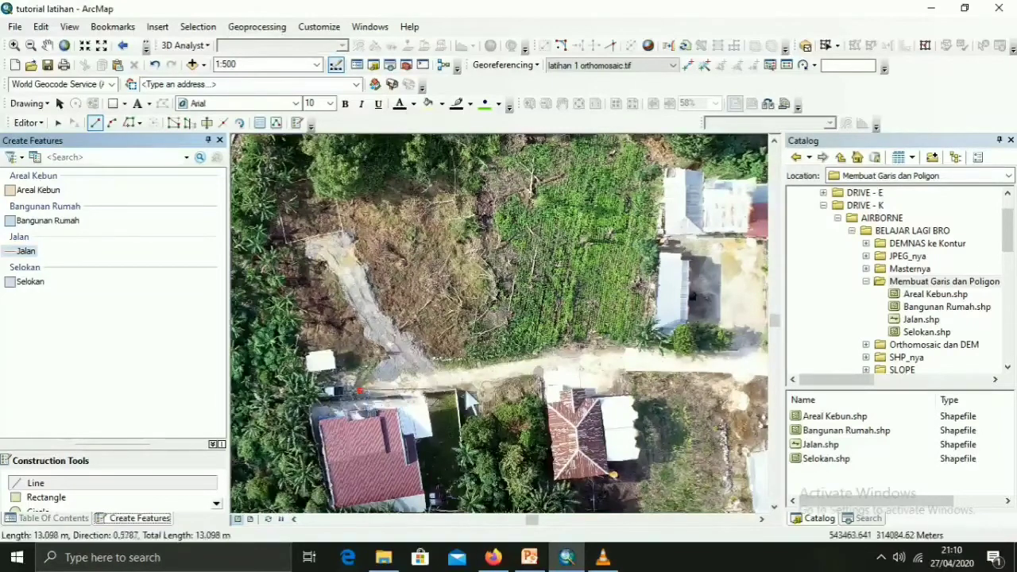
click(634, 360)
click(761, 519)
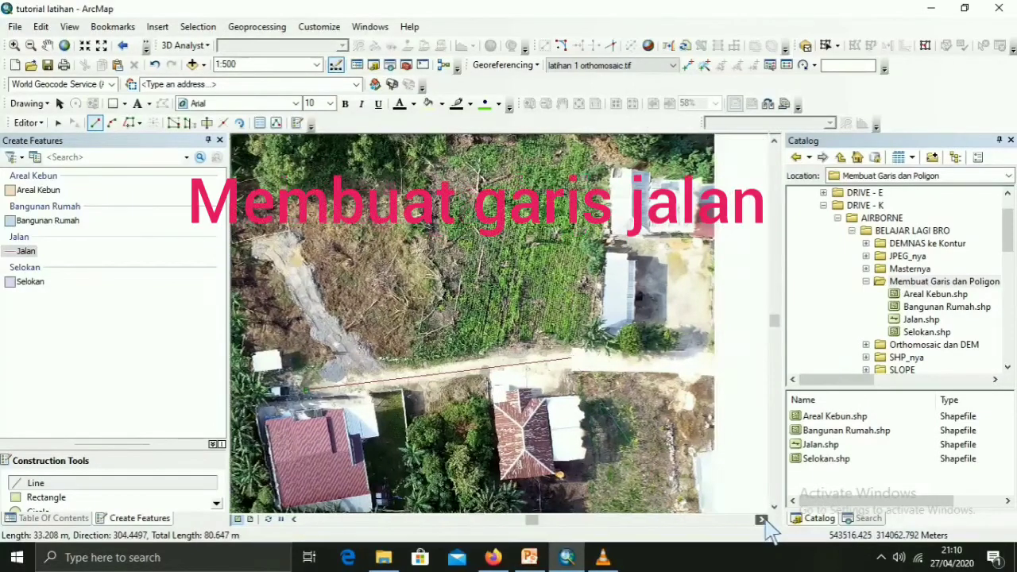
click(763, 522)
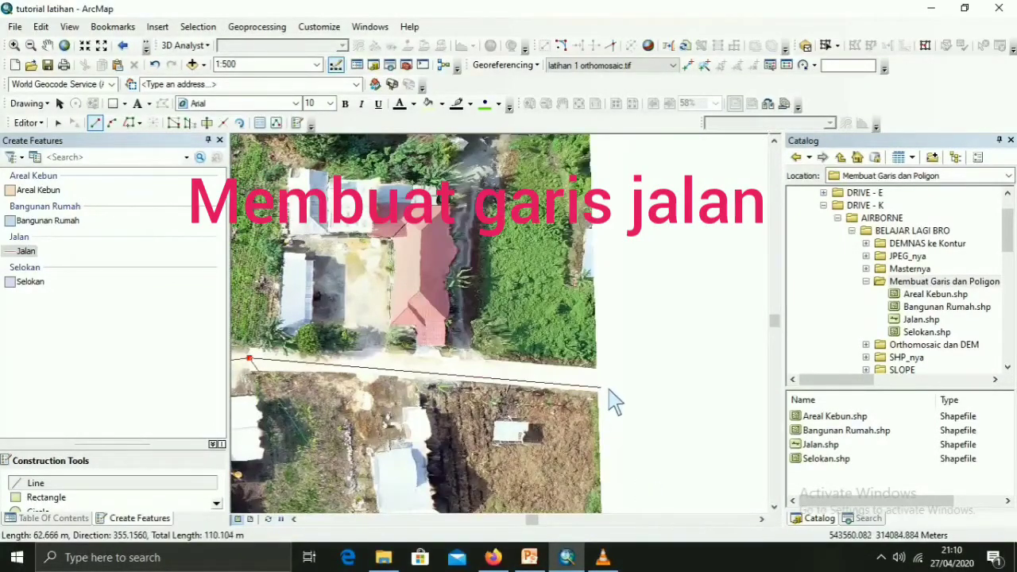
click(761, 519)
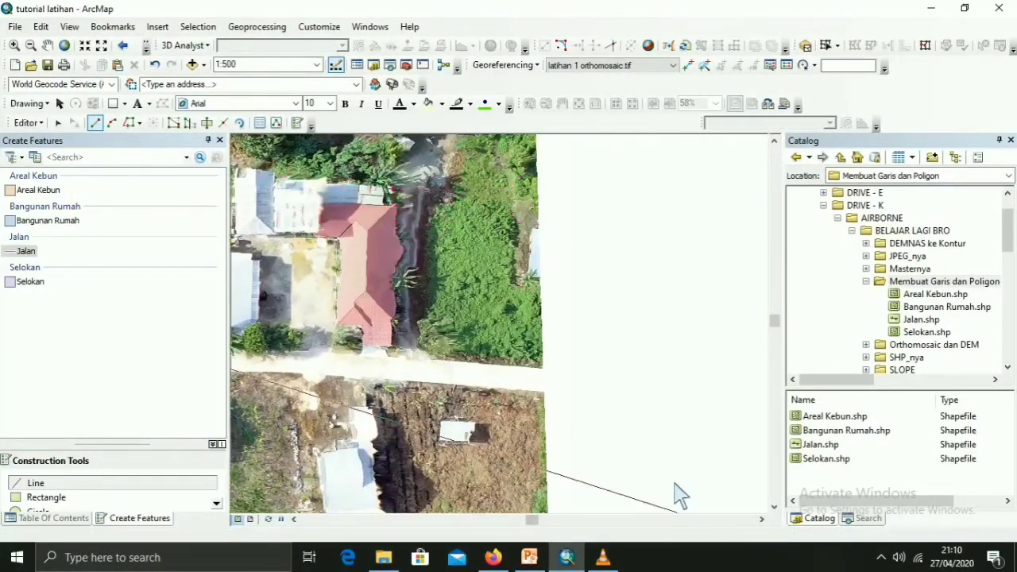
double_click(551, 386)
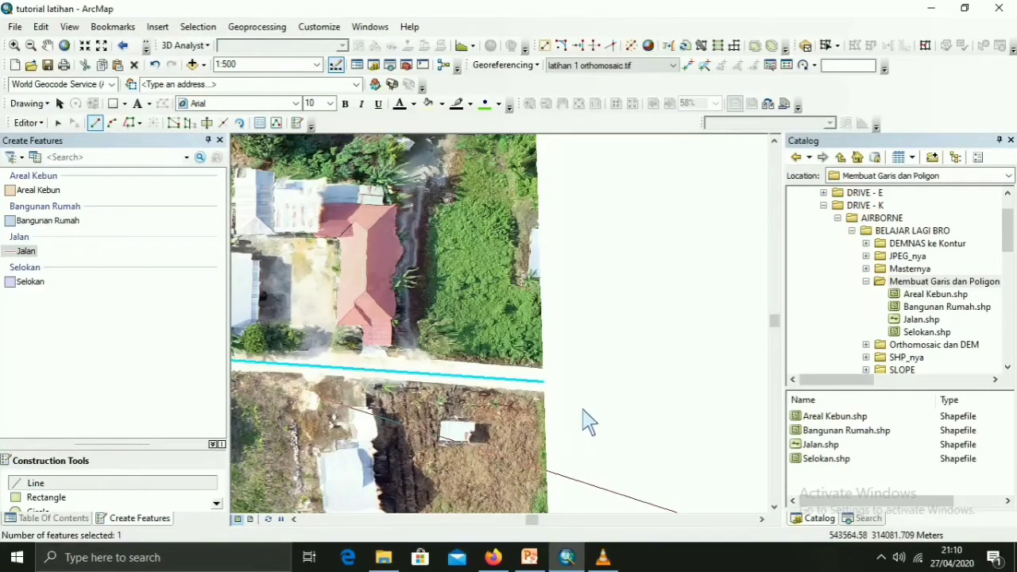
Step: Digitize a second Jalan line along the southern dirt road, from its west end to the orthomosaic's east edge
scroll(700, 392, up, 3)
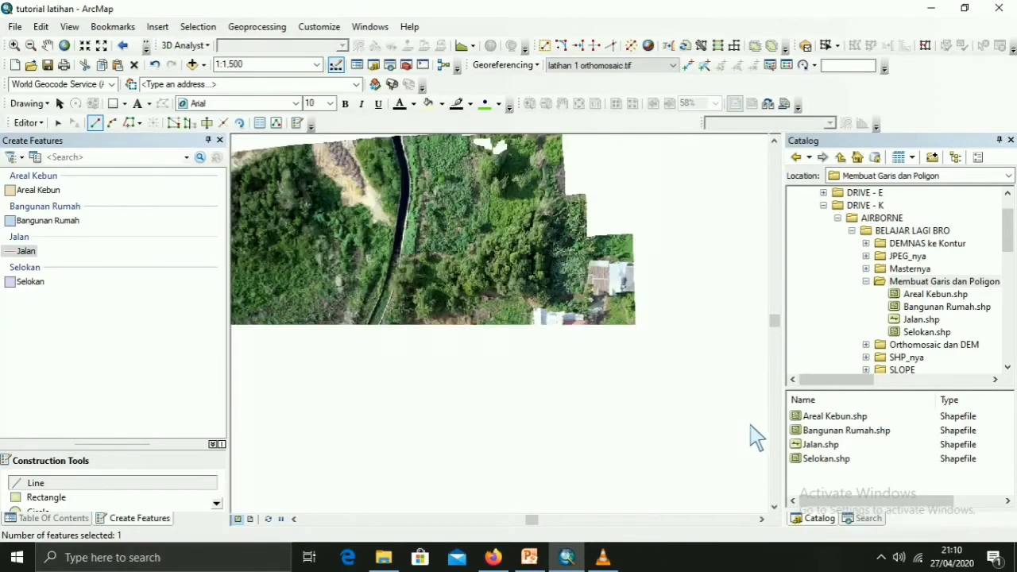
click(774, 507)
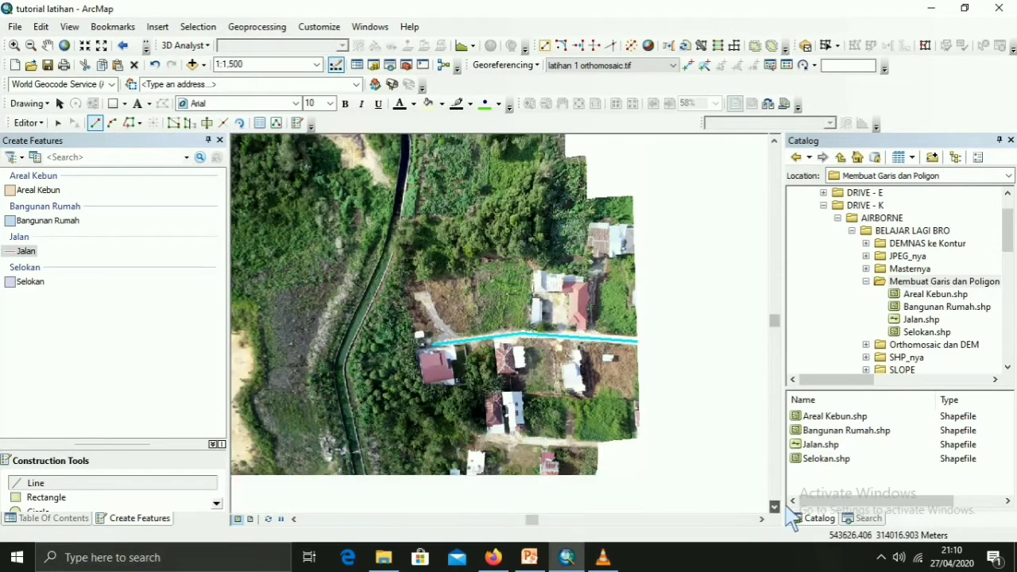
scroll(596, 400, down, 3)
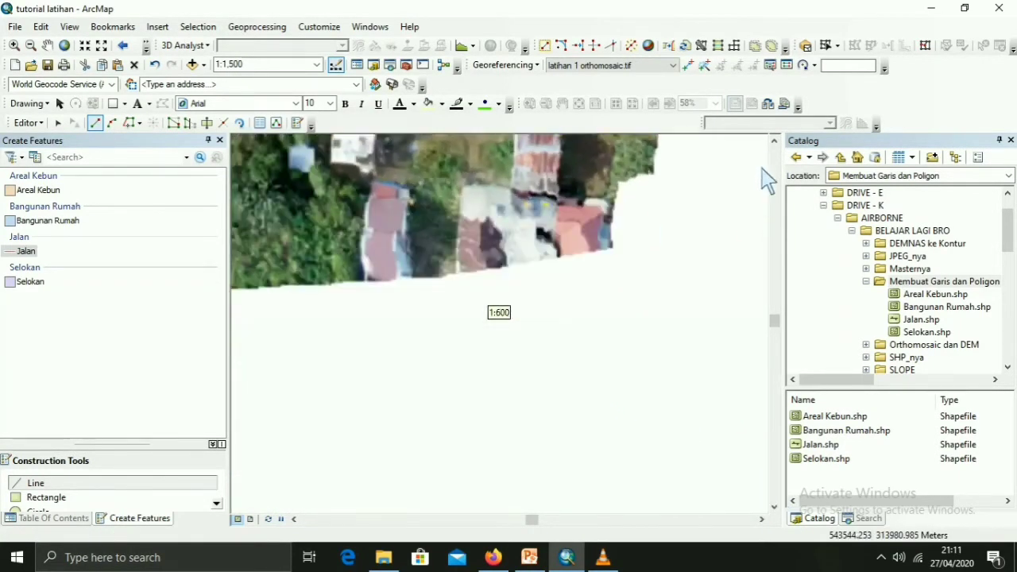
click(773, 182)
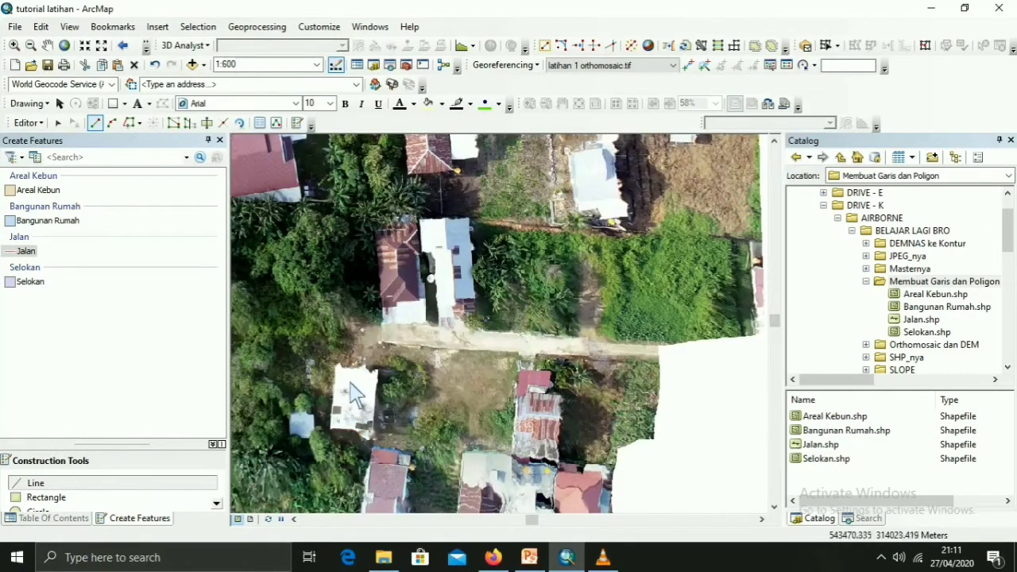
click(360, 334)
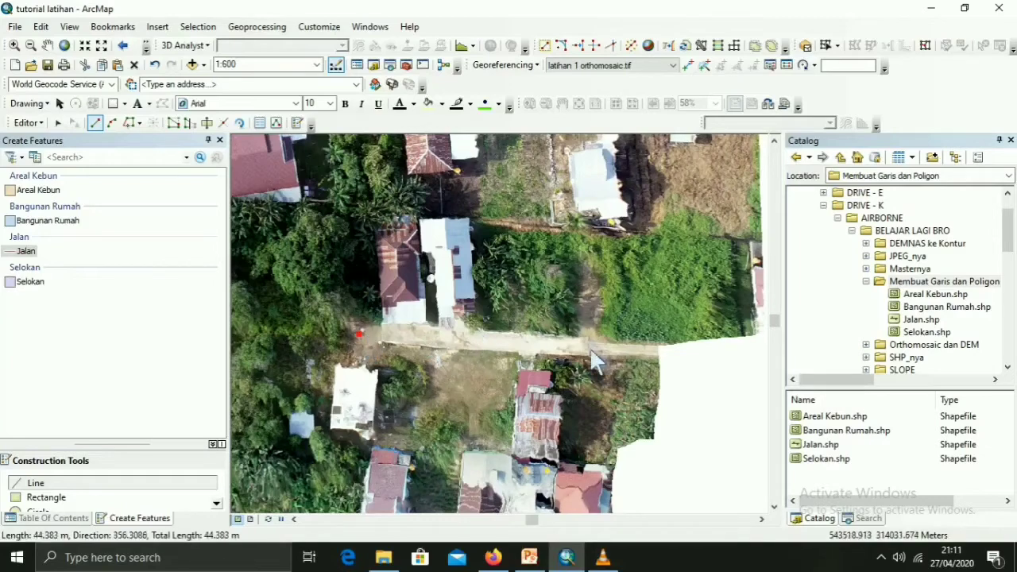
double_click(667, 356)
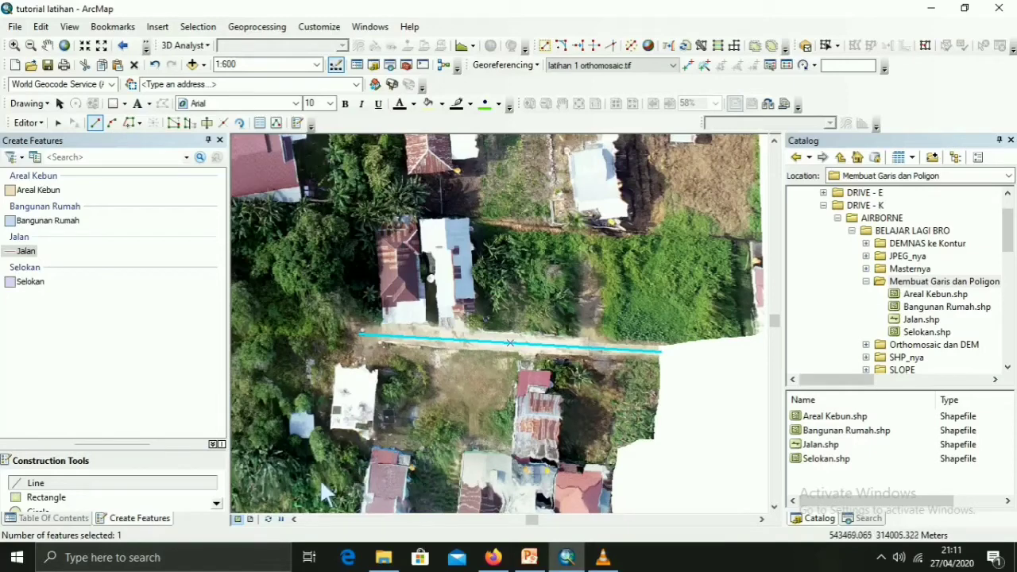
Step: Using the Bangunan Rumah template, trace a polygon around the westernmost long building on the orthomosaic's southern edge
click(57, 225)
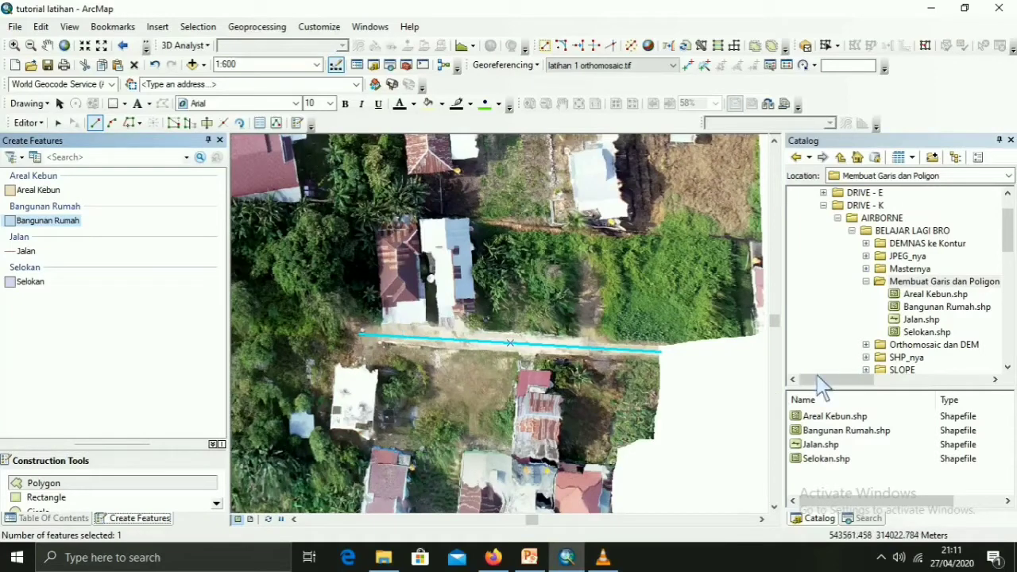
click(775, 507)
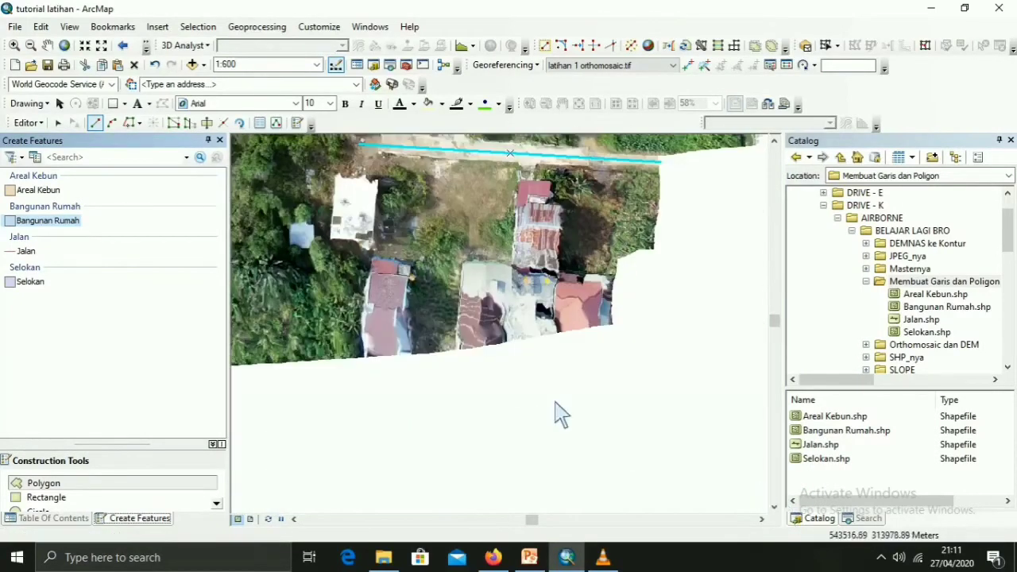
scroll(413, 355, up, 2)
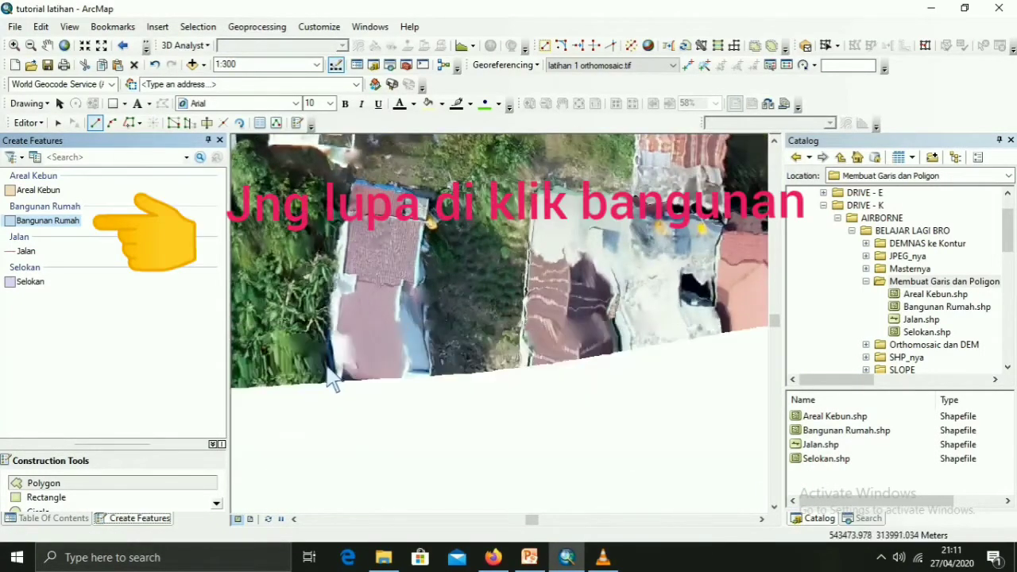
scroll(334, 382, down, 1)
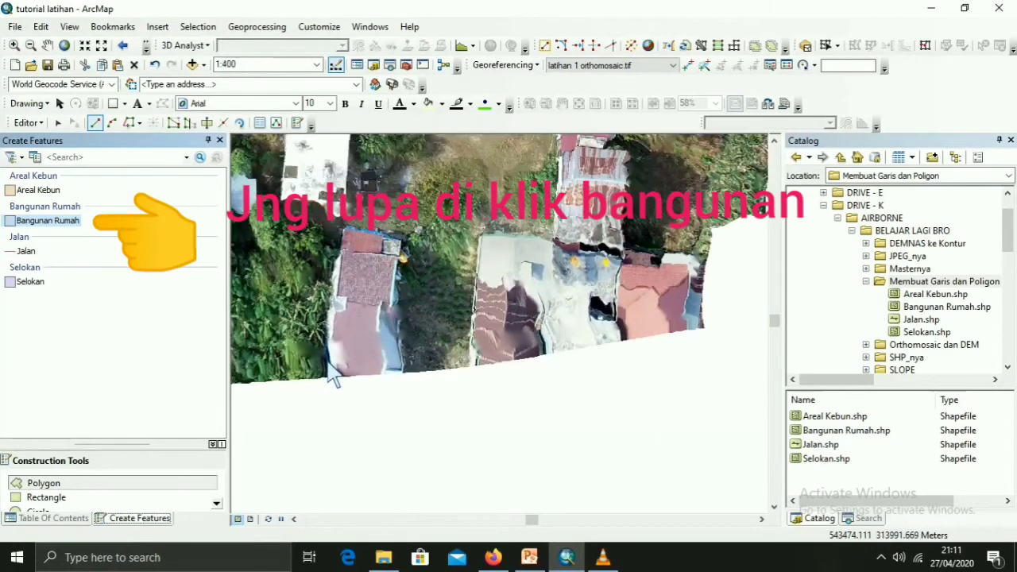
click(342, 229)
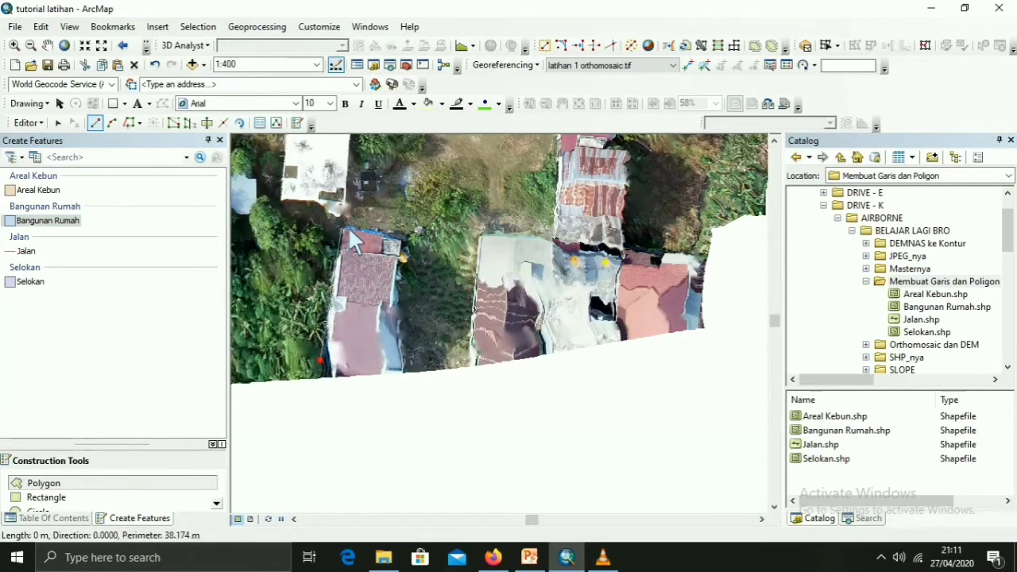
click(406, 236)
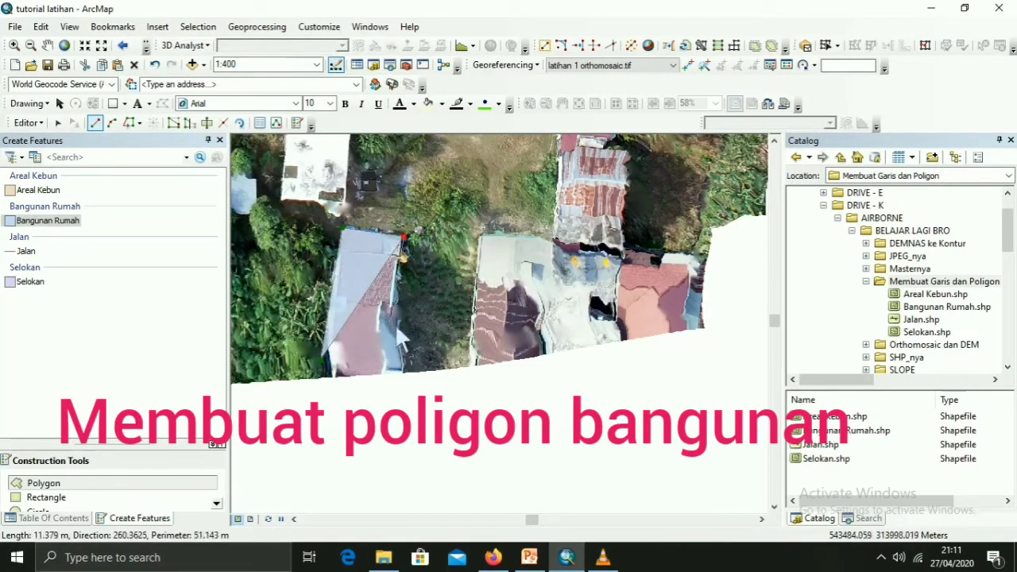
click(396, 372)
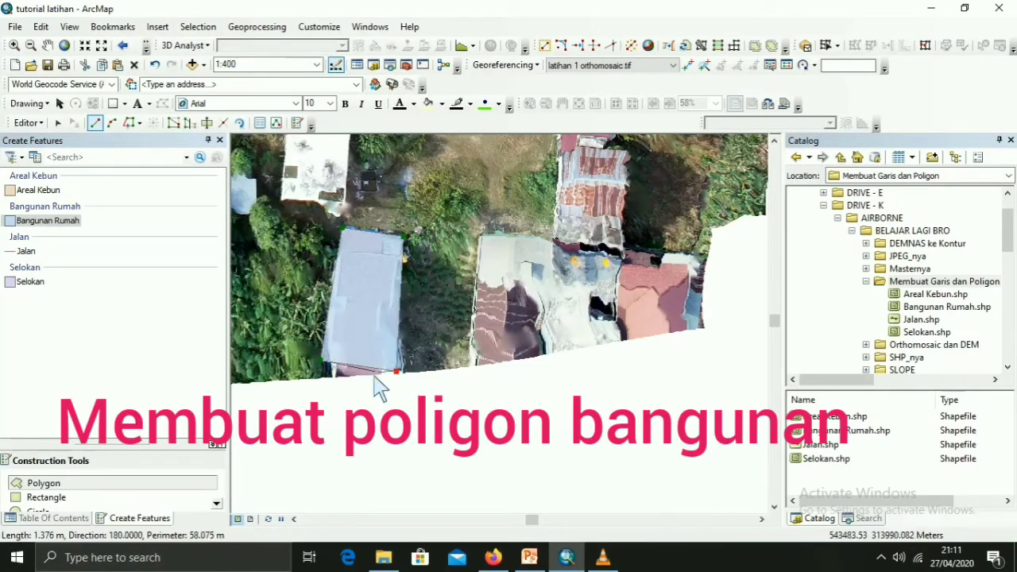
double_click(332, 380)
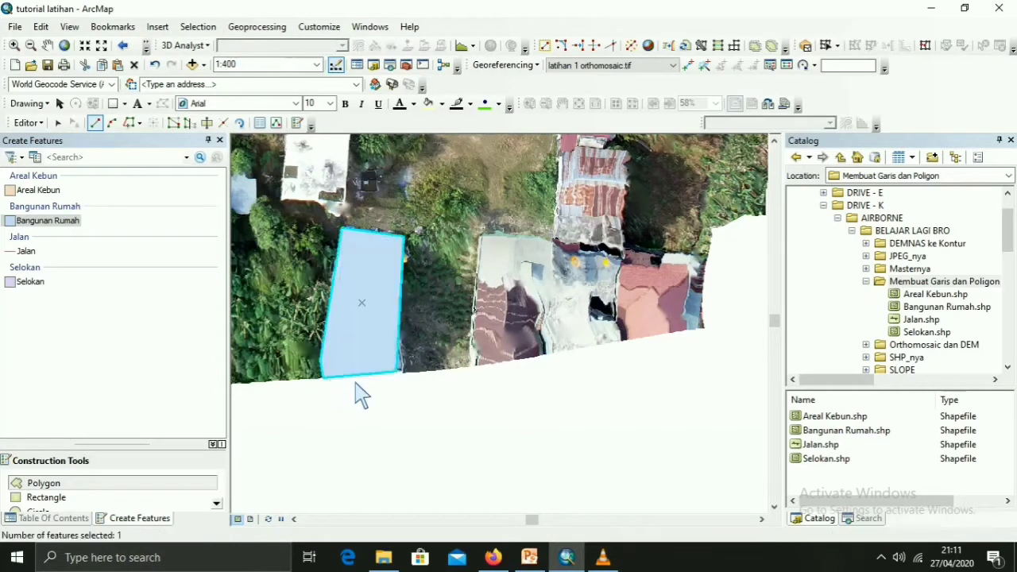
Step: Trace one four-cornered Bangunan Rumah polygon around the block of adjoining buildings on the southeastern edge
click(480, 238)
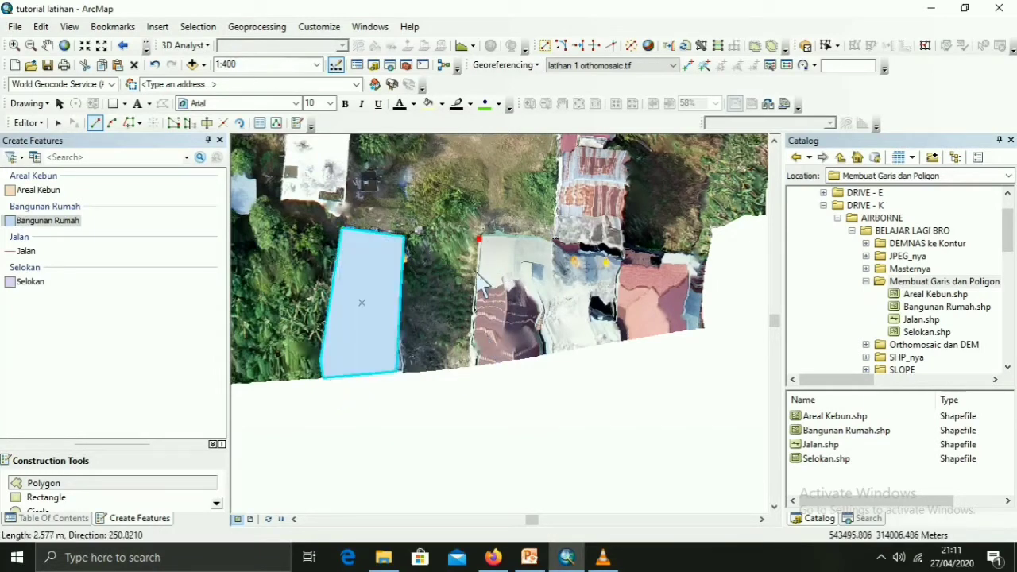
click(469, 365)
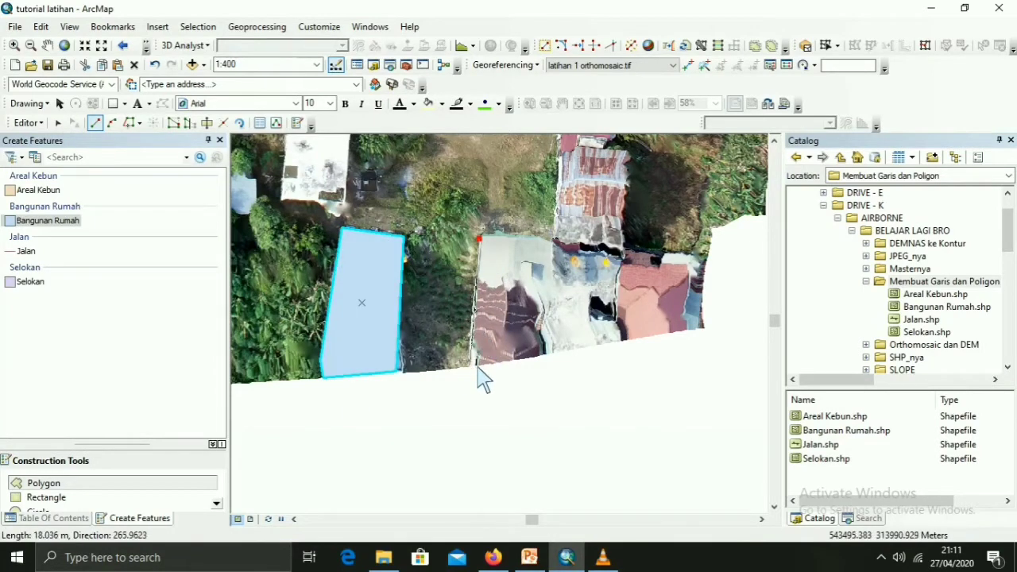
click(702, 330)
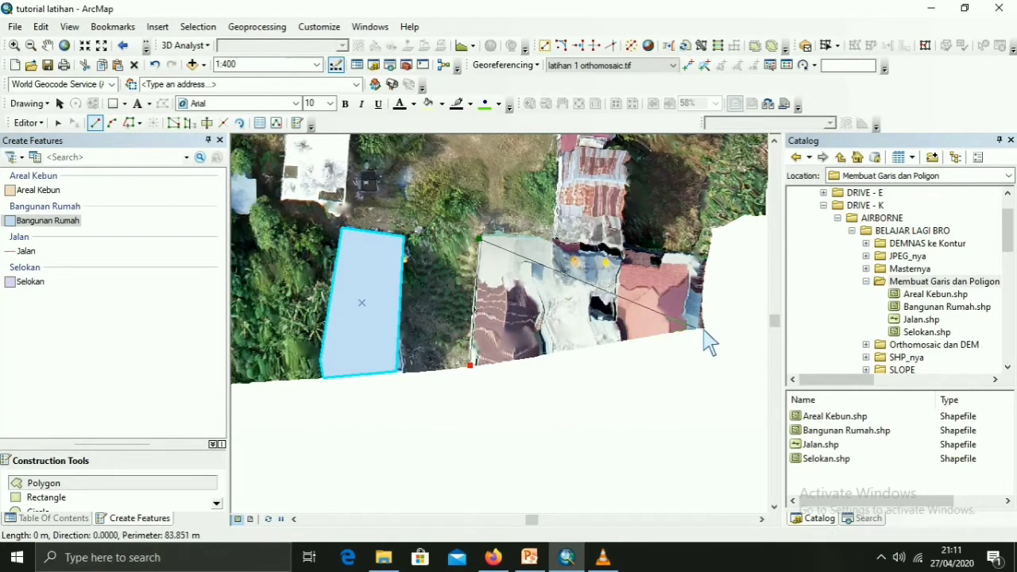
double_click(700, 256)
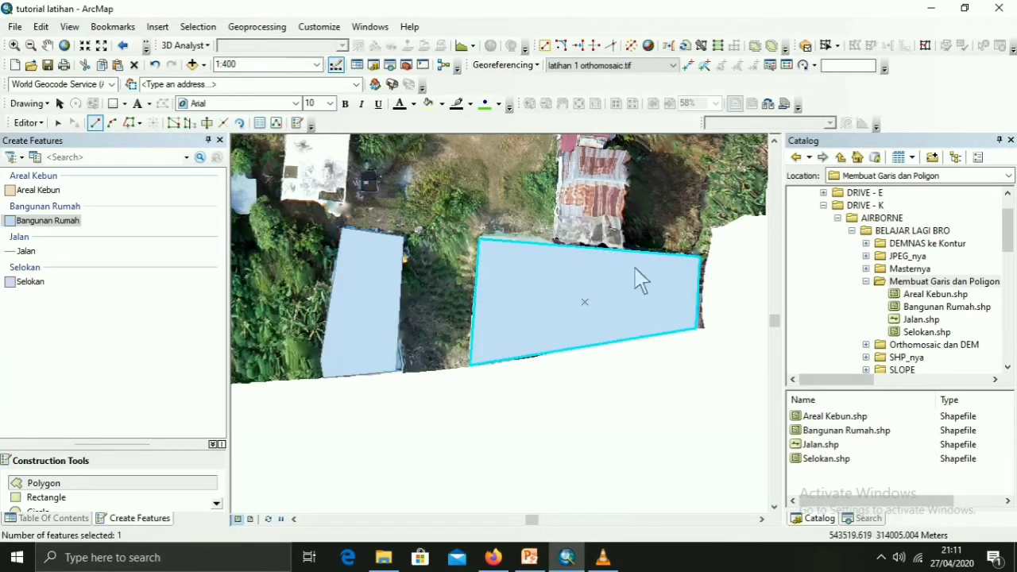
Step: Trace an L-shaped Bangunan Rumah polygon around the rusty-roofed building between the southern road and the adjoining building block
click(774, 141)
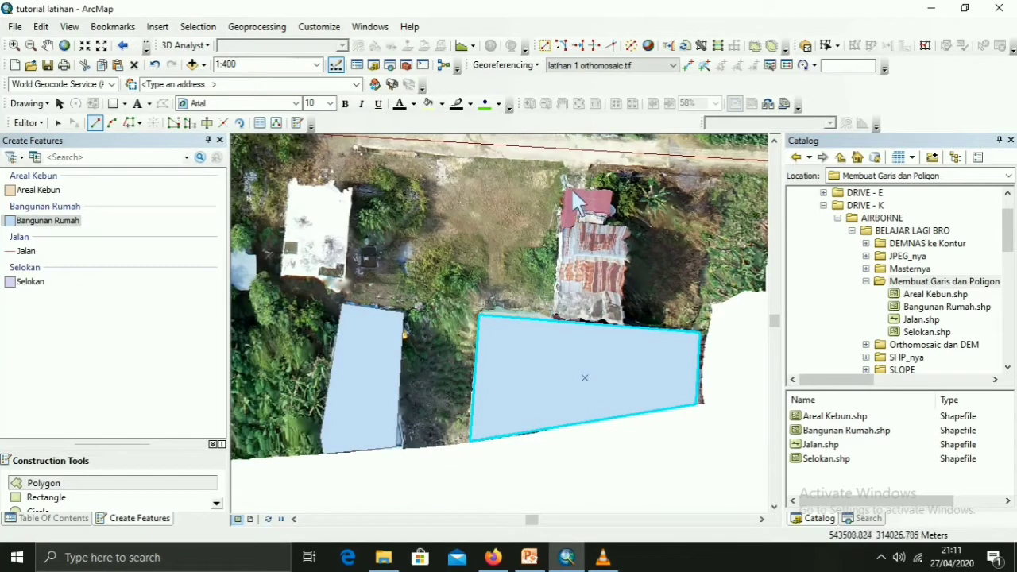
click(559, 317)
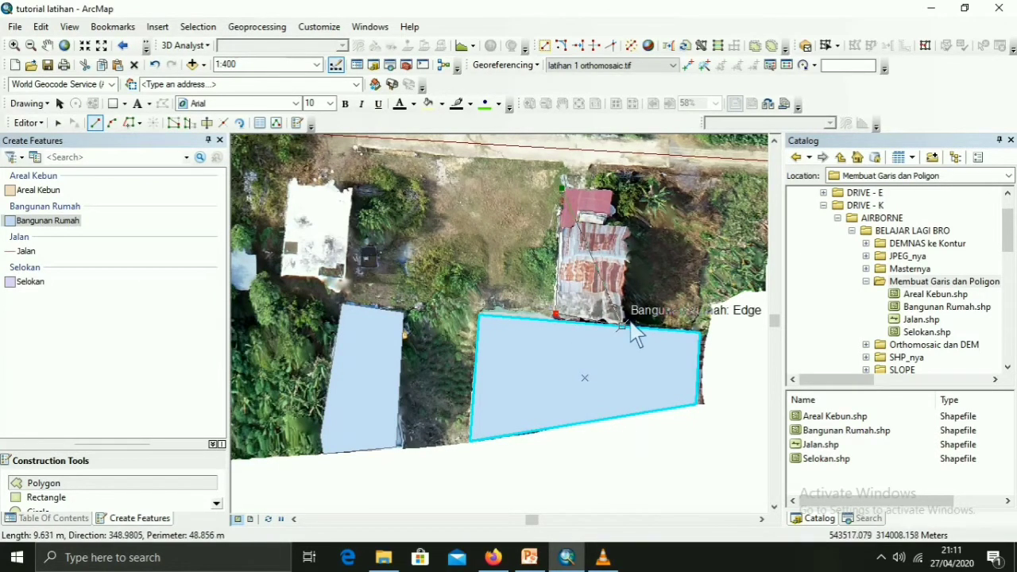
scroll(632, 337, down, 2)
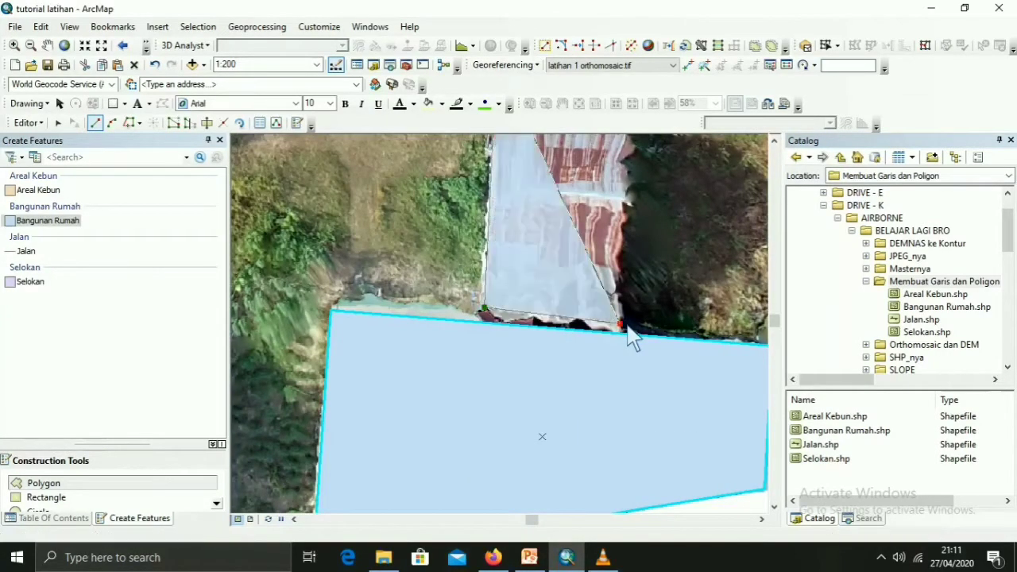
scroll(633, 336, up, 1)
scroll(632, 337, up, 1)
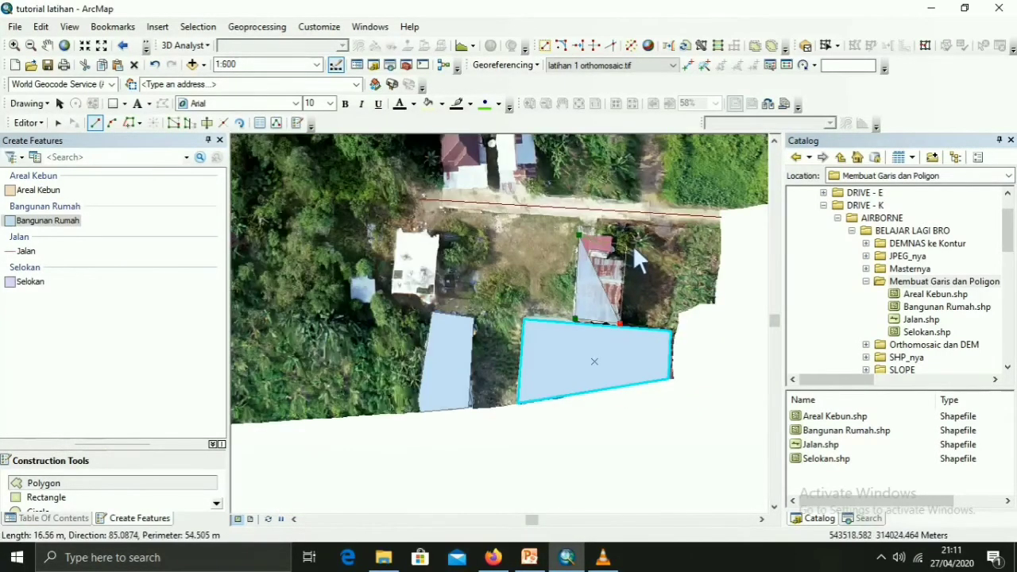
click(629, 262)
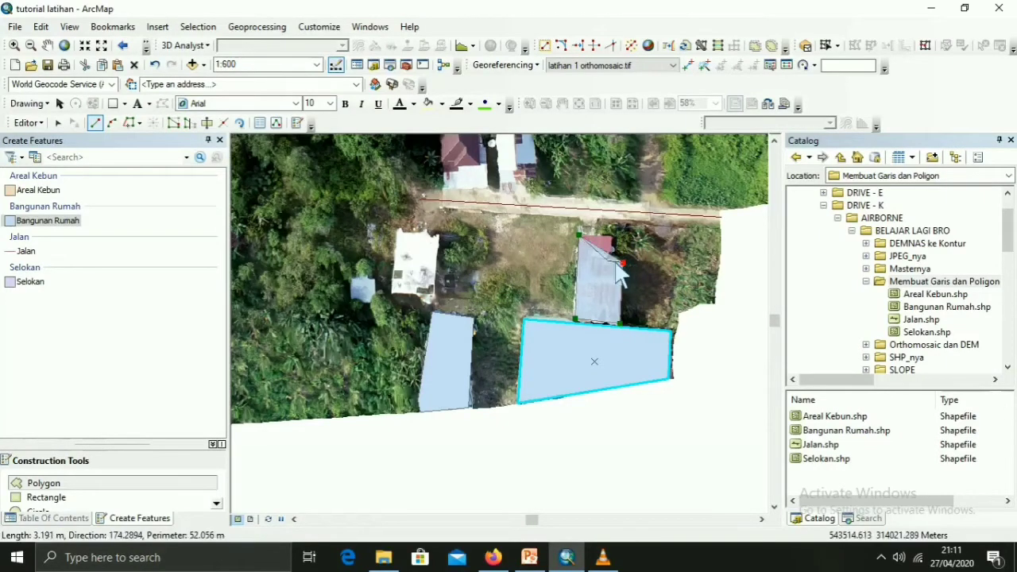
double_click(613, 236)
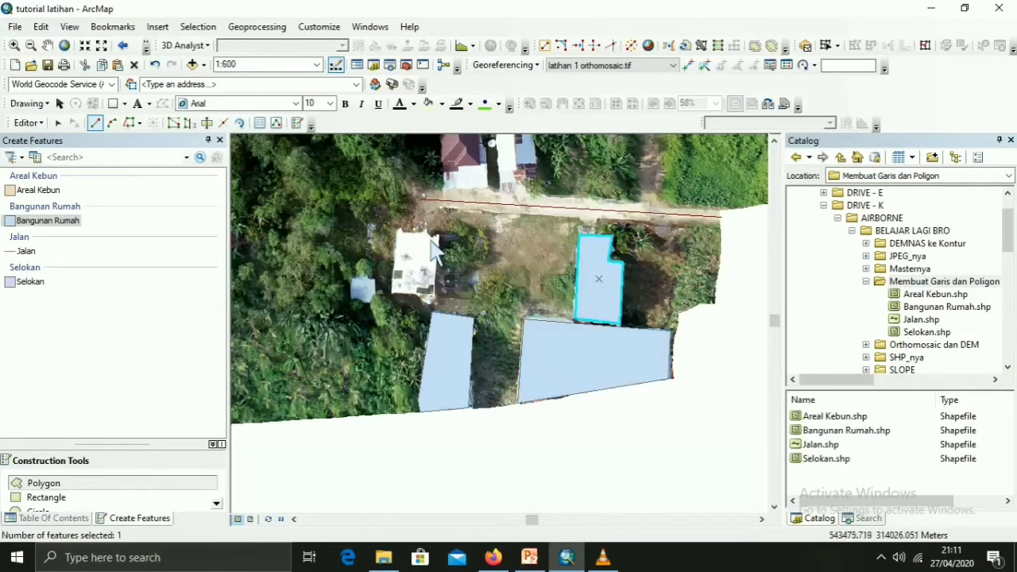
Step: Trace a four-cornered Bangunan Rumah polygon around the white-roofed building just south of the road's west end
click(397, 231)
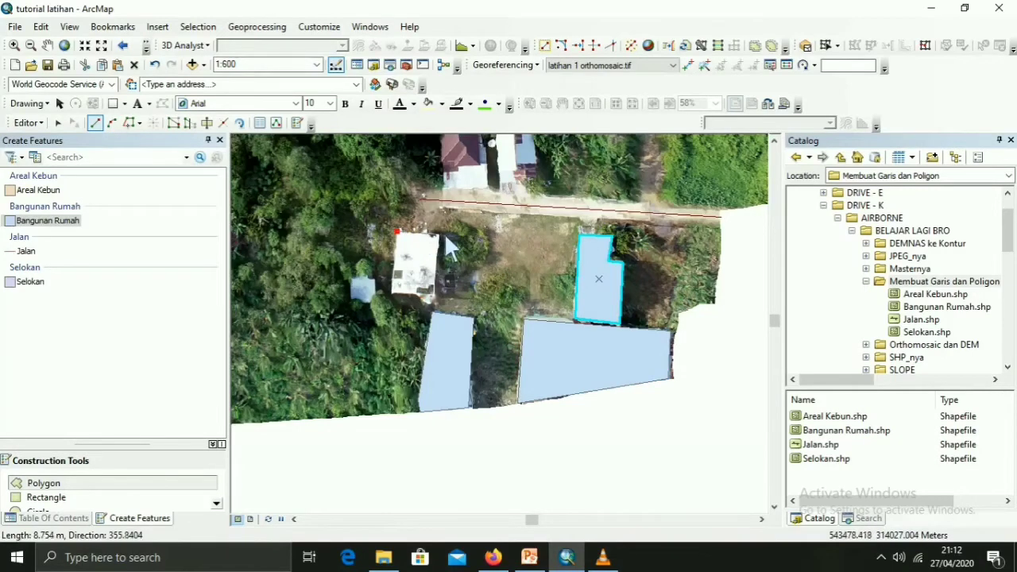
click(436, 235)
click(434, 297)
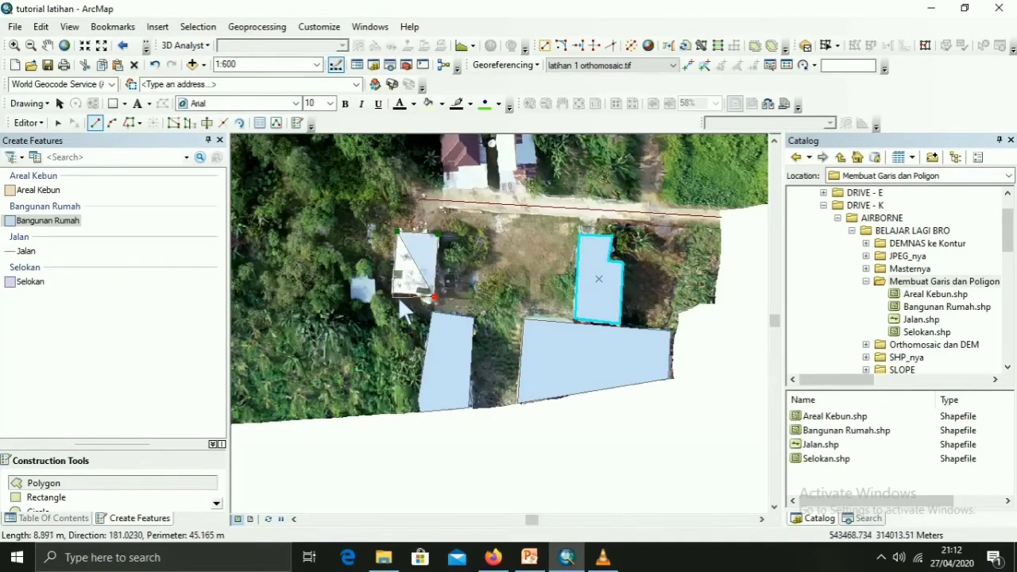
double_click(398, 290)
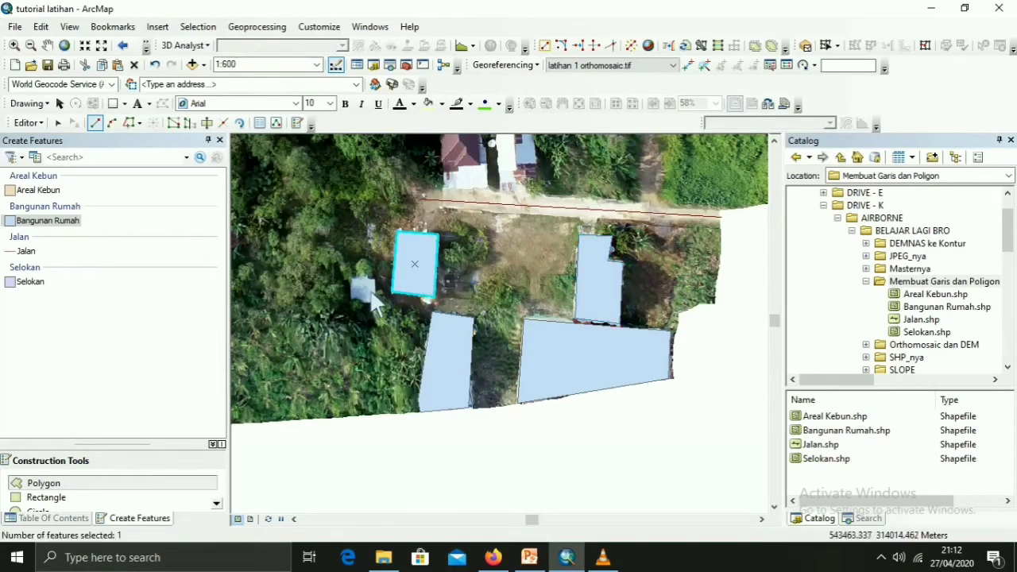
Step: Trace a four-cornered Bangunan Rumah polygon around the small white-roofed hut southwest of the previously digitized building
click(351, 278)
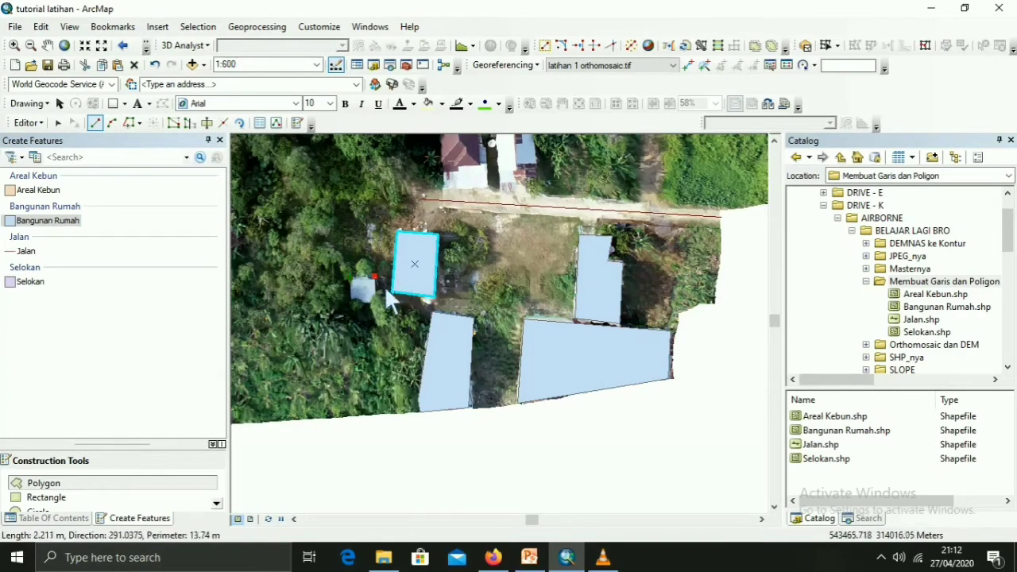
click(377, 300)
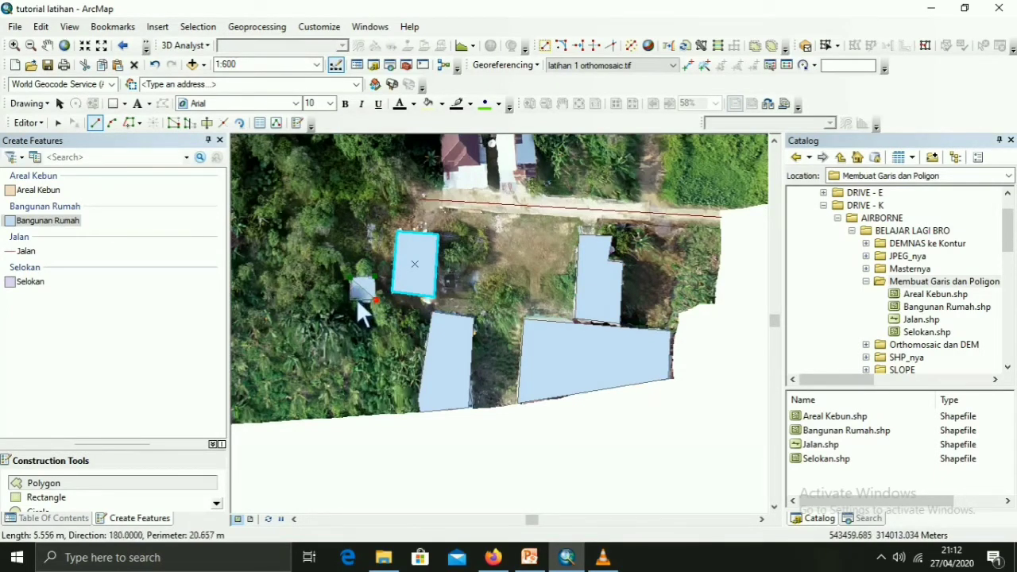
double_click(356, 298)
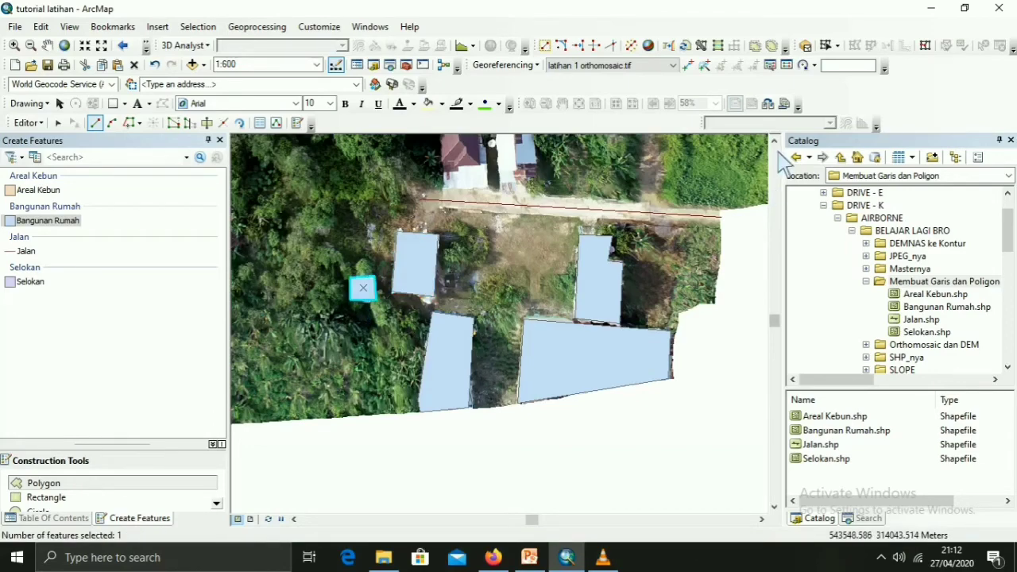
Step: Trace a four-cornered Bangunan Rumah polygon around the long maroon-roofed building just north of the southern road's west end
scroll(451, 330, up, 2)
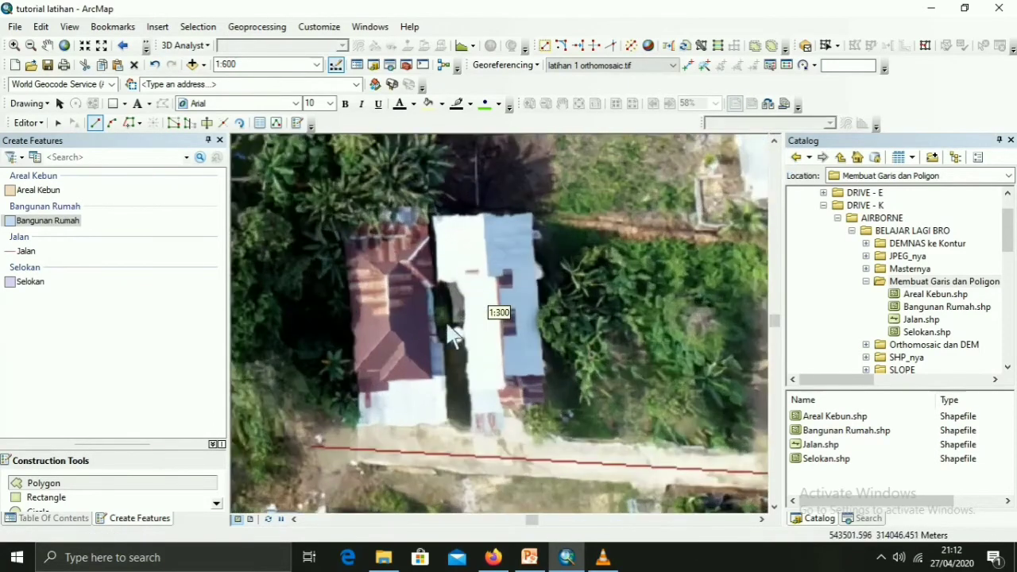
click(363, 426)
click(449, 422)
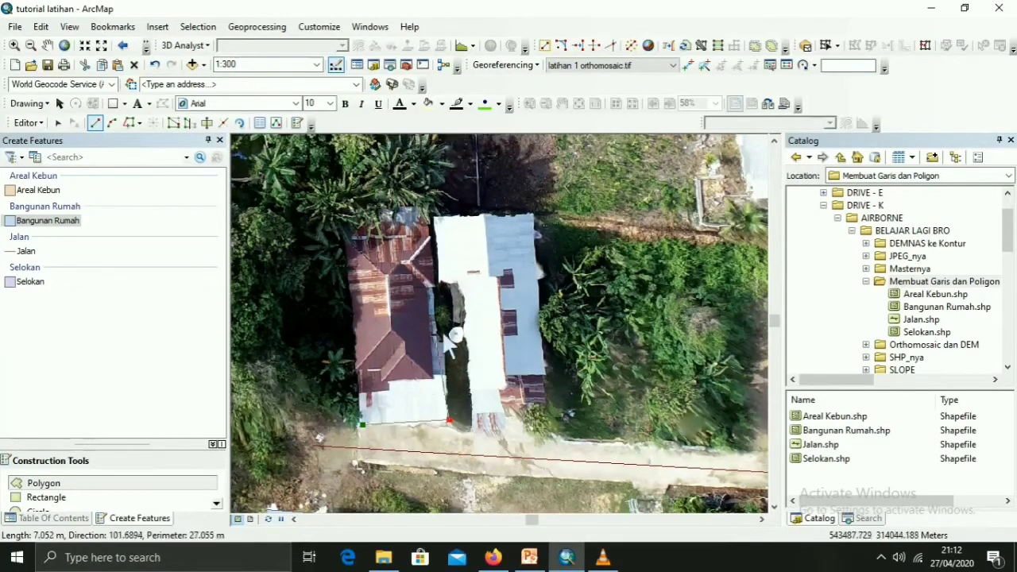
click(429, 206)
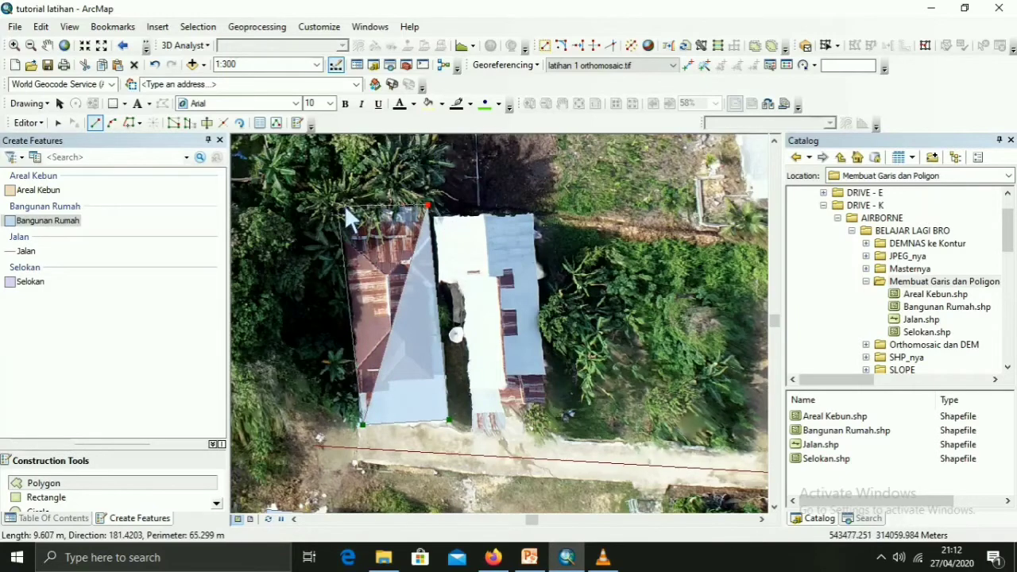
double_click(344, 204)
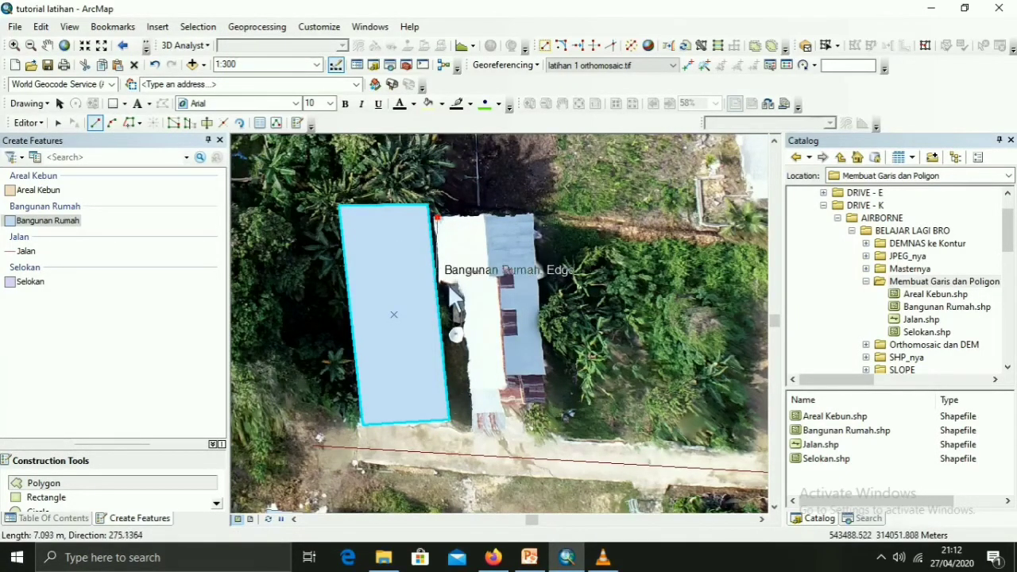
Step: Trace a notched Bangunan Rumah polygon around the white-and-blue-roofed building directly east of the long maroon-roofed one
scroll(452, 287, up, 1)
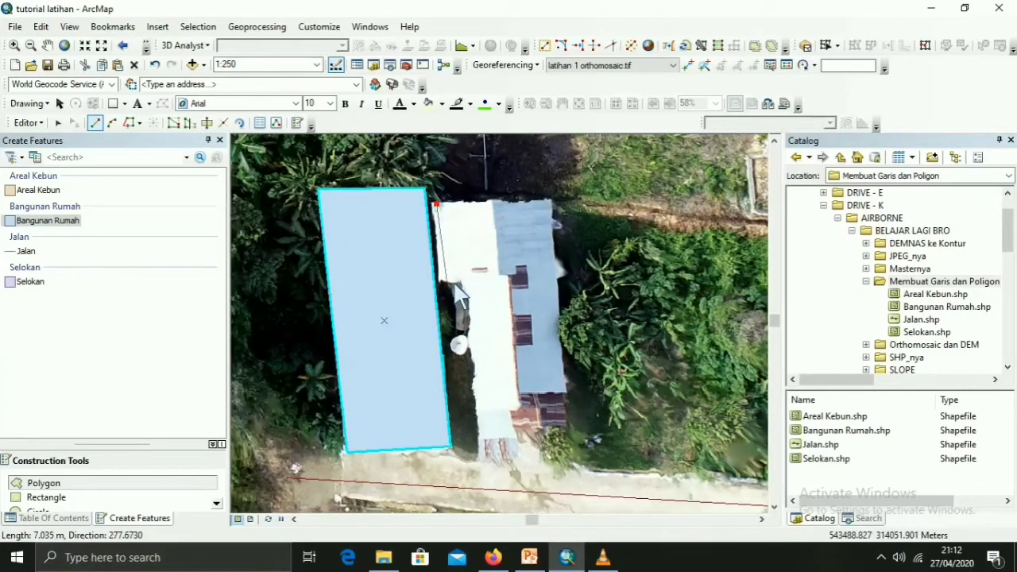
click(443, 281)
click(462, 280)
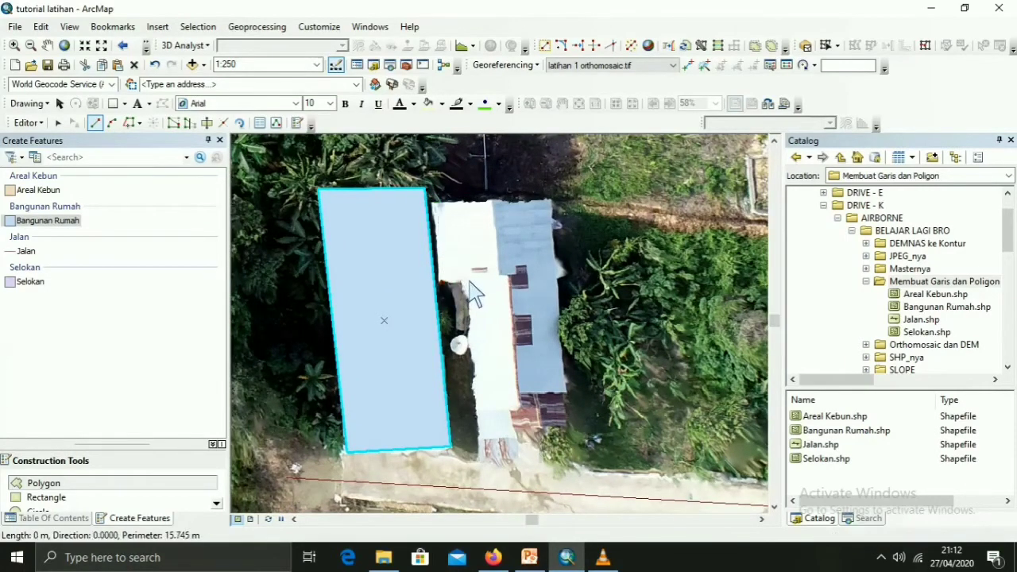
click(480, 438)
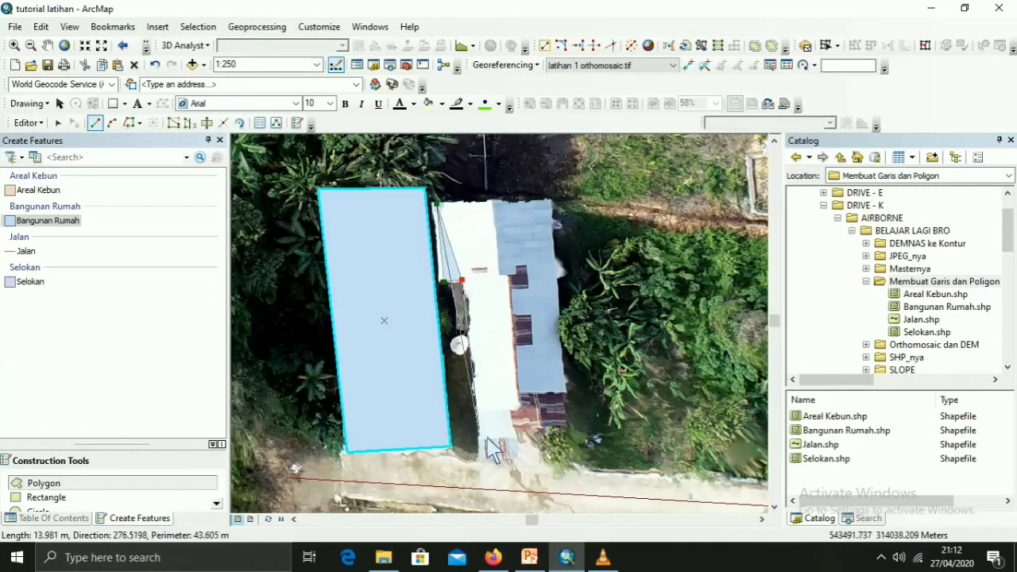
click(566, 431)
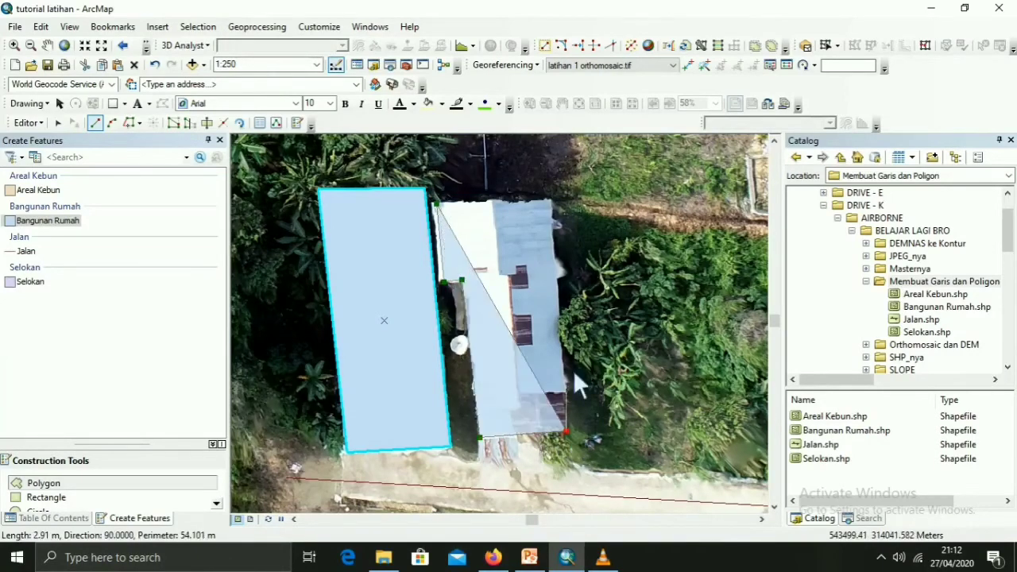
double_click(553, 197)
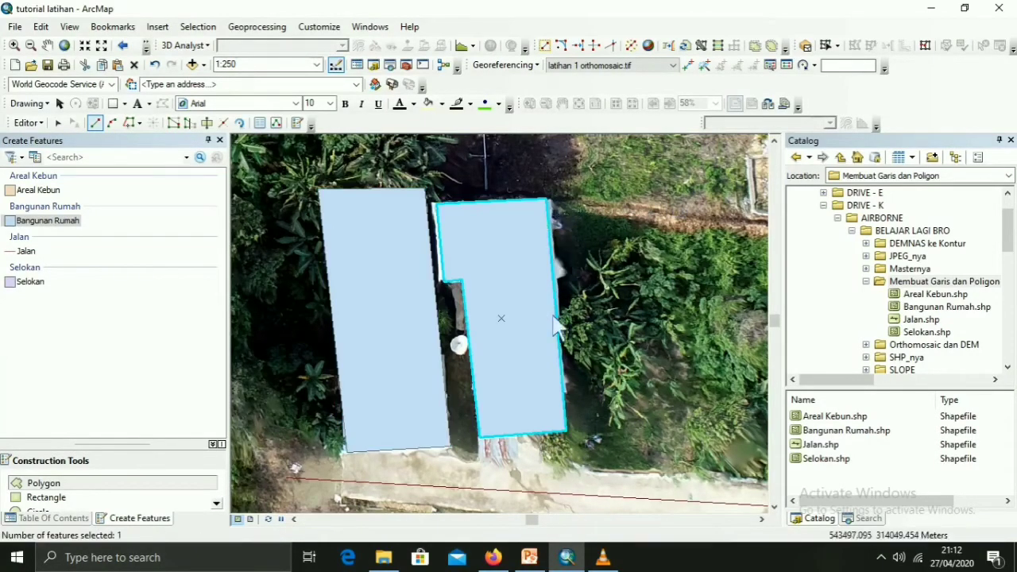
Step: Trace a stepped eight-cornered Bangunan Rumah polygon around the white-roofed building beside the ploughed plot, between the two roads
scroll(552, 373, up, 2)
scroll(552, 371, up, 1)
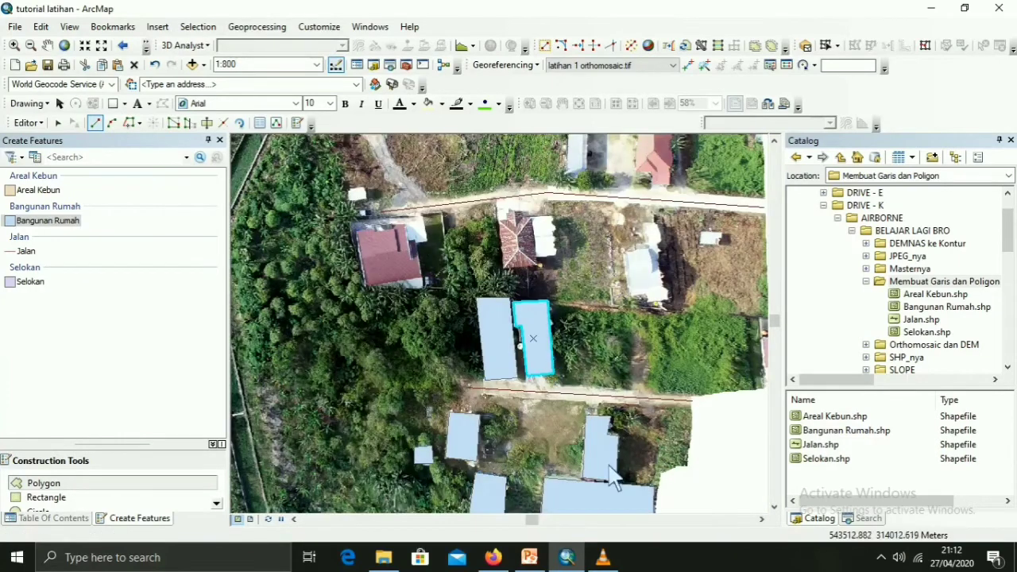
scroll(661, 273, down, 3)
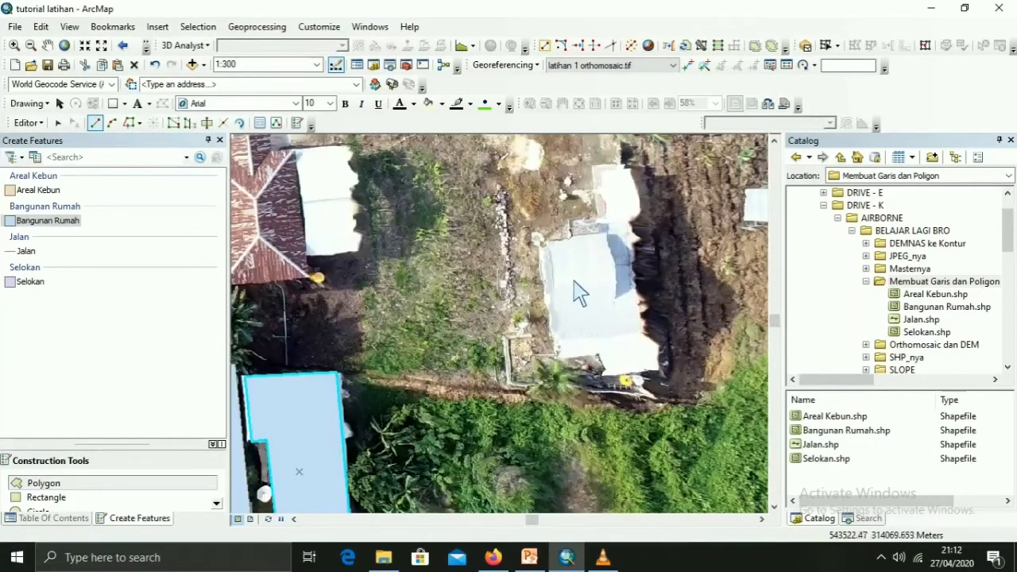
click(540, 238)
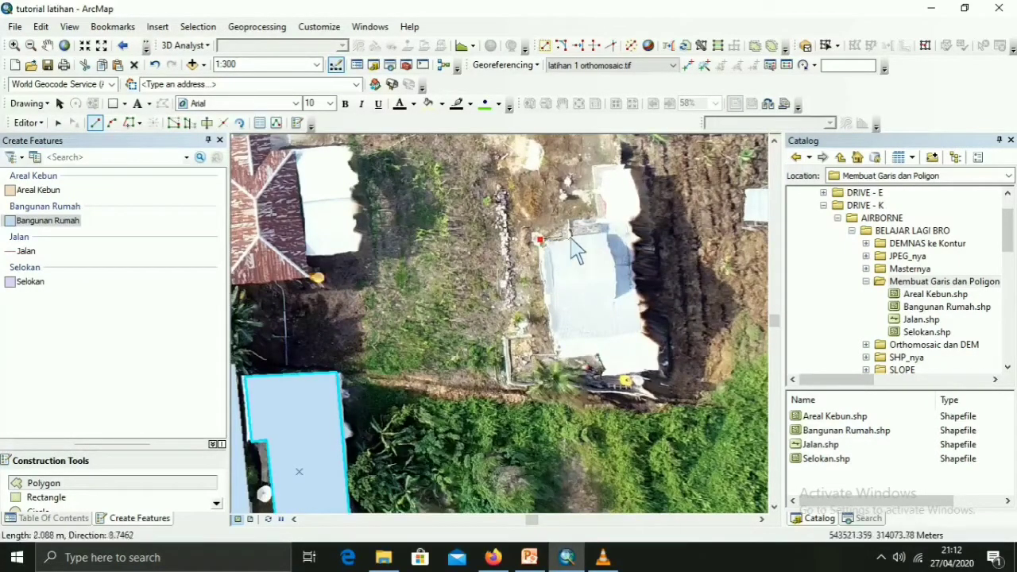
click(595, 168)
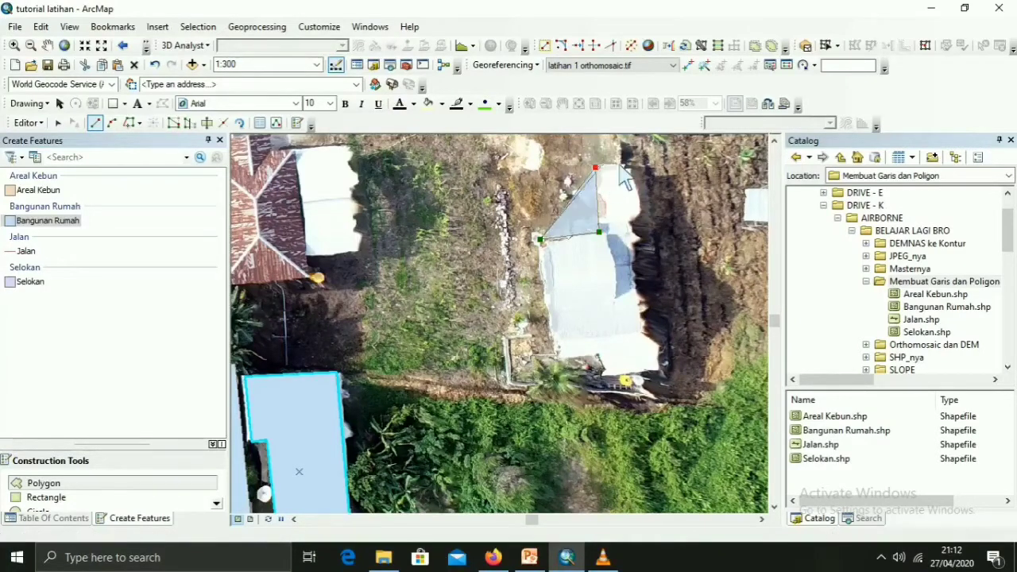
click(628, 166)
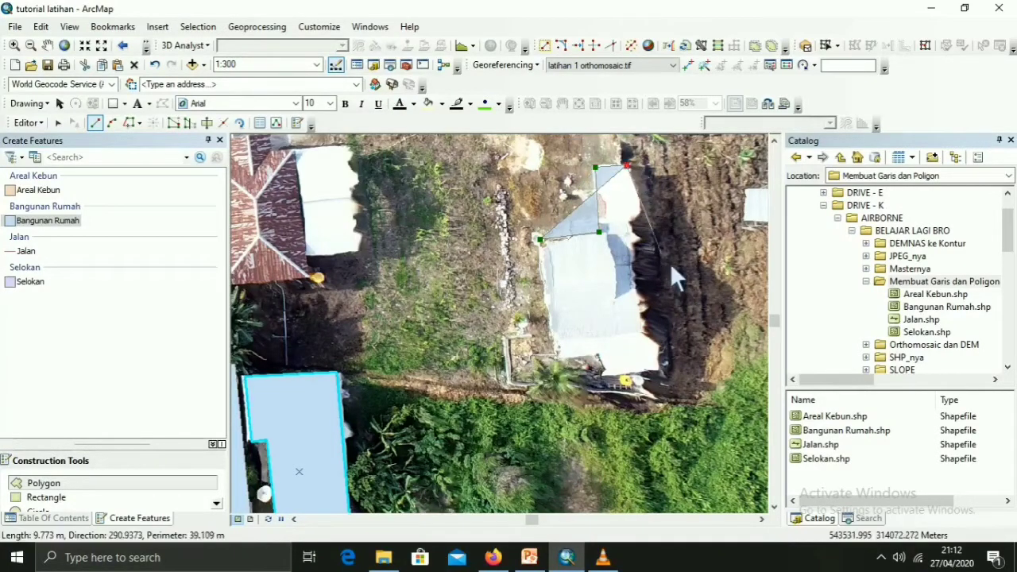
click(659, 366)
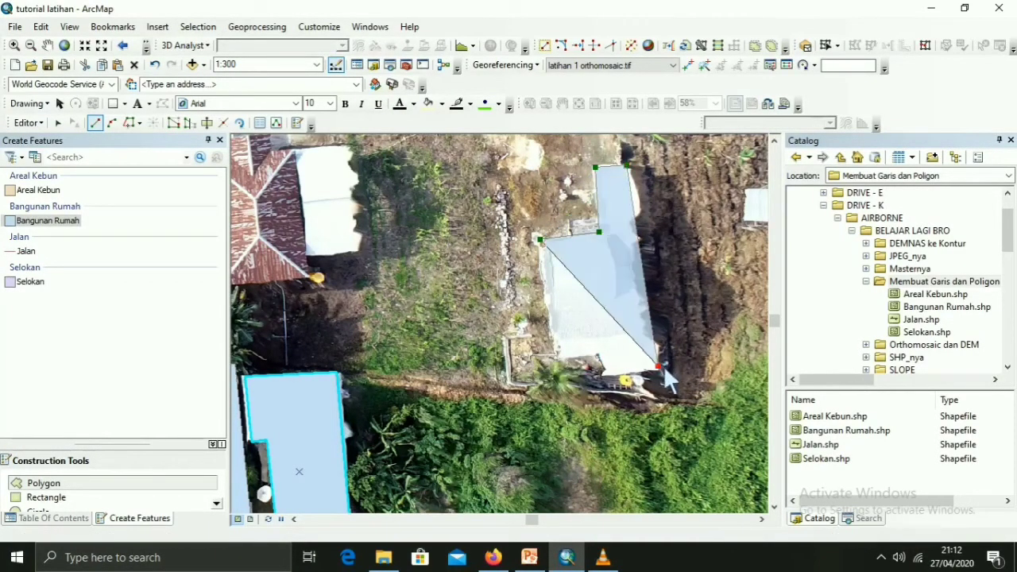
click(604, 373)
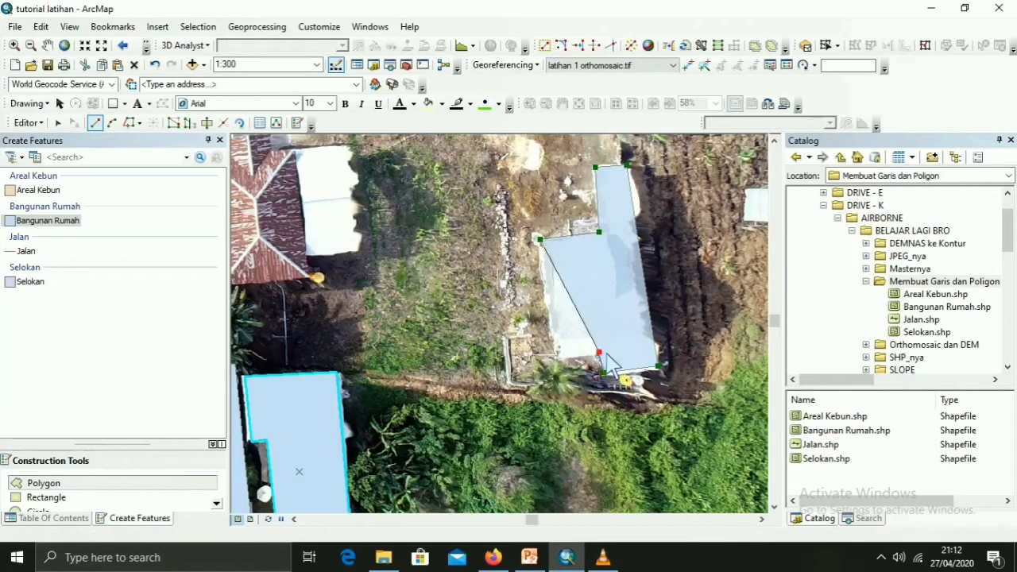
click(598, 352)
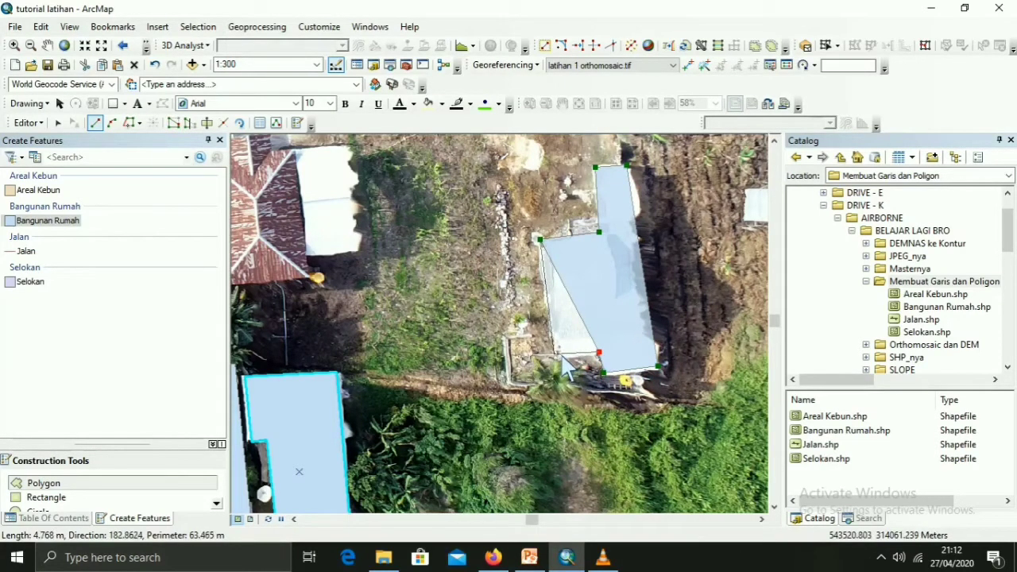
double_click(564, 358)
Step: Trace a four-cornered Bangunan Rumah polygon around the small white-roofed hut on the ploughed plot
scroll(707, 321, up, 1)
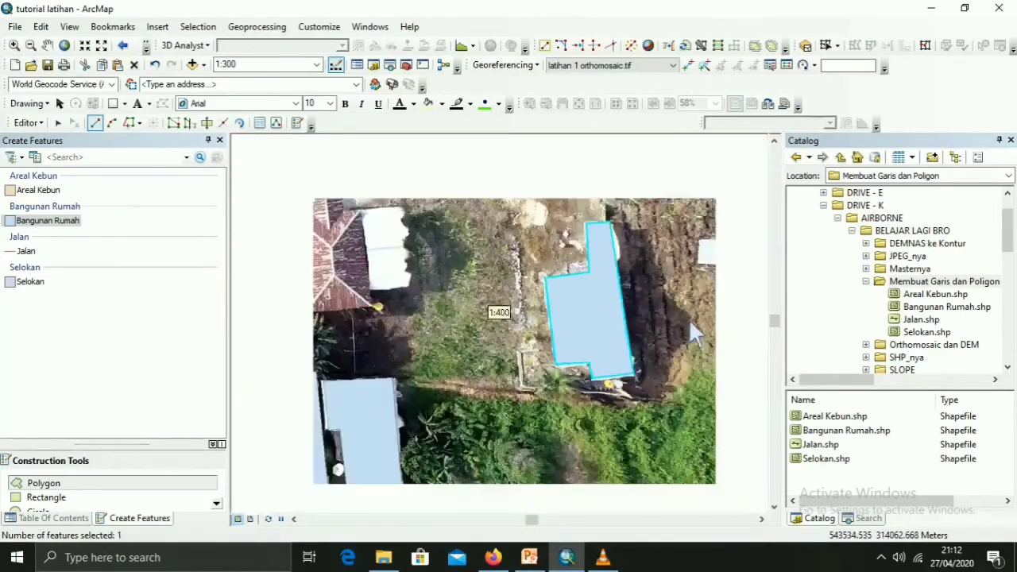
click(698, 240)
click(698, 267)
click(742, 266)
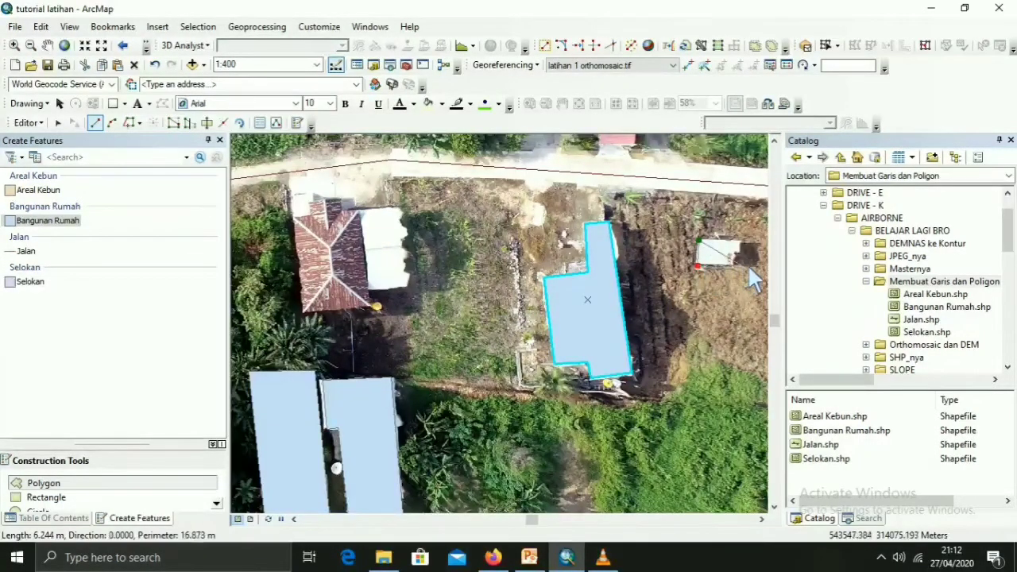
double_click(743, 242)
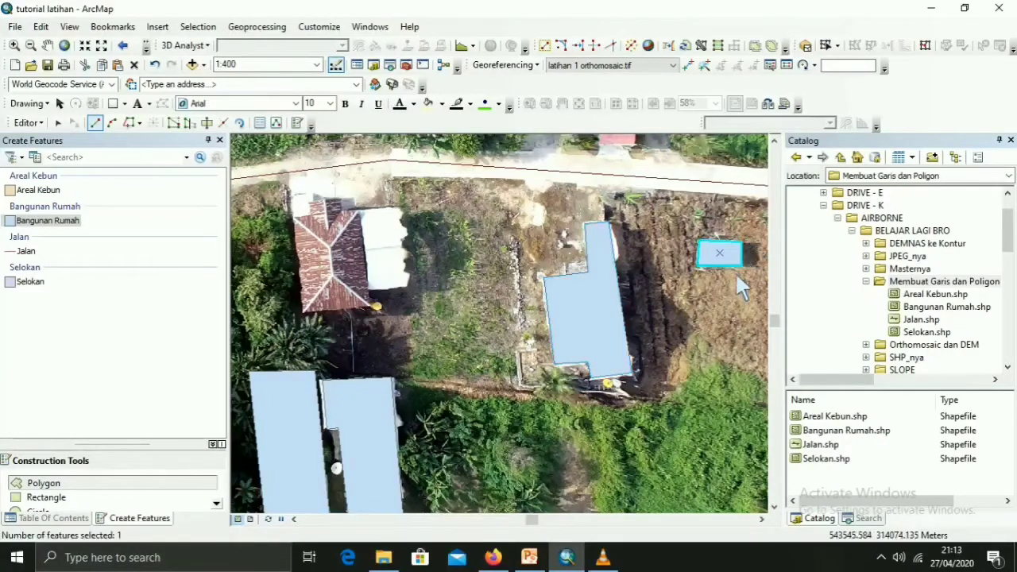
Step: Trace one Bangunan Rumah polygon around the rusty hip-roofed house and its white annex south of the northern road, following every roof offset
click(304, 314)
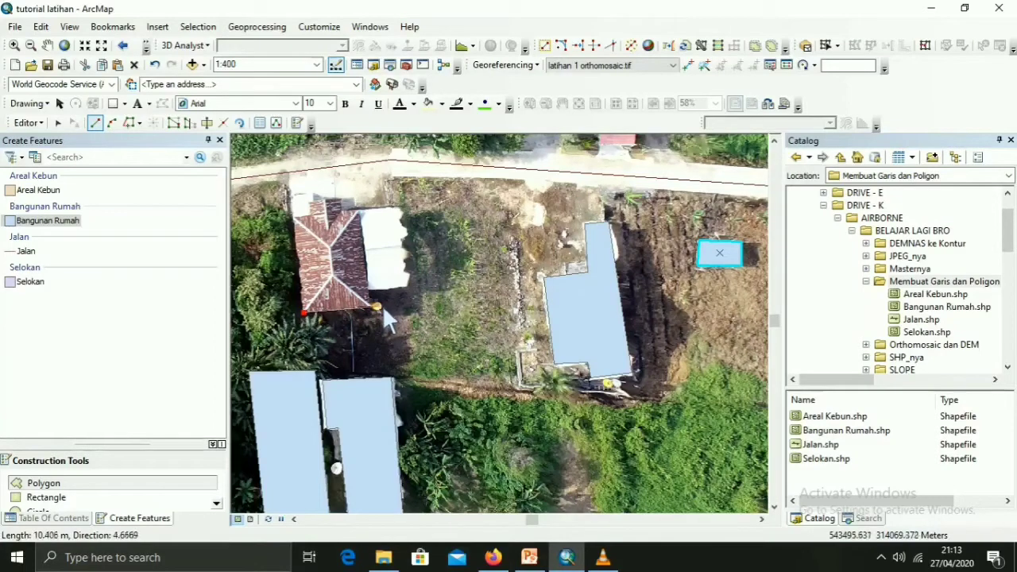
click(375, 307)
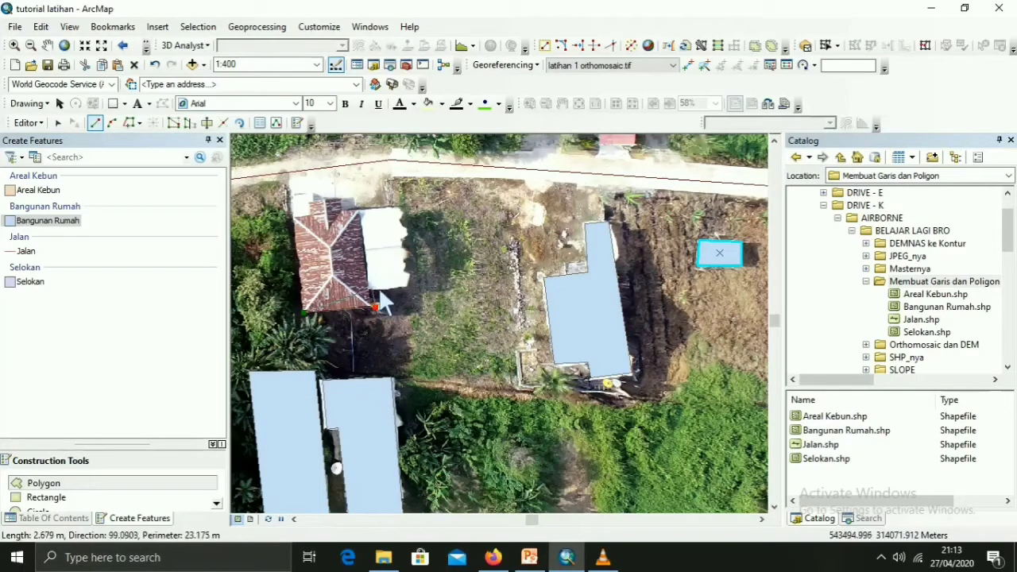
click(372, 289)
click(409, 285)
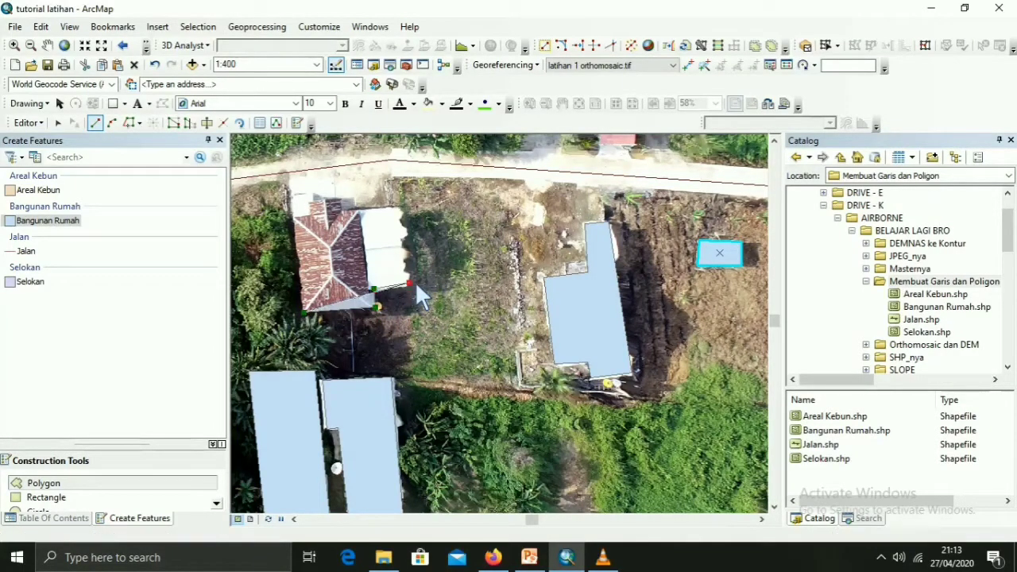
click(401, 208)
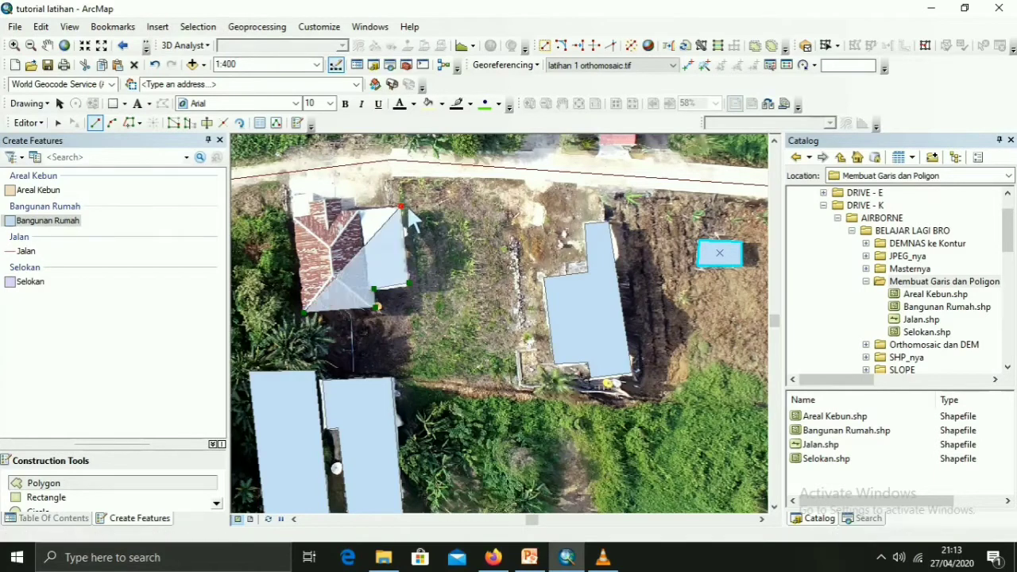
click(343, 213)
click(343, 199)
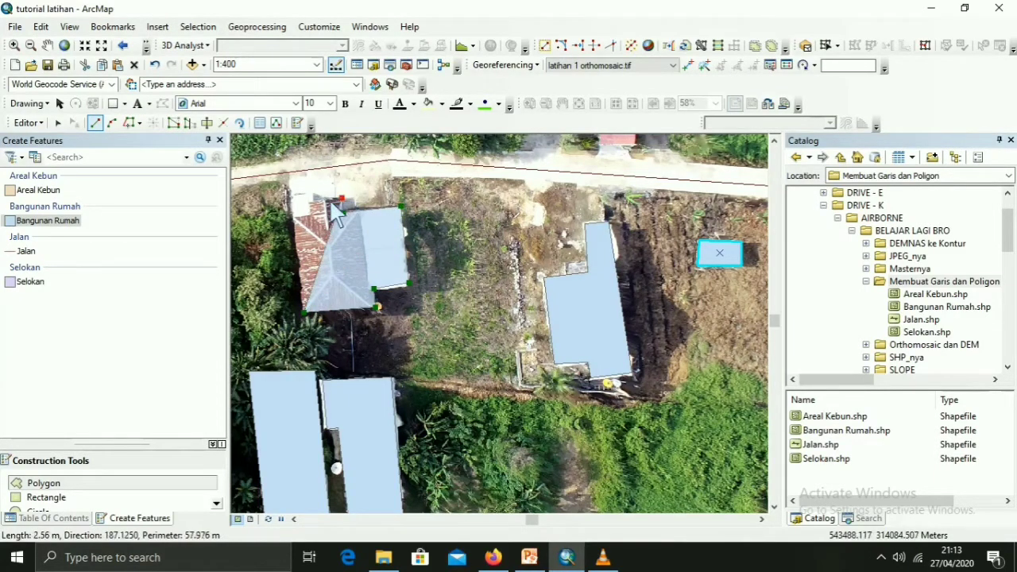
click(307, 202)
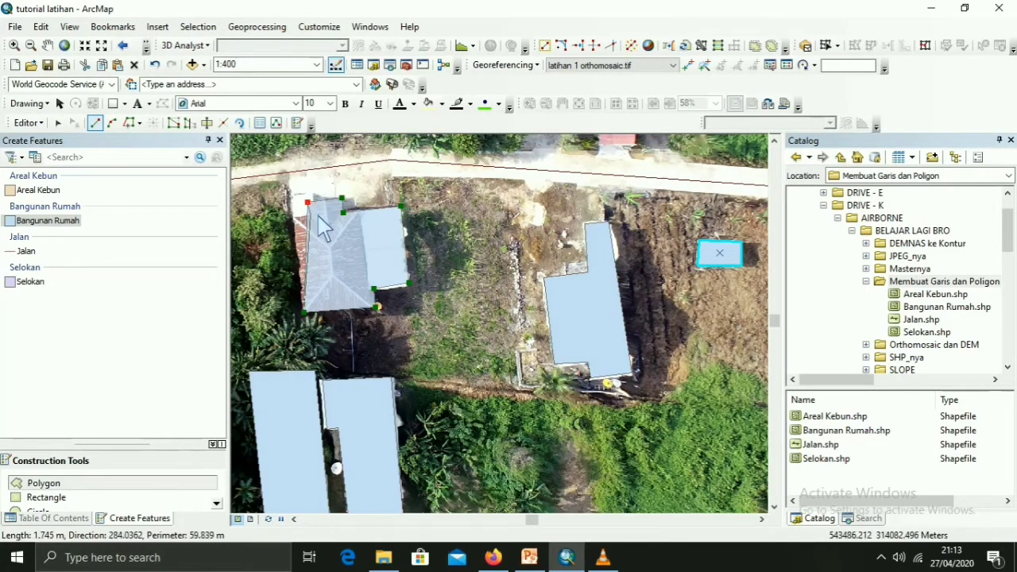
click(294, 216)
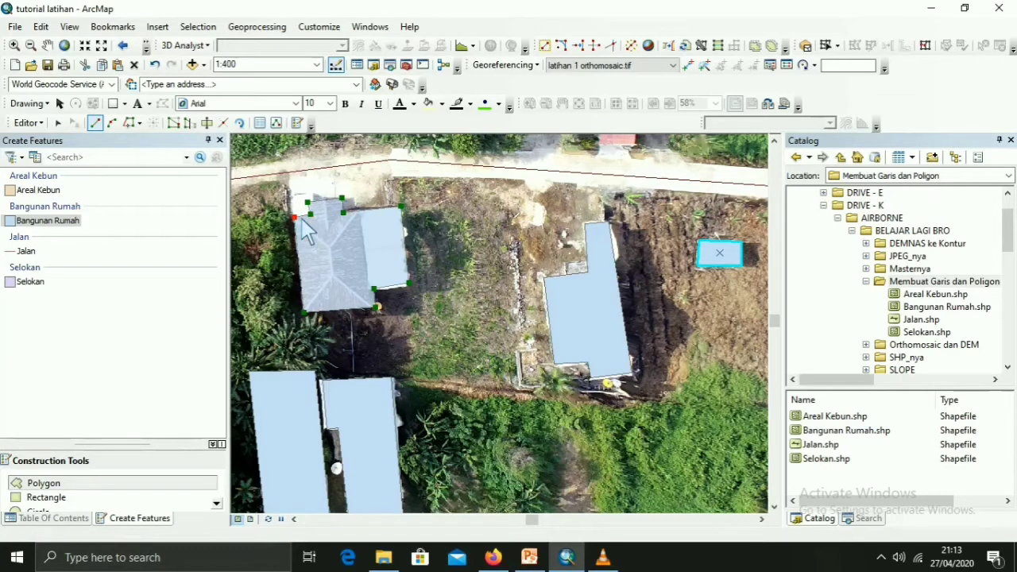
double_click(310, 229)
scroll(355, 270, down, 1)
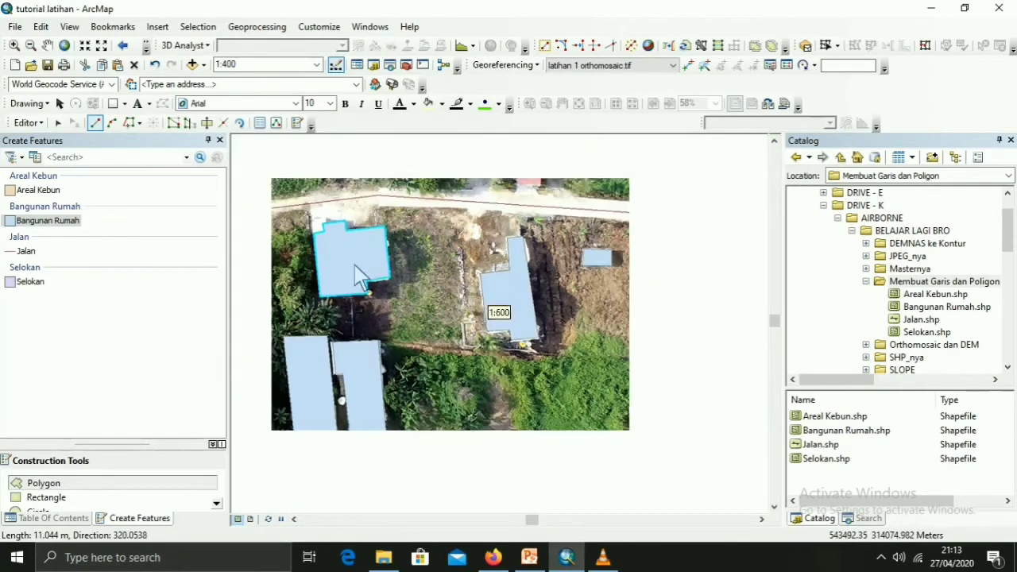
right_click(318, 232)
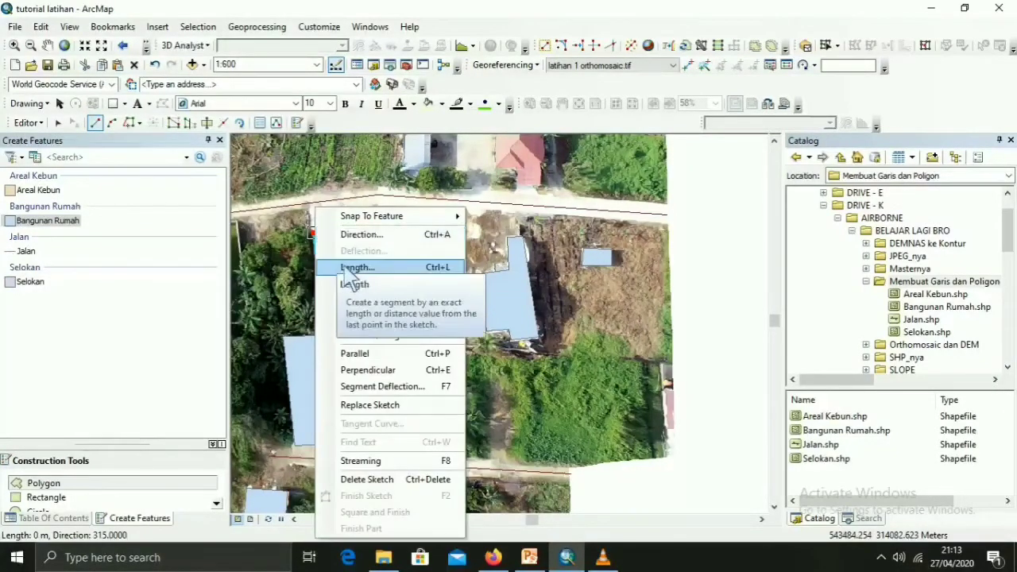
double_click(307, 238)
scroll(318, 240, up, 2)
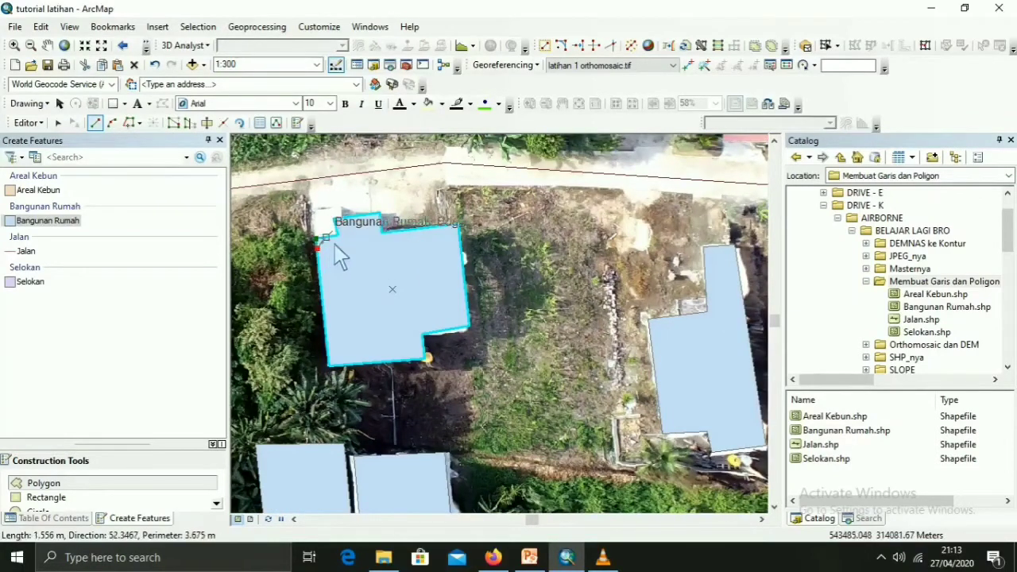
right_click(328, 255)
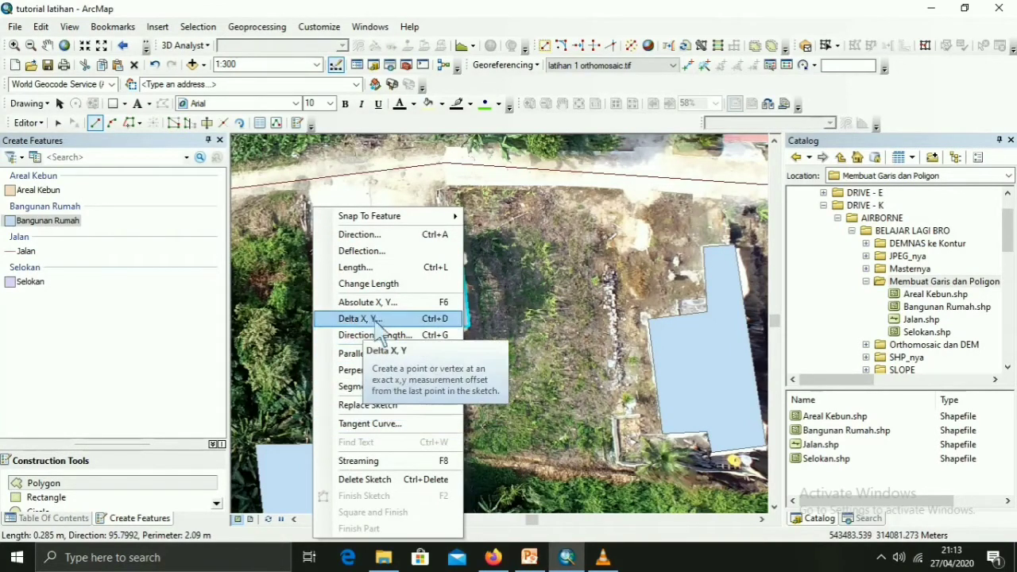
click(305, 262)
double_click(305, 261)
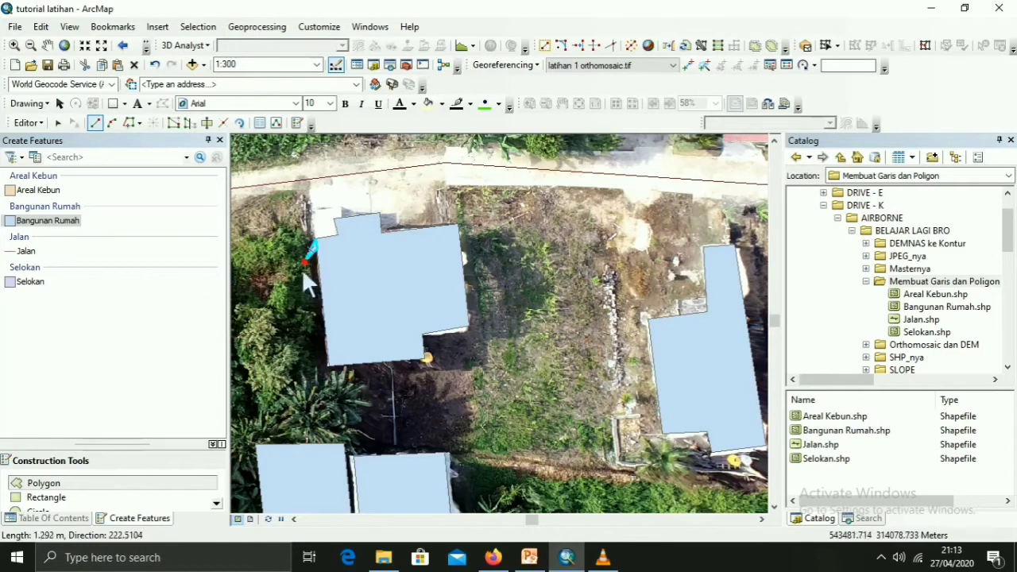
double_click(292, 247)
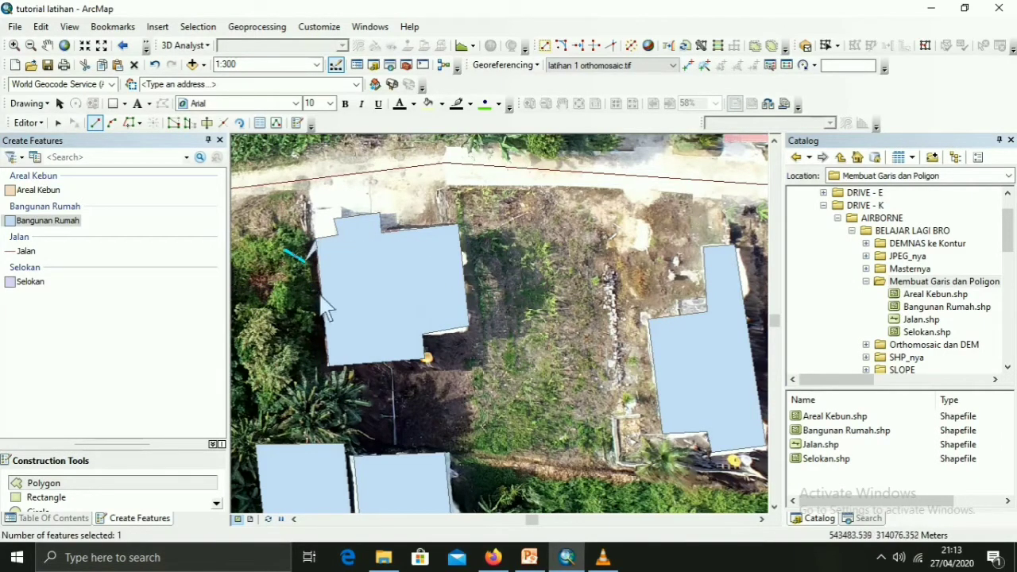
click(318, 250)
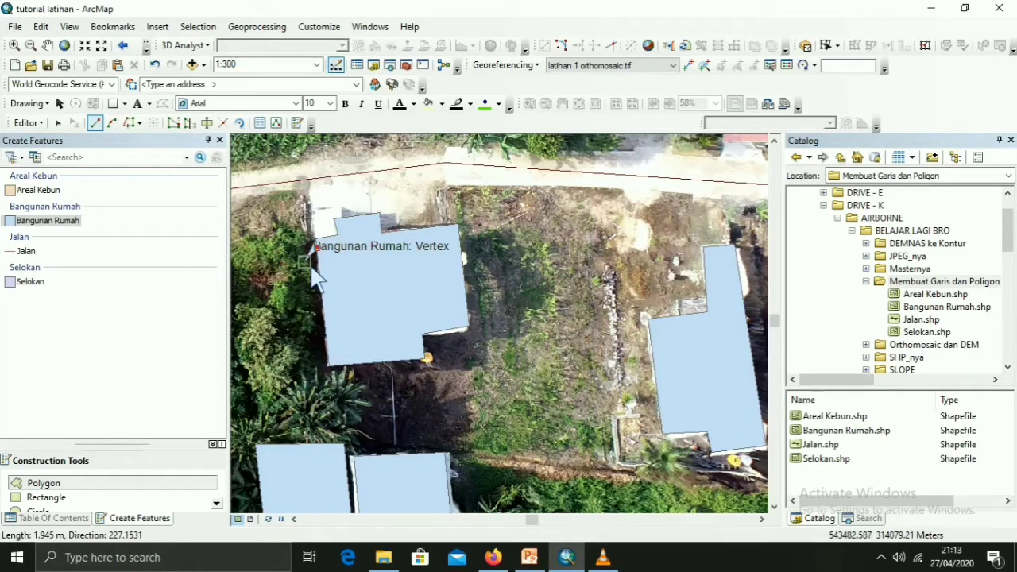
click(59, 103)
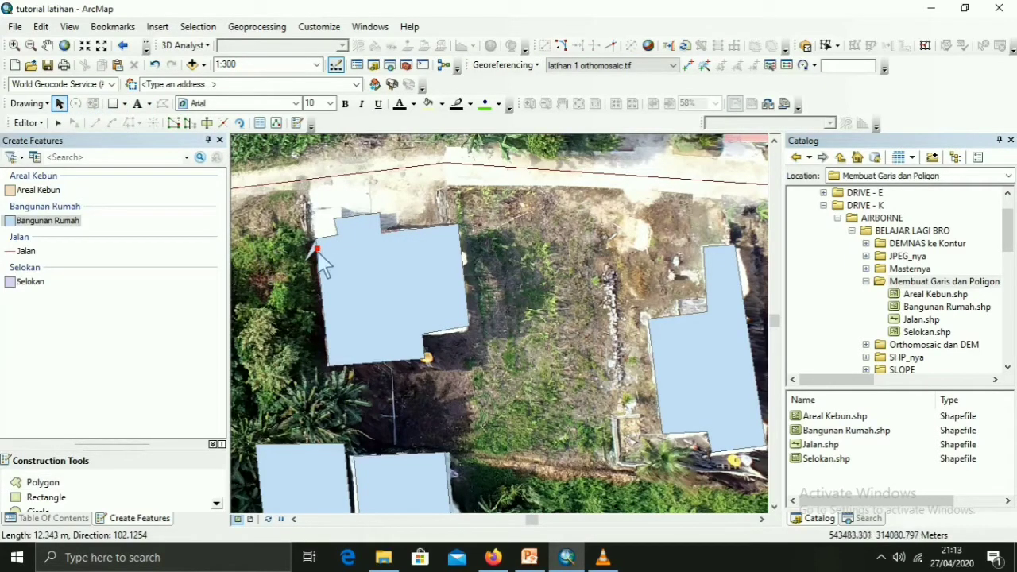
Step: Delete the stray sliver polygon with FID 10 from the Bangunan Rumah attribute table
click(55, 518)
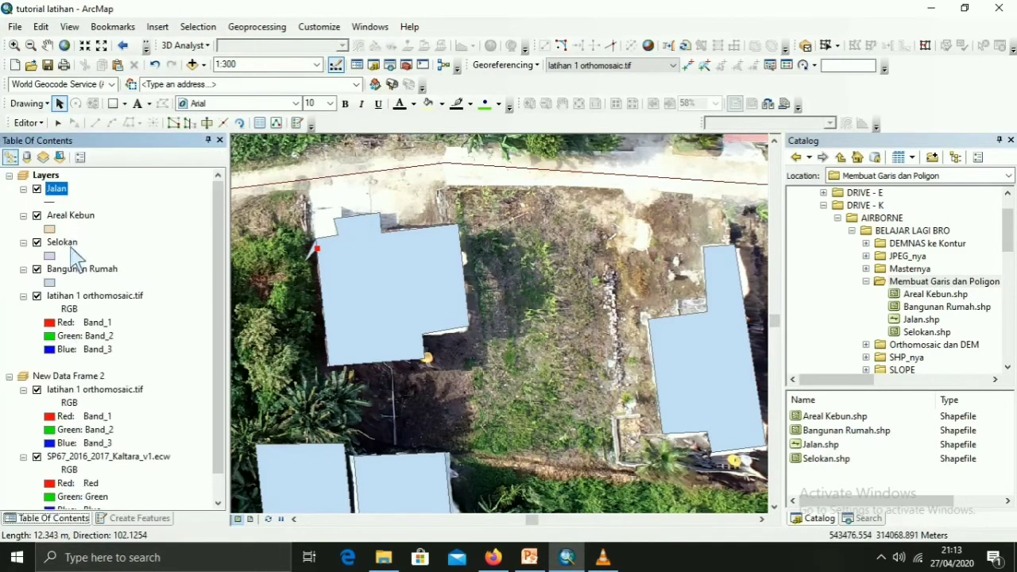
click(82, 272)
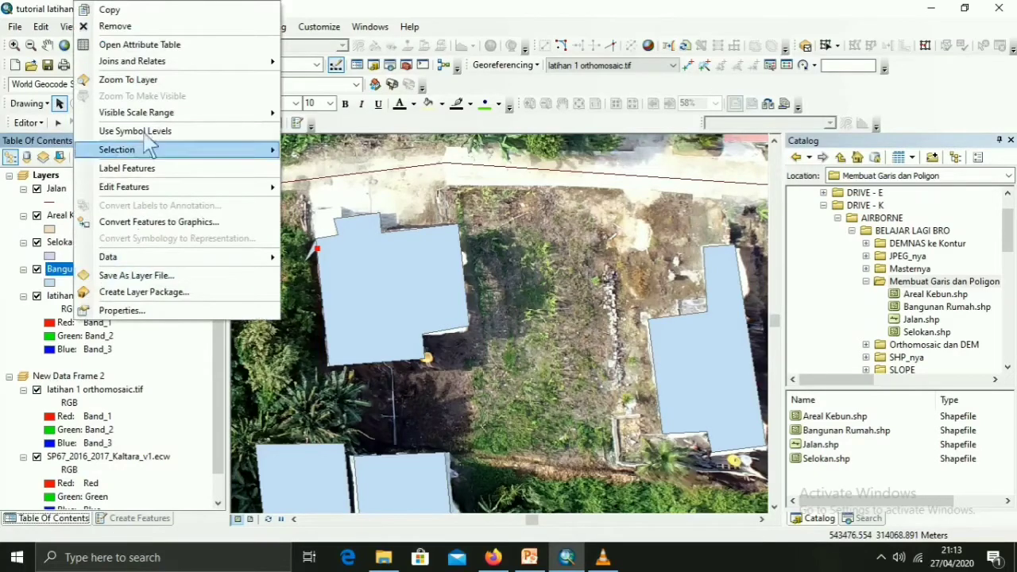
click(155, 48)
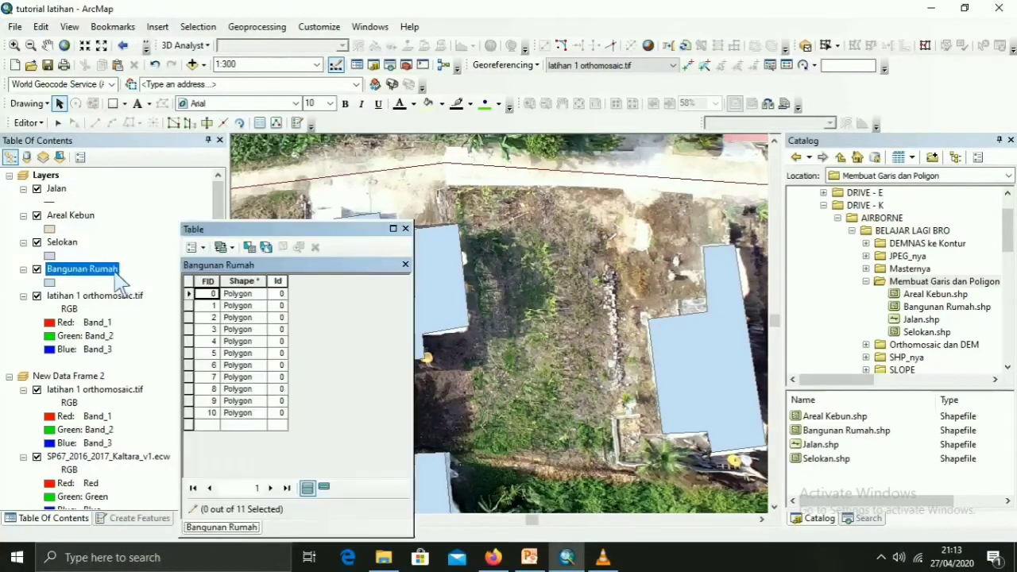
click(190, 414)
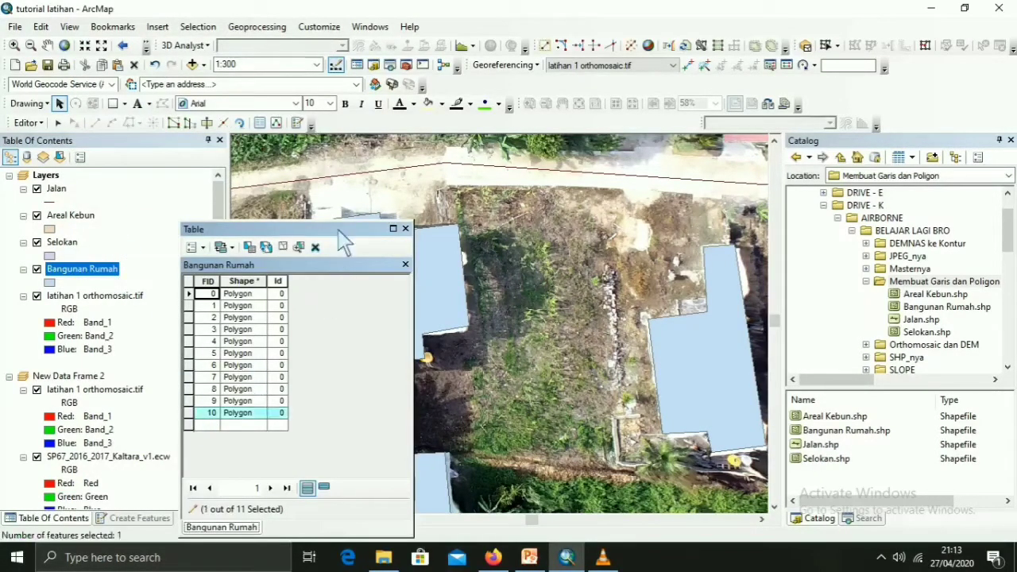
drag(152, 238, 166, 236)
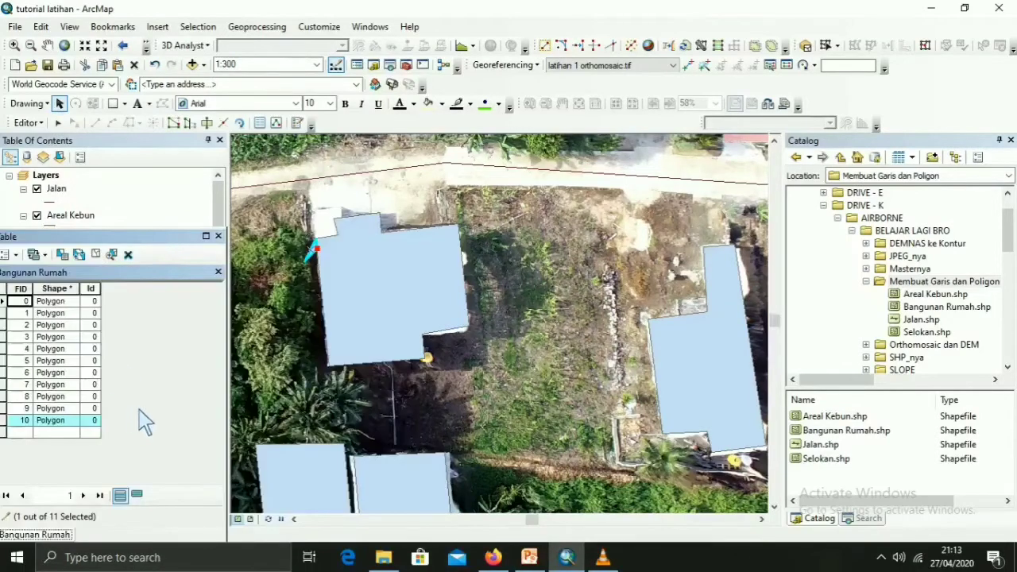
key(Delete)
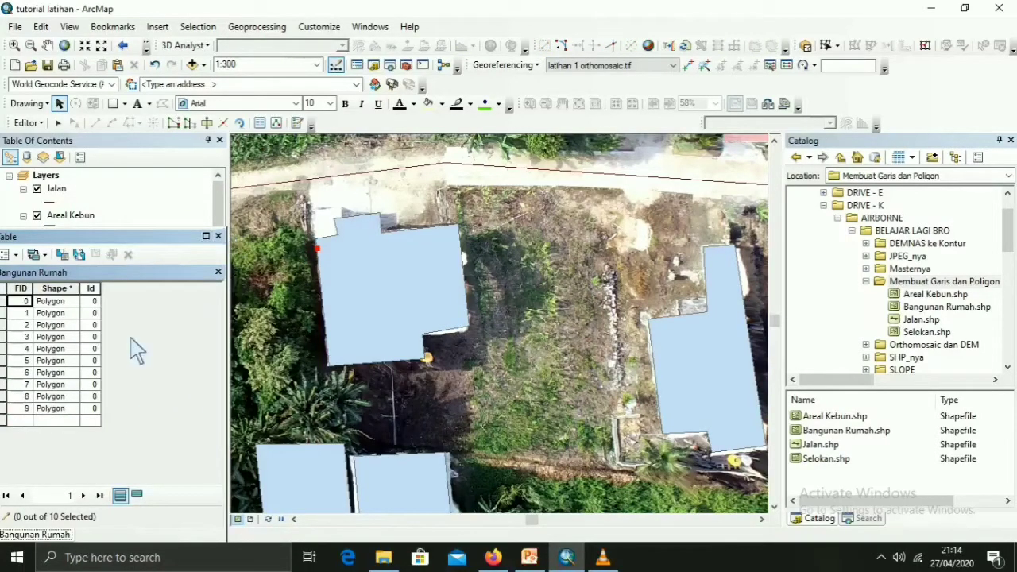
Step: Check which polygons the last two Bangunan Rumah records belong to by selecting them, and close the attribute table
click(14, 410)
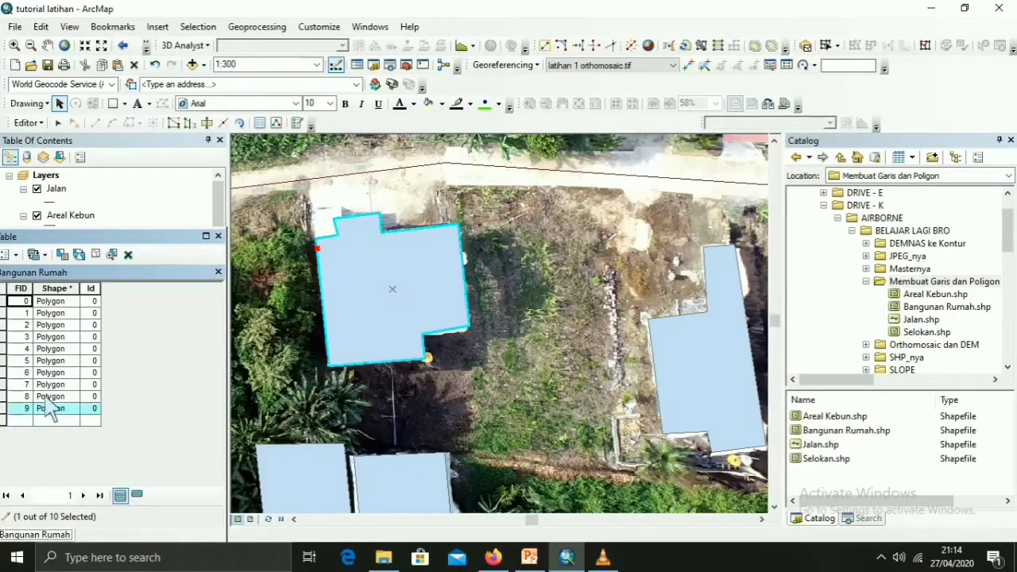
click(10, 396)
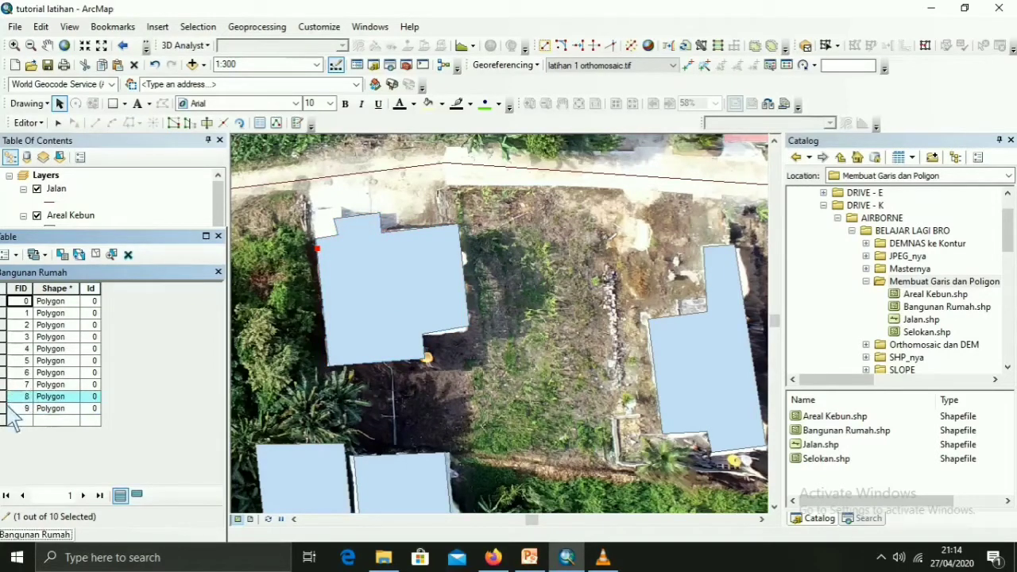
click(10, 410)
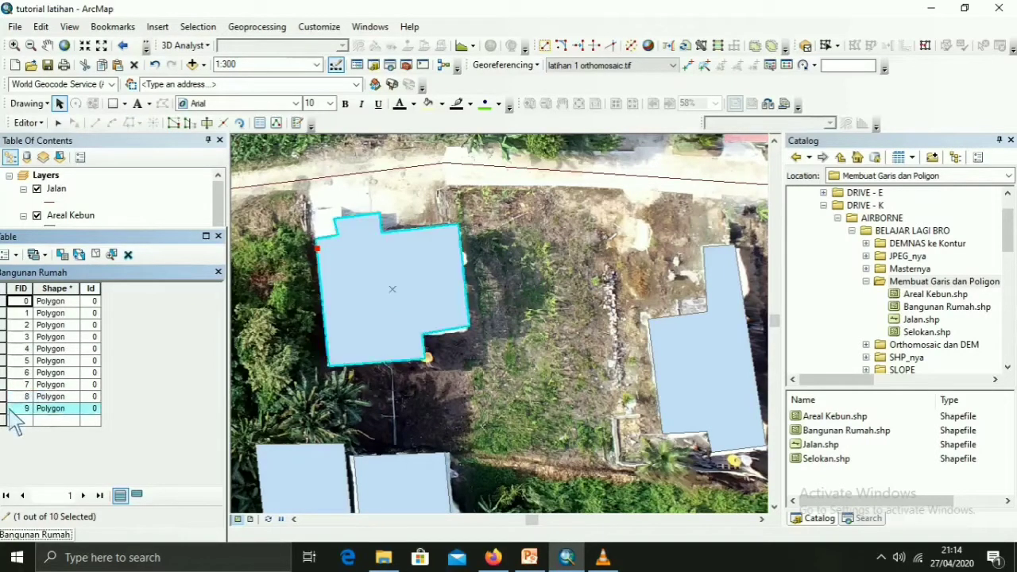
click(218, 236)
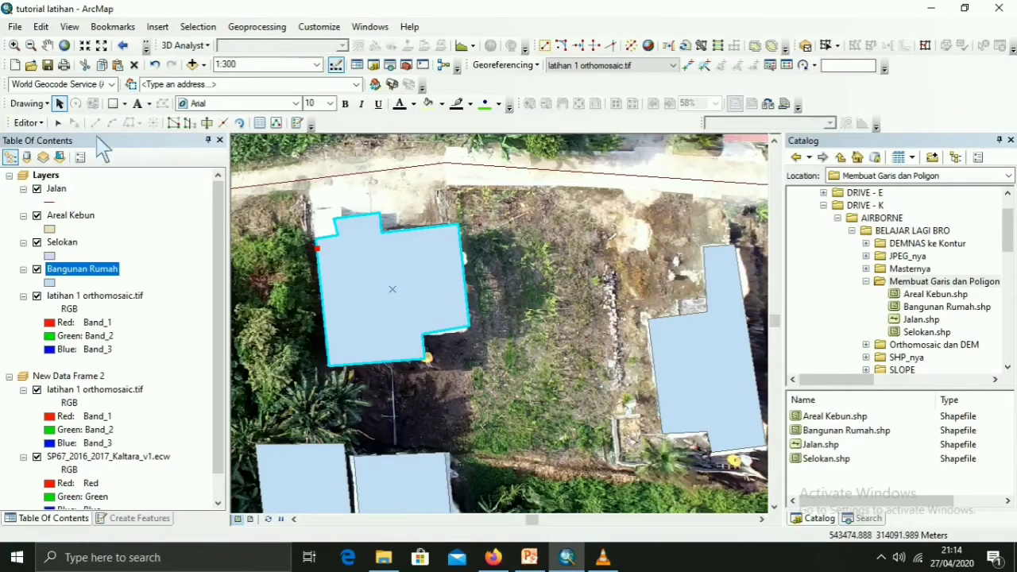
Step: Sketch a small triangular Bangunan Rumah test polygon on the vegetation west of the hip-roofed house's north-west corner
click(135, 518)
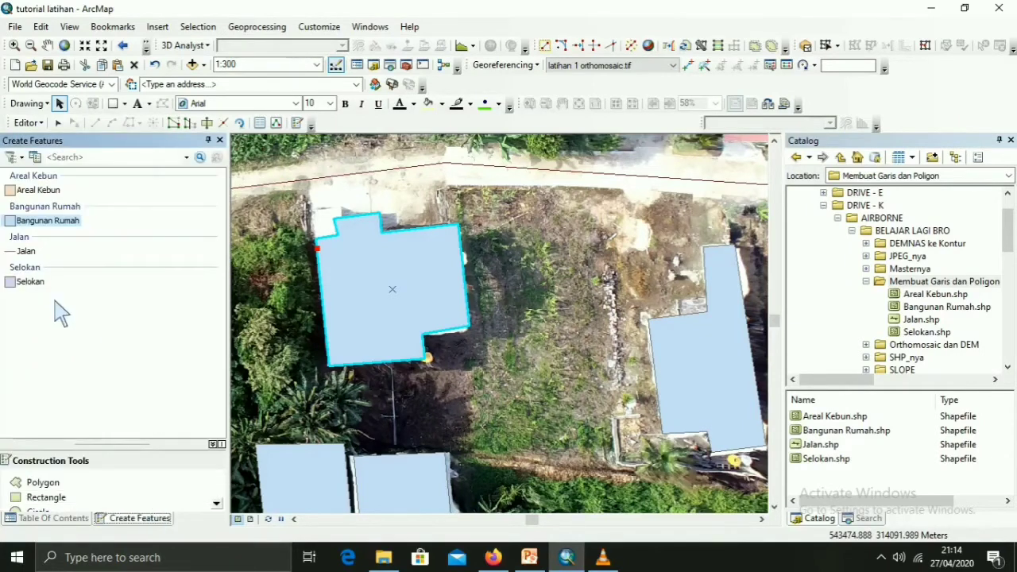
click(49, 221)
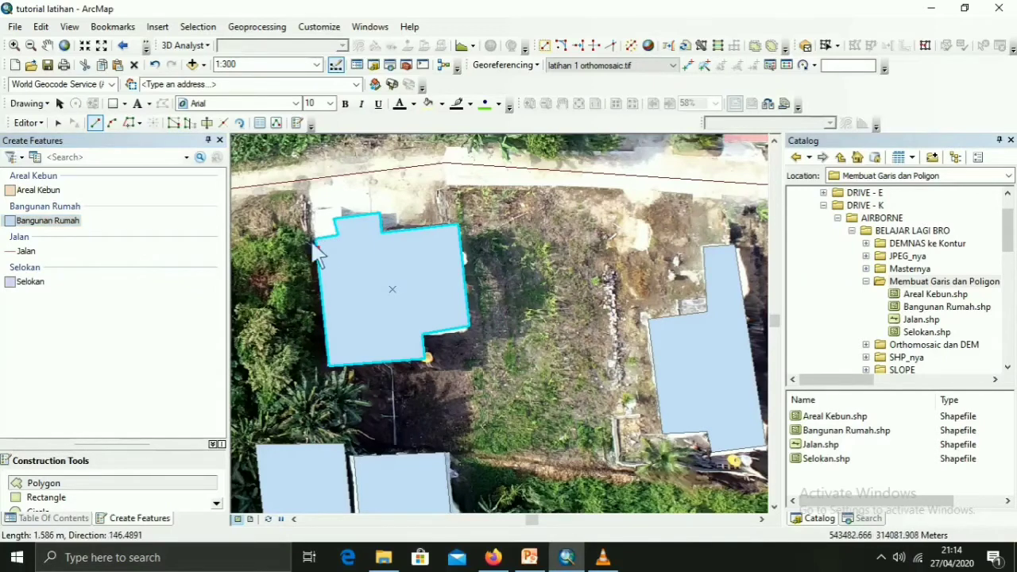
click(58, 122)
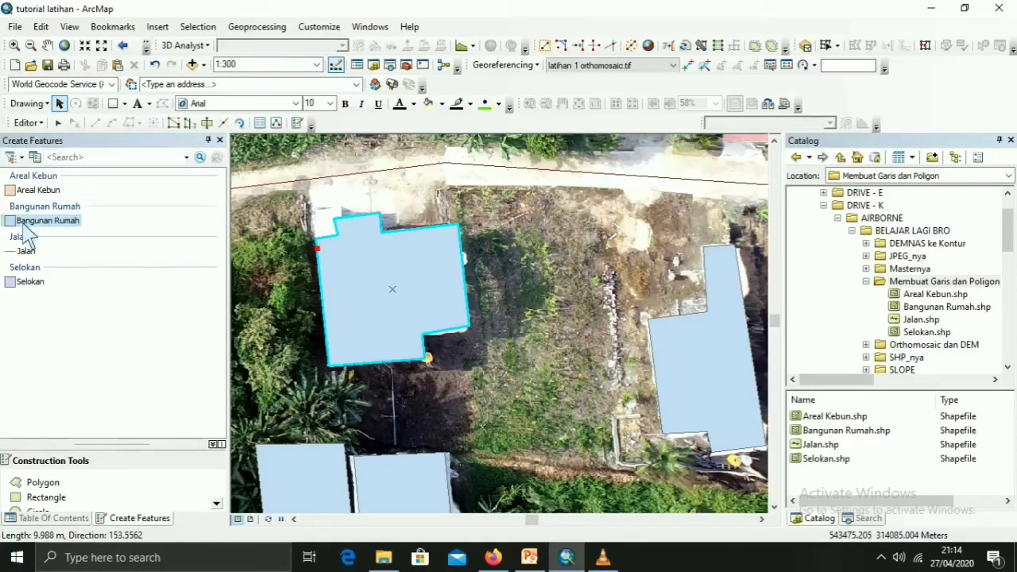
click(47, 221)
click(296, 217)
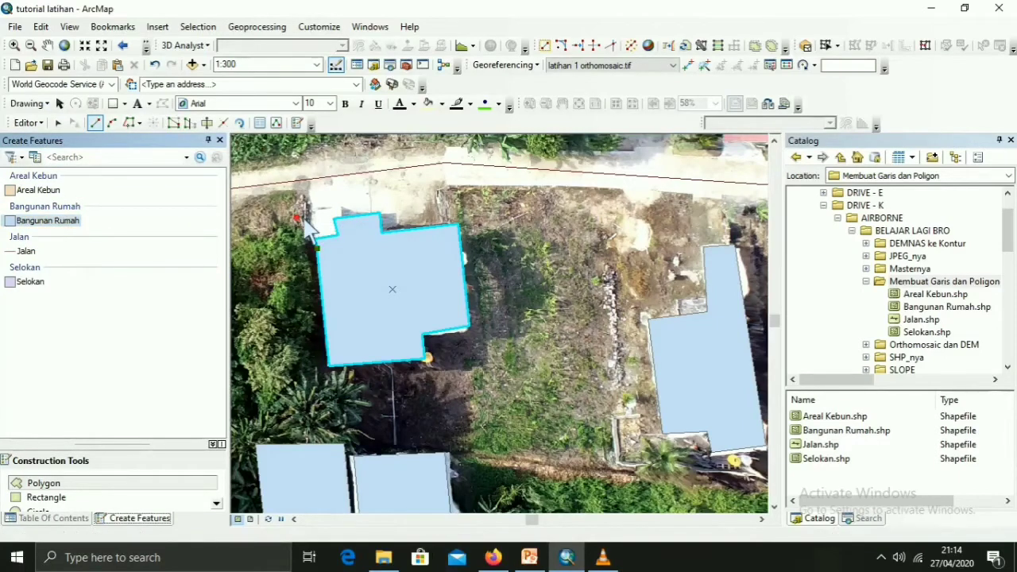
click(266, 275)
double_click(273, 273)
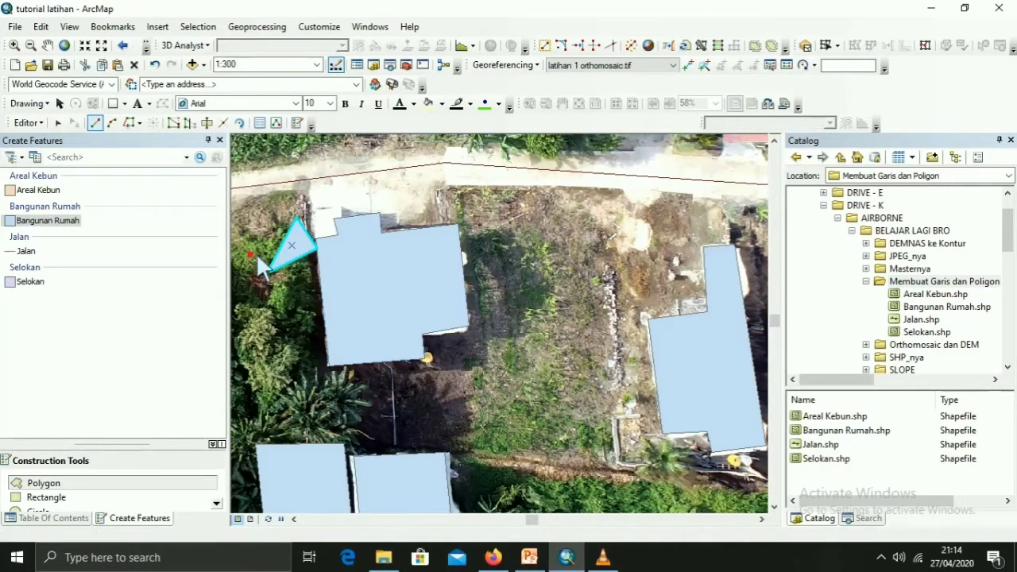
Step: Sketch a second small test polygon just west of the triangle and delete it
click(271, 230)
double_click(275, 262)
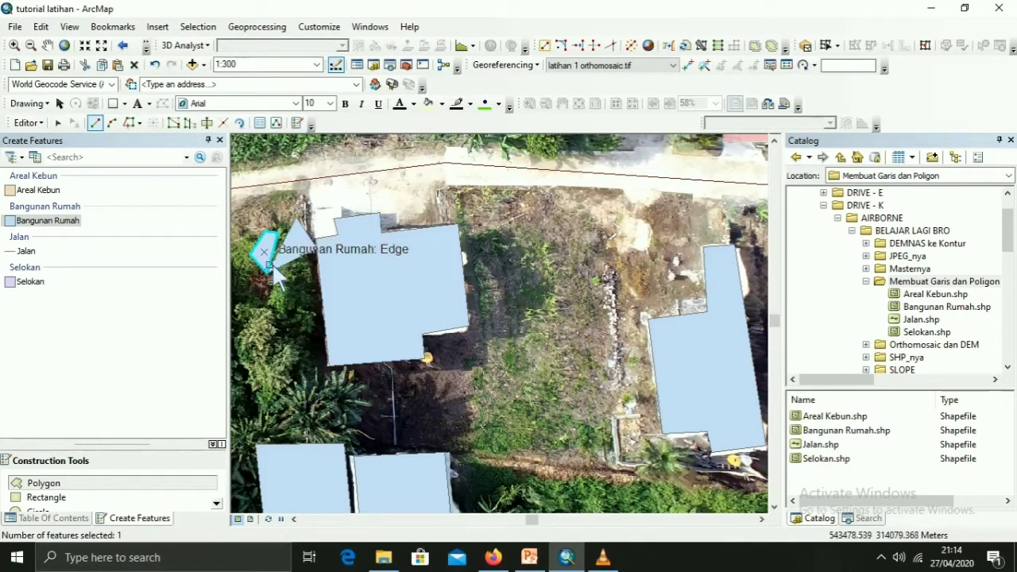
key(Delete)
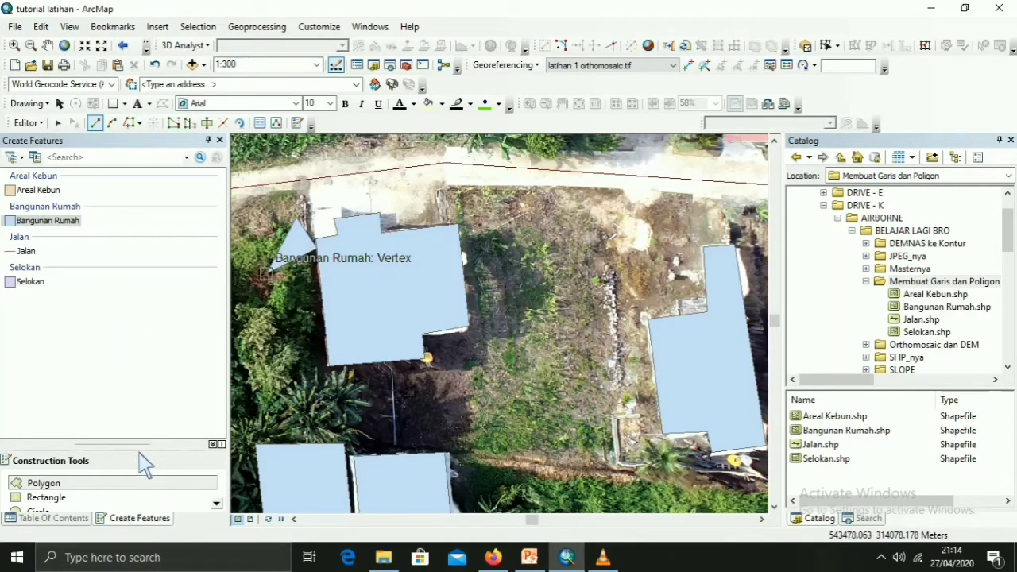
Step: Delete the triangular test polygon's record, FID 12, from the Bangunan Rumah attribute table and close the table
click(50, 518)
right_click(94, 276)
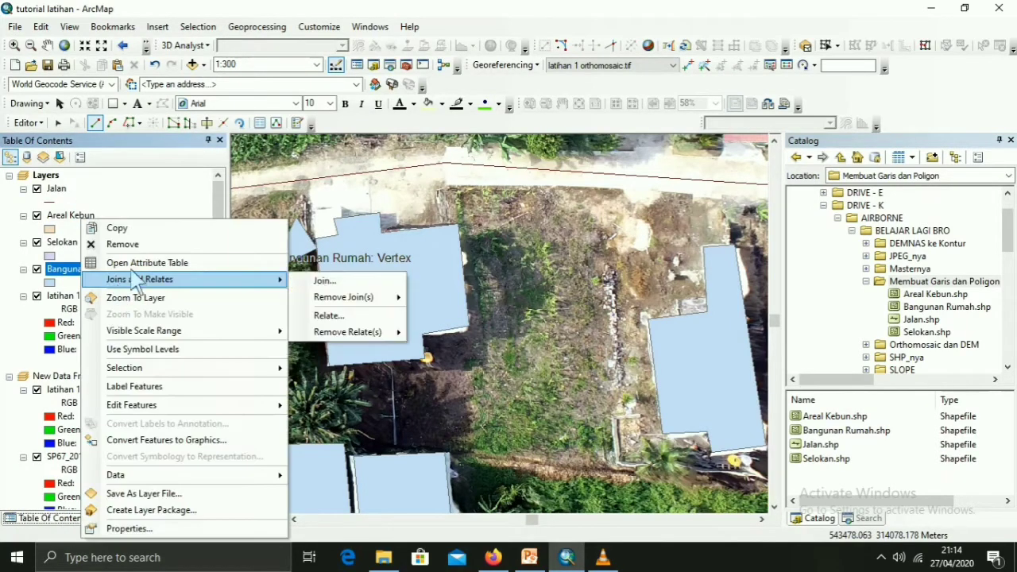
click(136, 261)
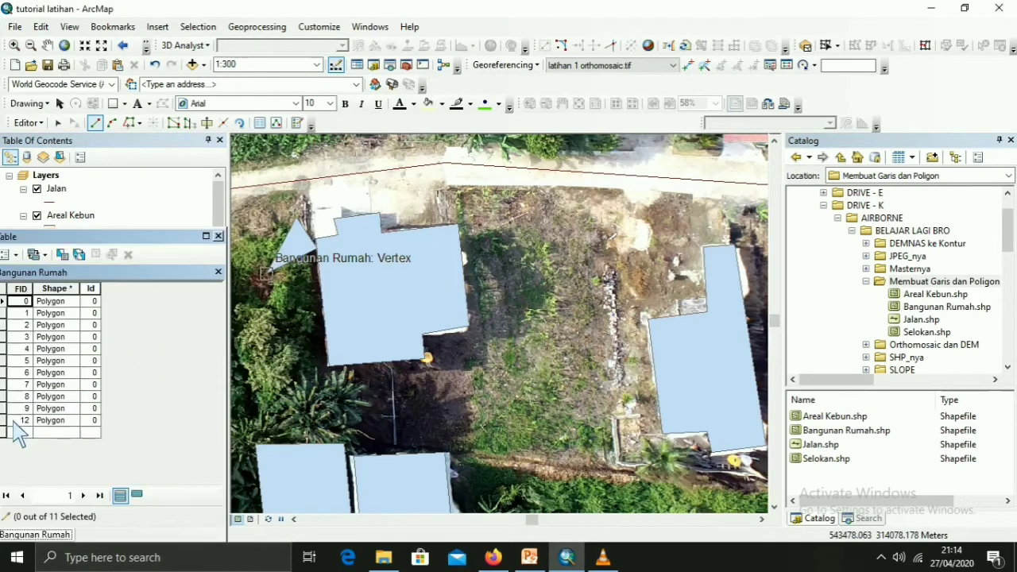
click(11, 421)
key(Delete)
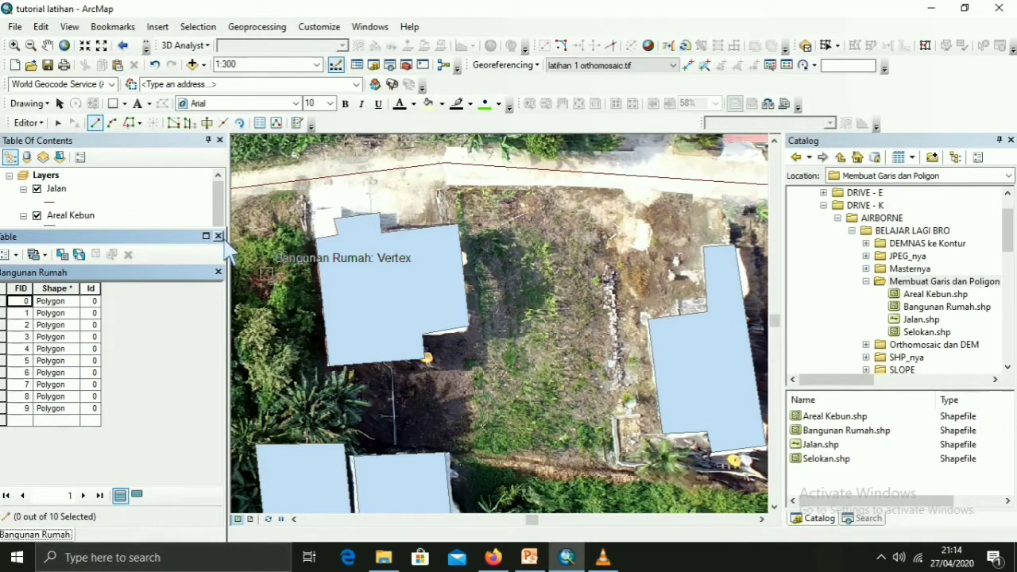
click(219, 237)
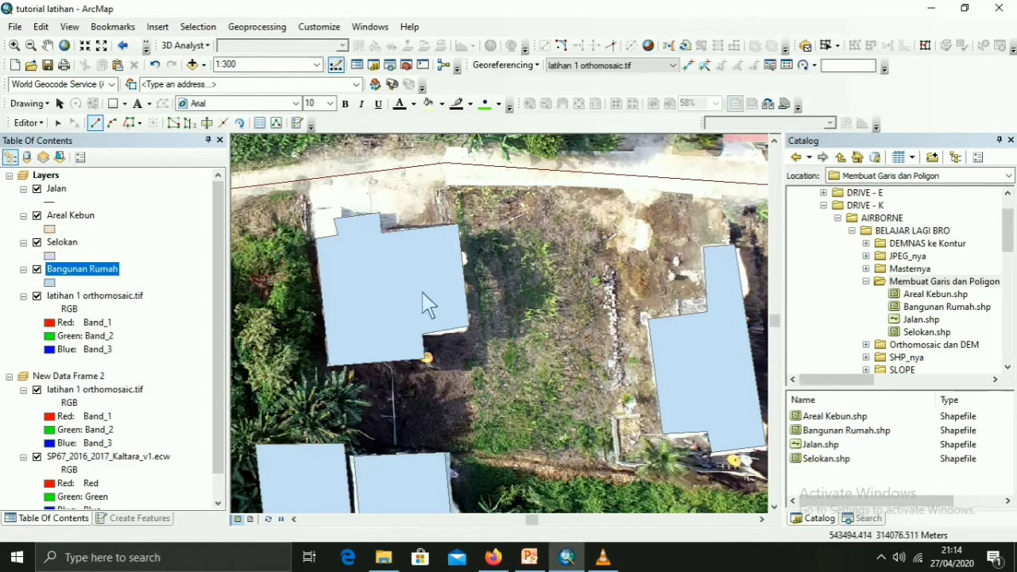
Step: Trace a four-cornered Bangunan Rumah polygon, about 5 by 14 m, around the narrow white-roofed building west of the maroon-roofed house's yard
scroll(427, 304, up, 4)
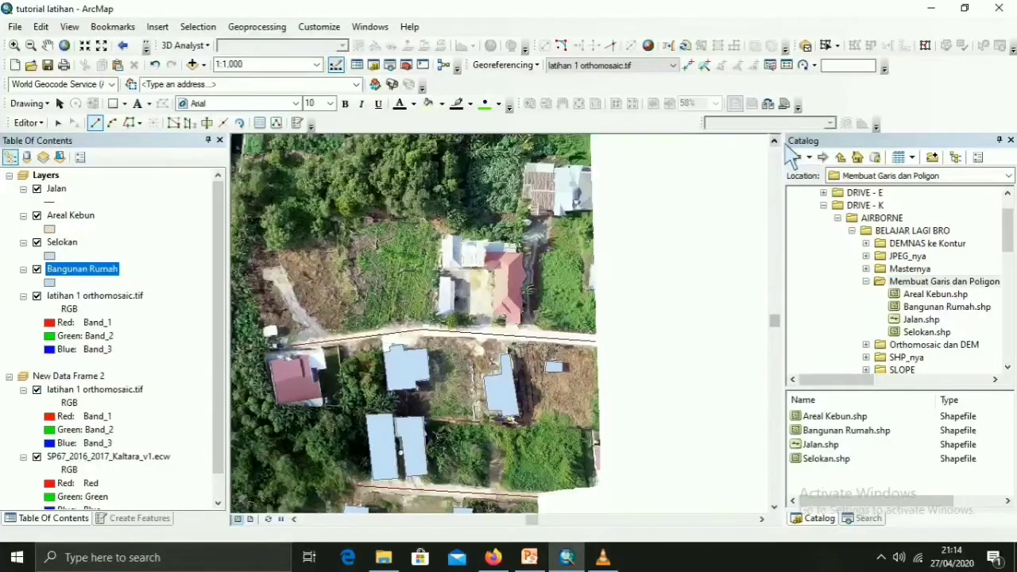
scroll(440, 354, down, 4)
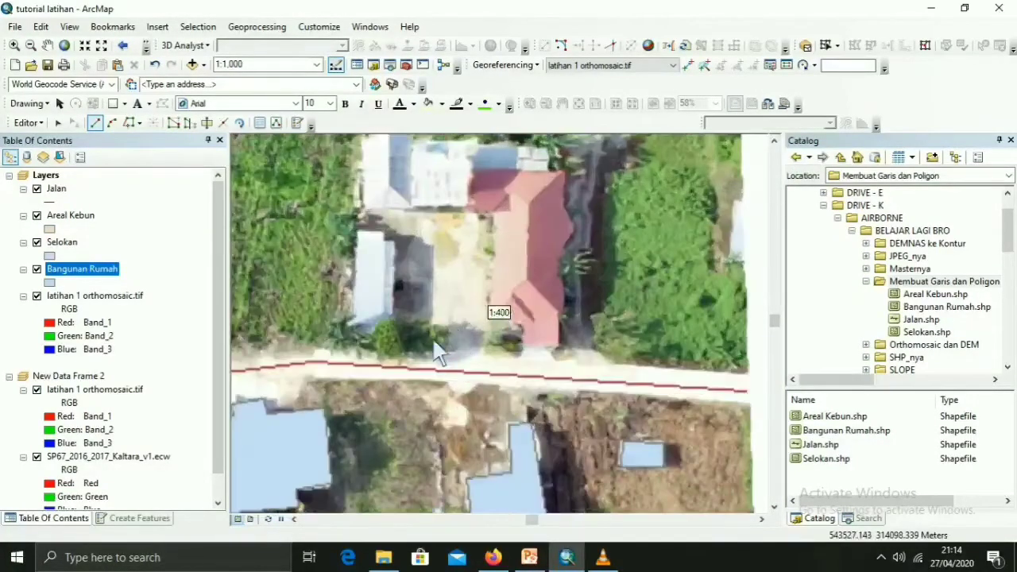
click(357, 331)
click(355, 228)
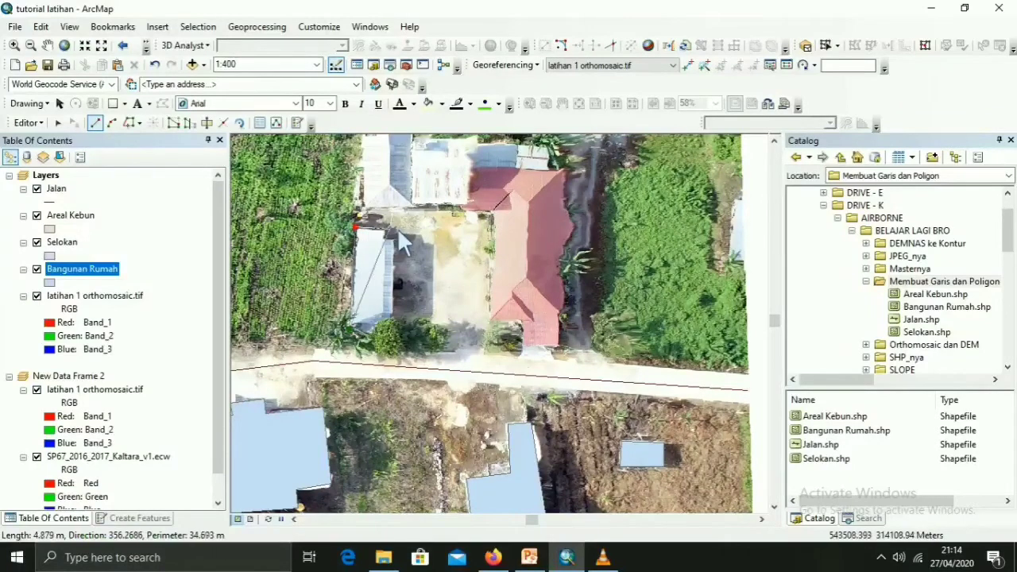
click(392, 230)
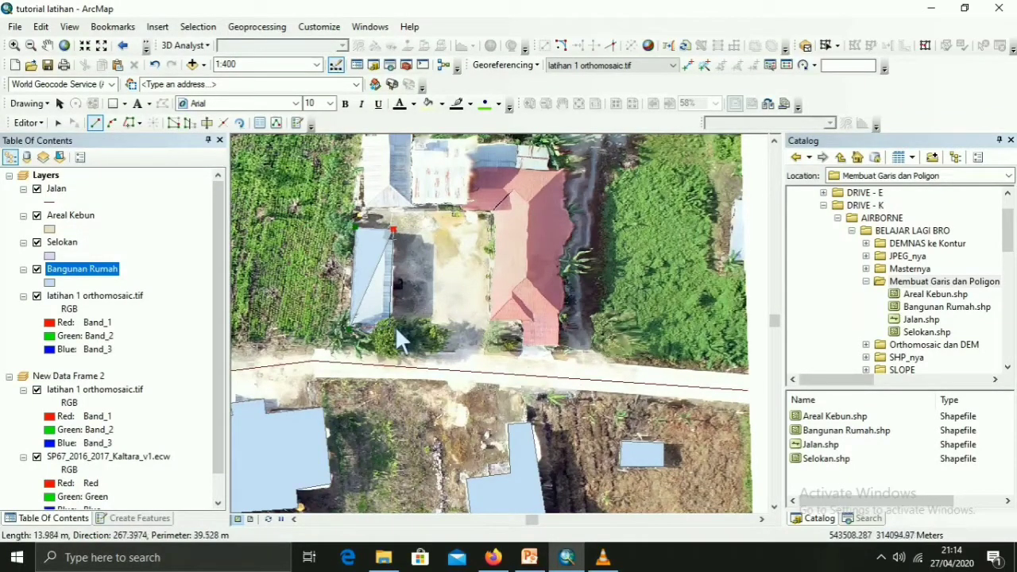
double_click(394, 325)
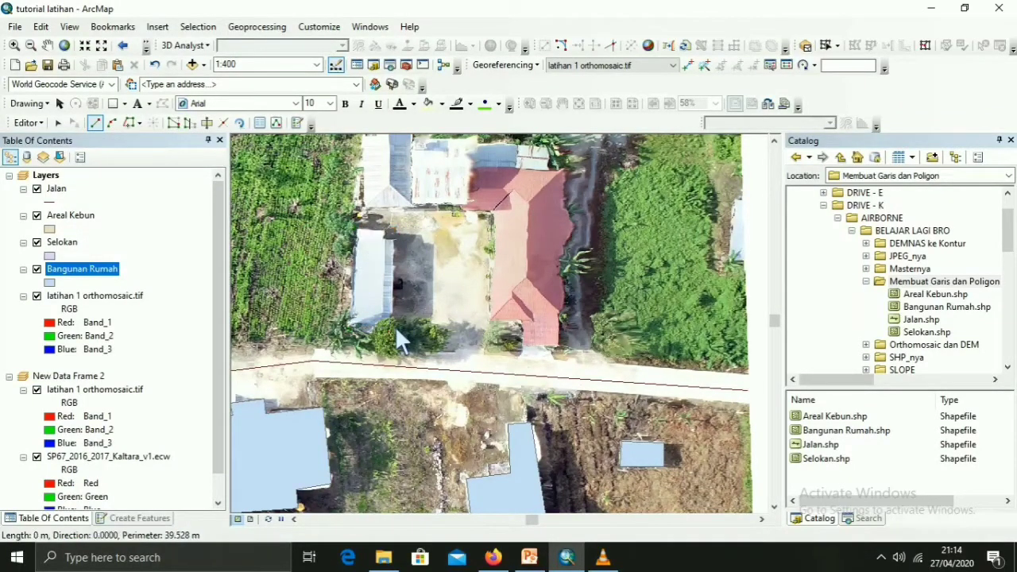
Step: Trace an L-shaped Bangunan Rumah polygon around the maroon-roofed house and the adjoining white-roofed wing along its northern side
click(491, 320)
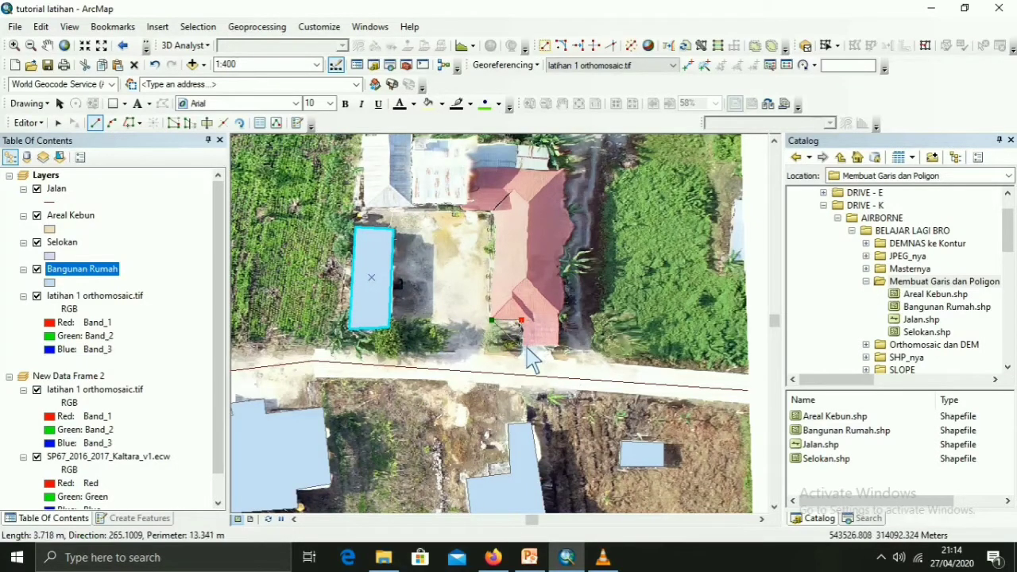
click(523, 346)
click(560, 347)
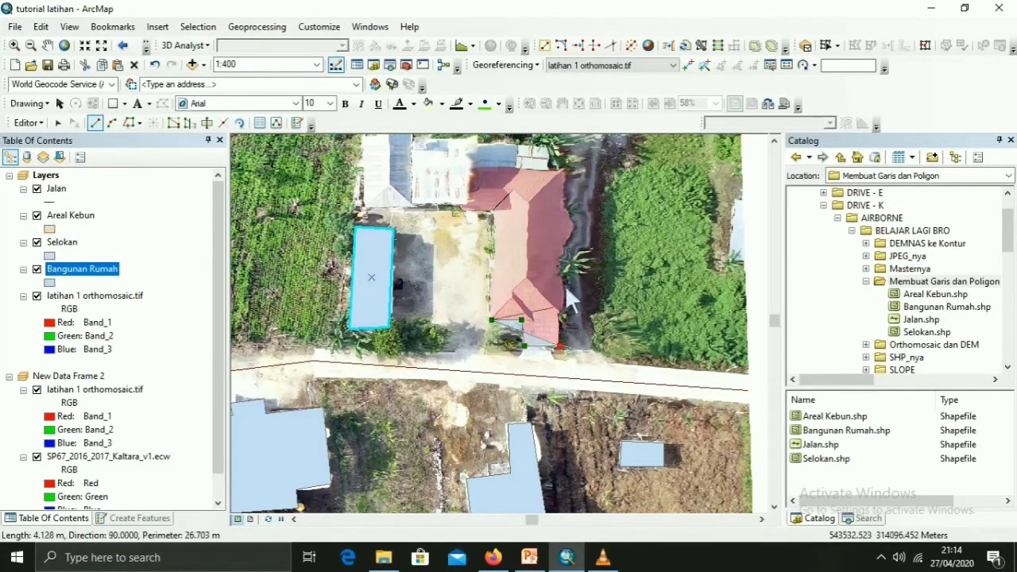
click(569, 170)
click(774, 140)
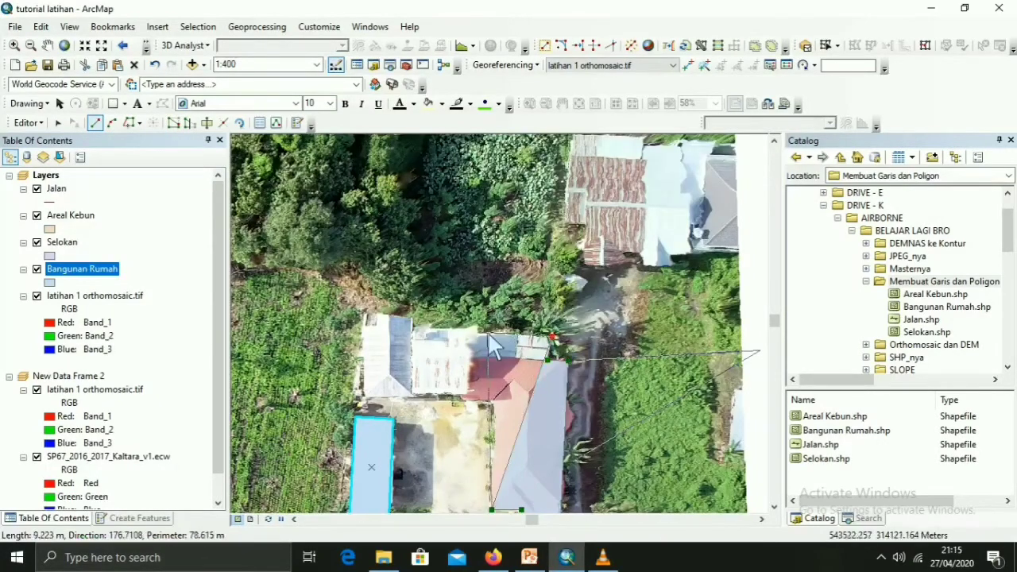
click(412, 329)
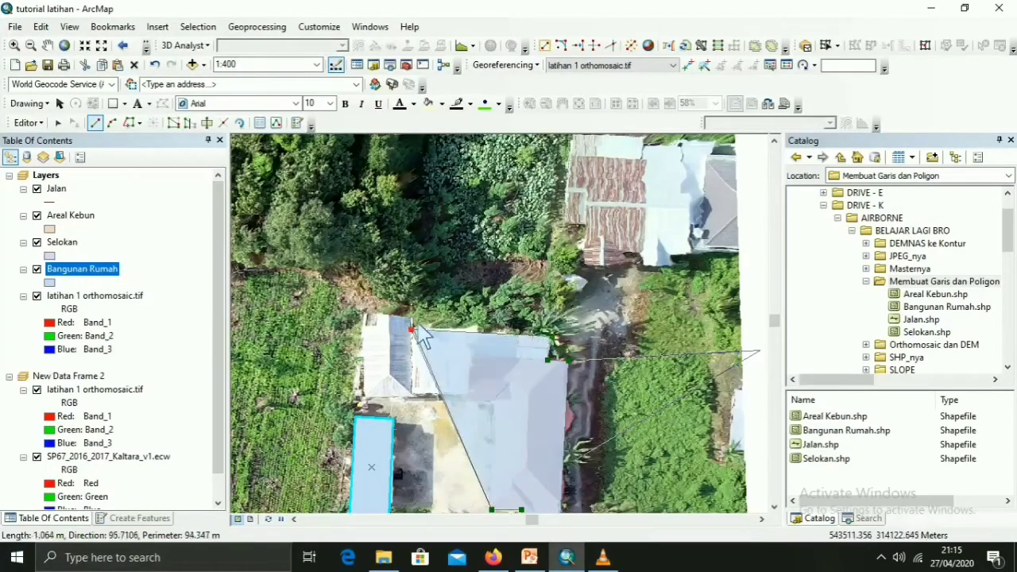
click(409, 318)
click(362, 317)
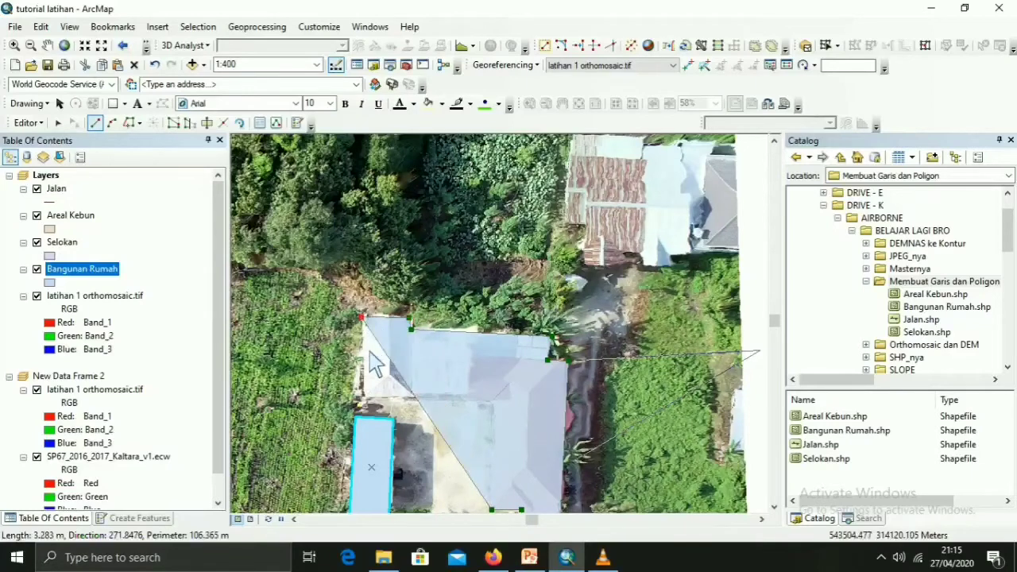
click(364, 394)
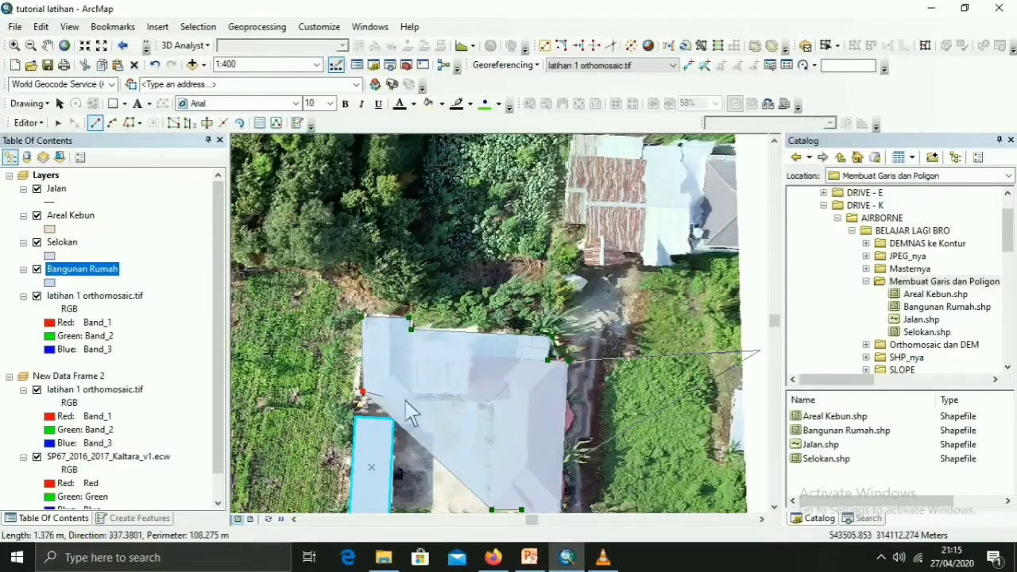
double_click(497, 398)
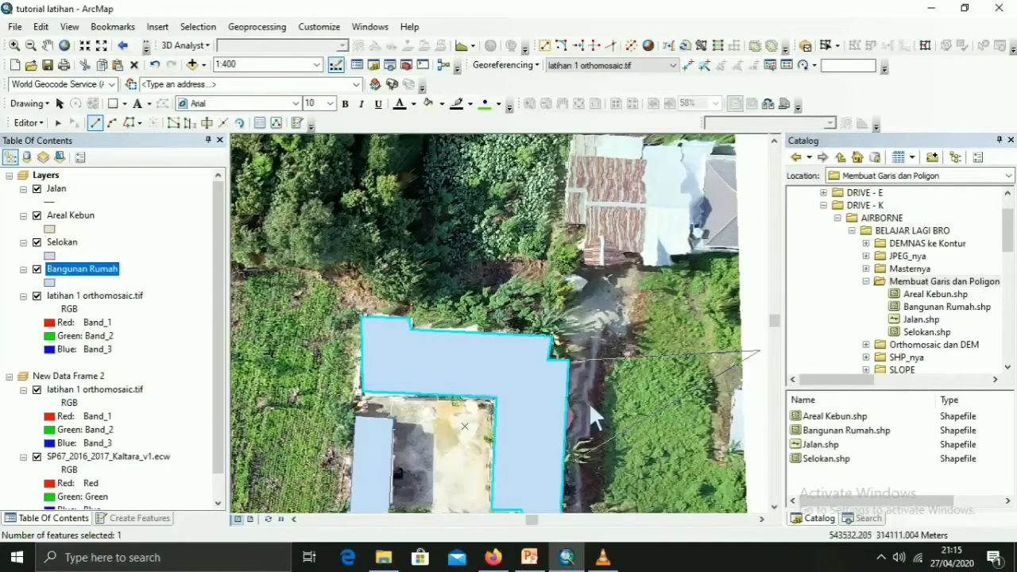
Step: Trace a Bangunan Rumah polygon around the rusty, white and grey-roofed building at the orthomosaic's eastern edge, north of the maroon-roofed house
scroll(565, 379, down, 1)
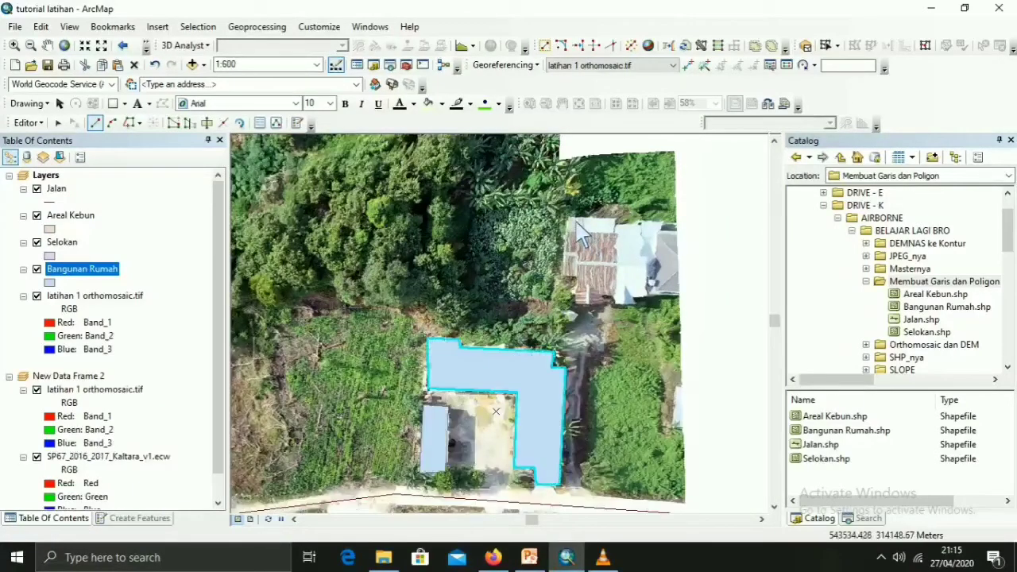
click(574, 276)
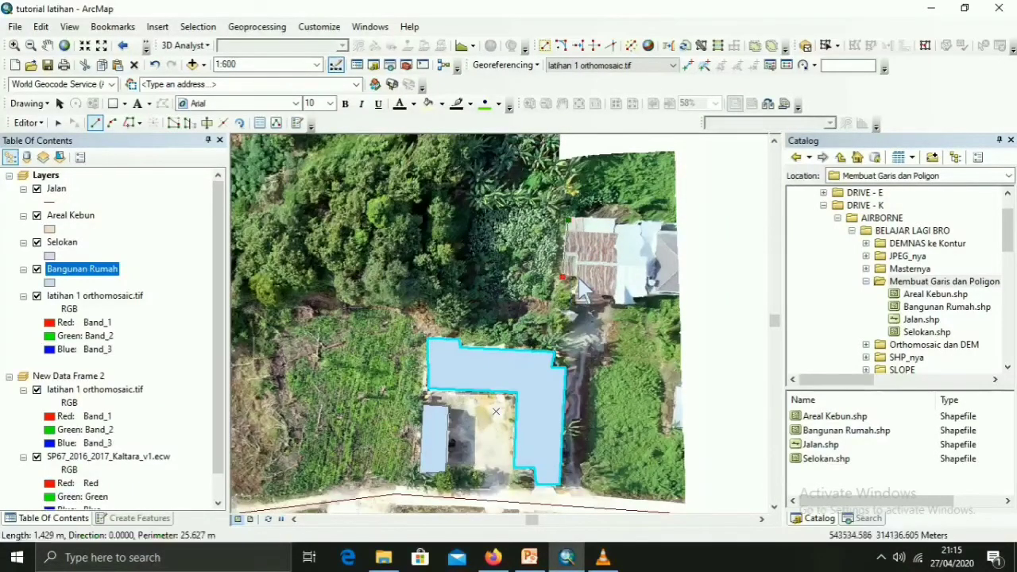
click(577, 300)
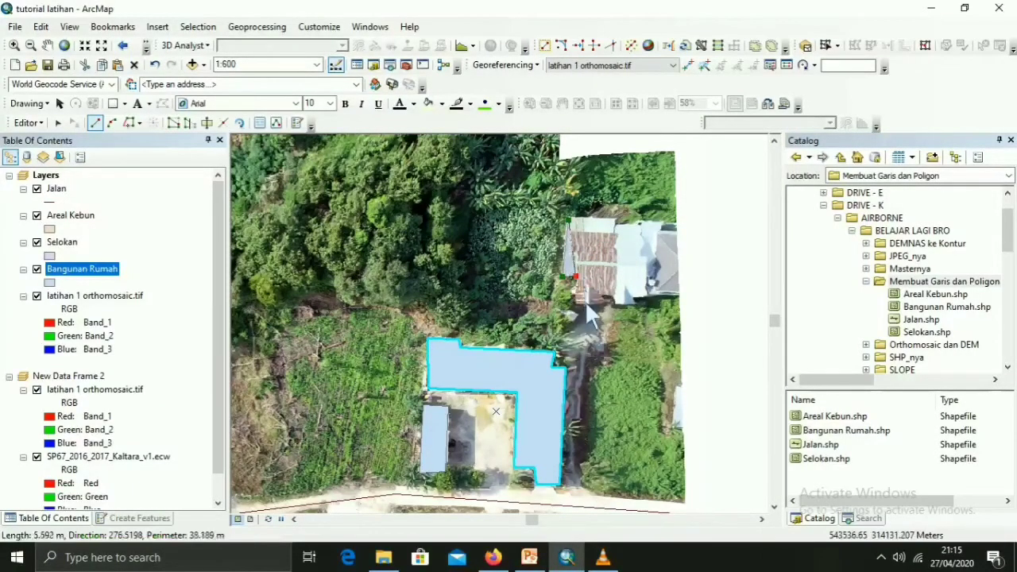
click(679, 300)
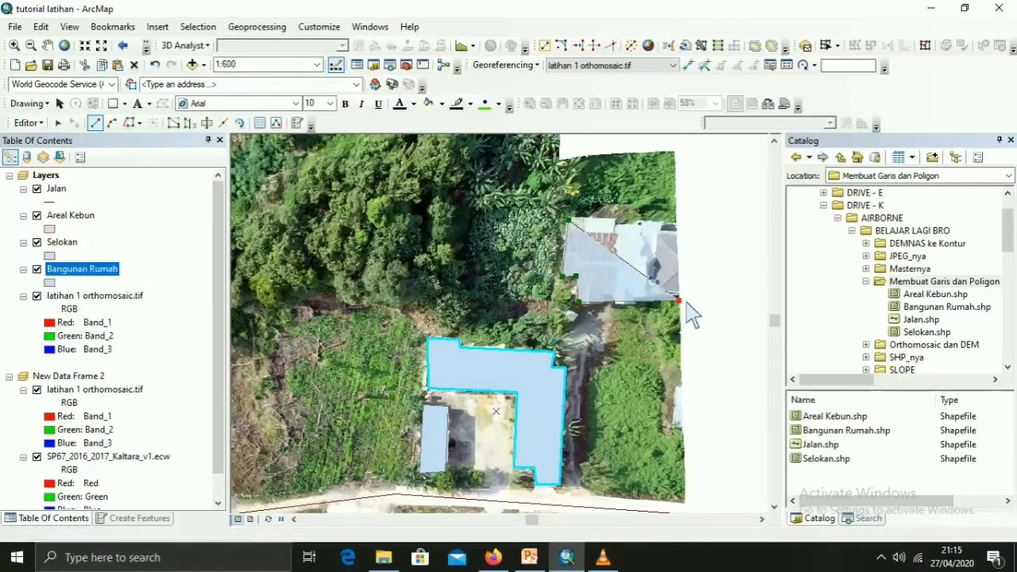
double_click(676, 224)
Step: Choose the Selokan template and start its polygon on the ditch's west bank at the southern edge of the orthomosaic
scroll(674, 401, up, 3)
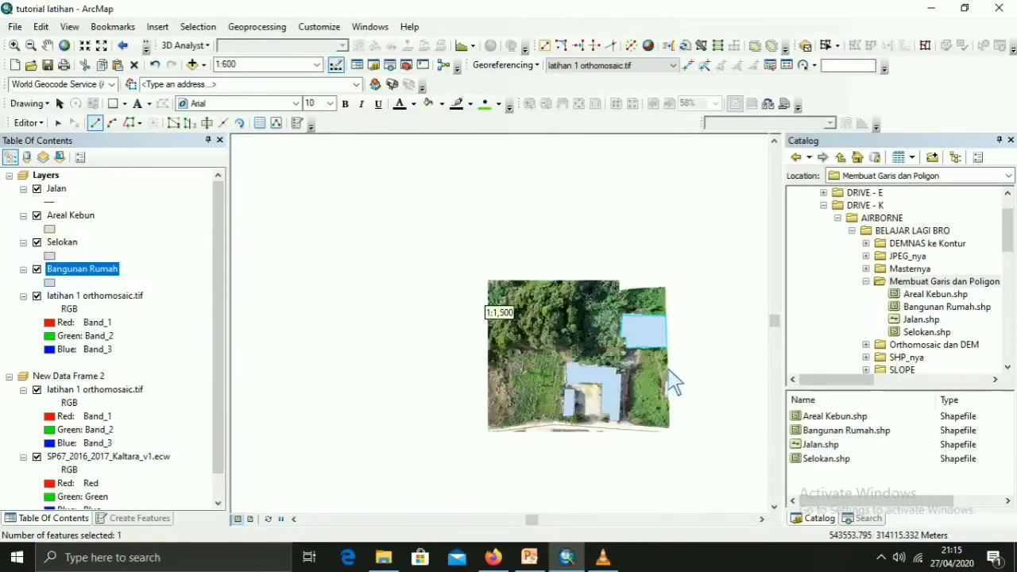
click(168, 521)
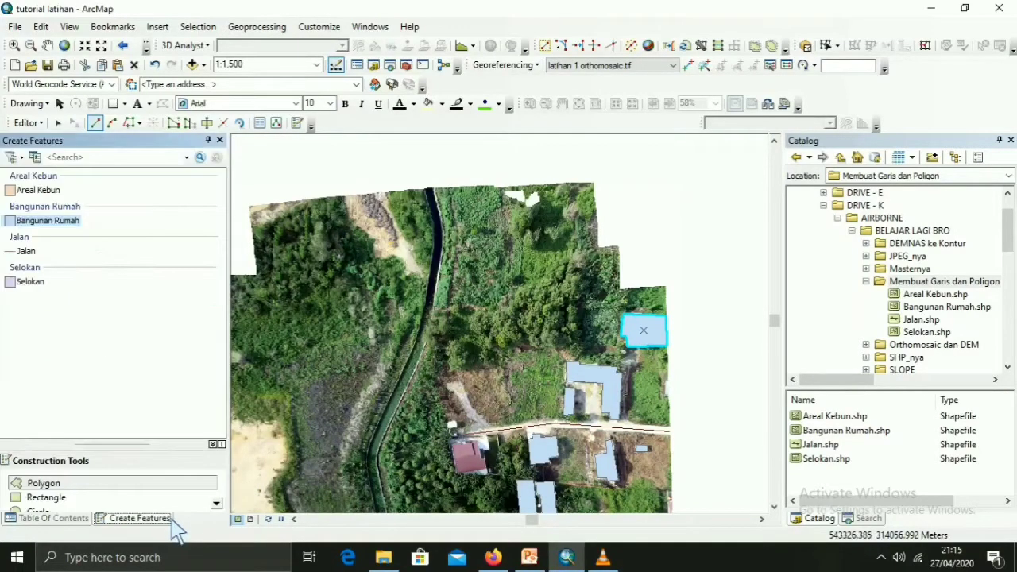
click(30, 282)
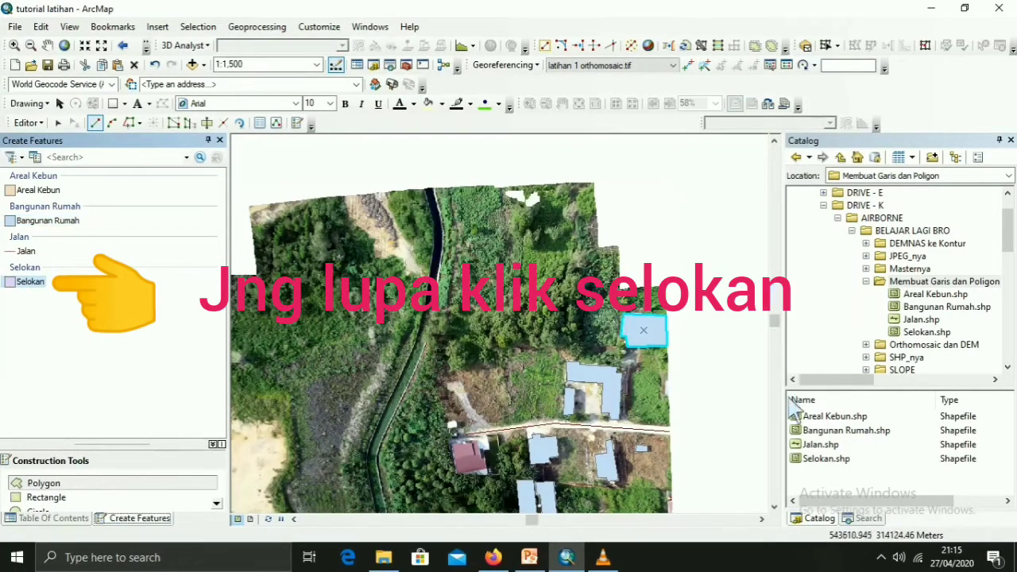
click(775, 506)
click(775, 507)
click(774, 506)
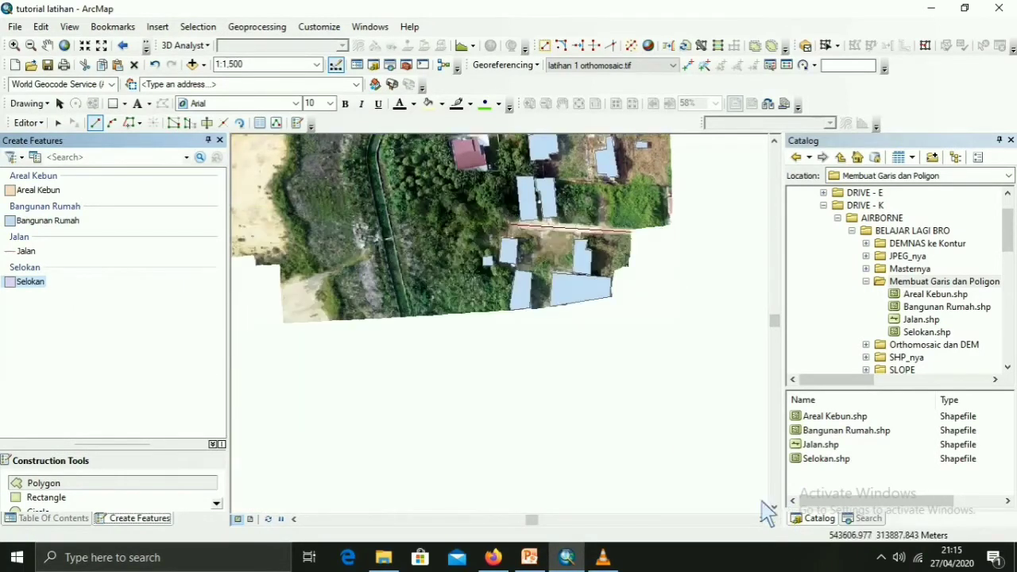
scroll(421, 326, down, 4)
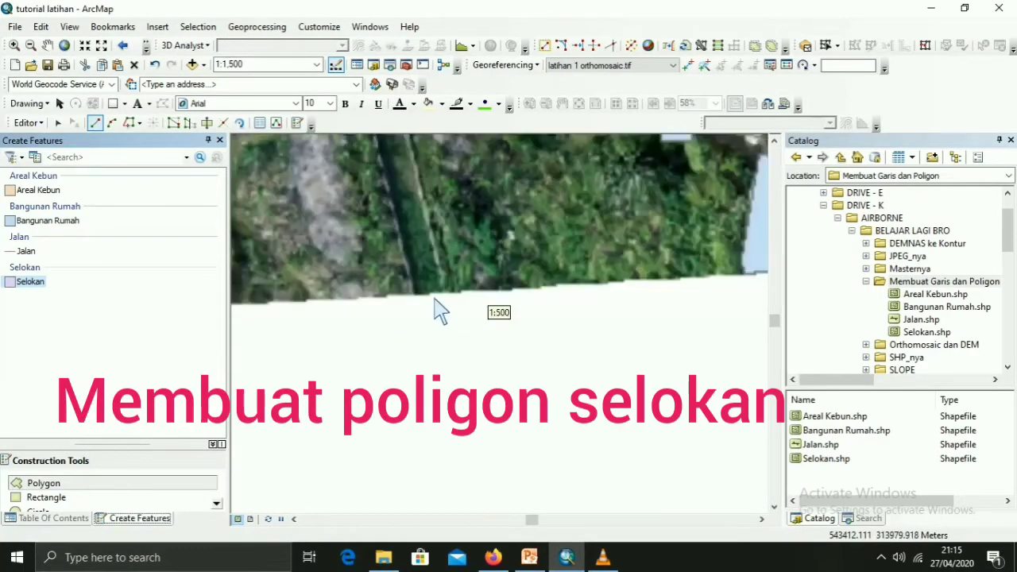
click(412, 299)
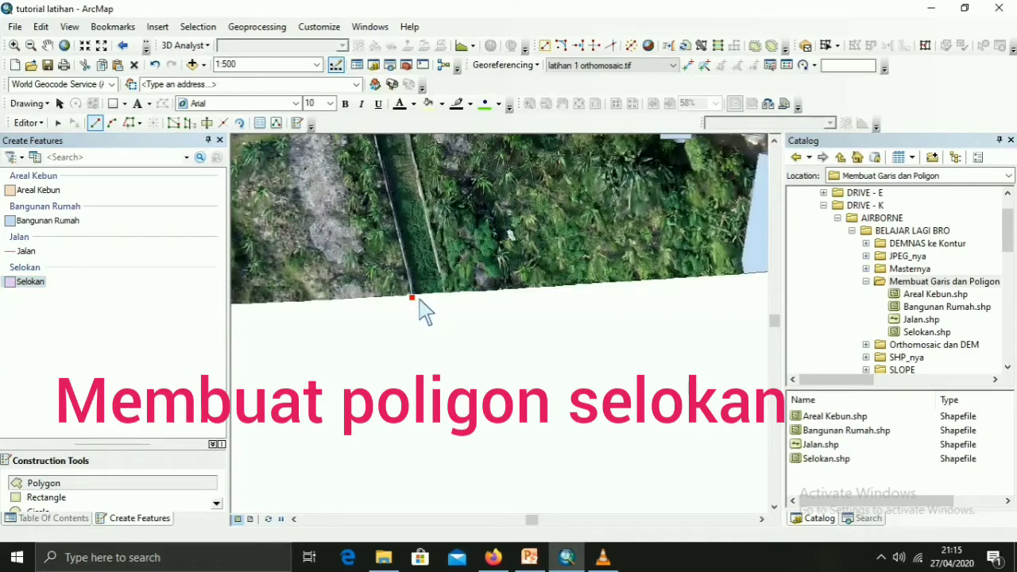
Step: Trace the Selokan polygon northward along the ditch's west bank, past the banana trees and the cleared plot with the grey track
click(775, 140)
click(775, 141)
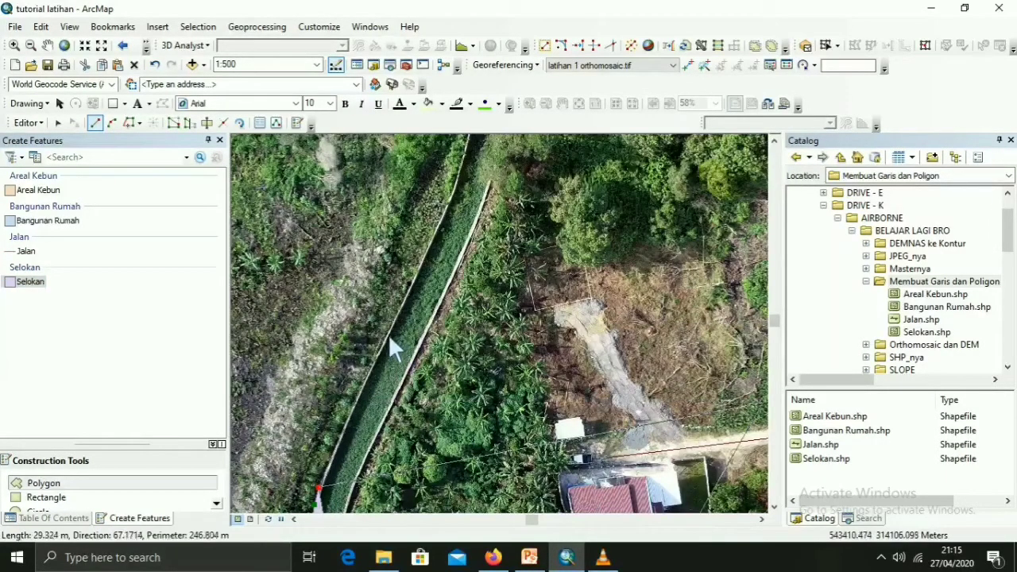
click(390, 337)
click(407, 297)
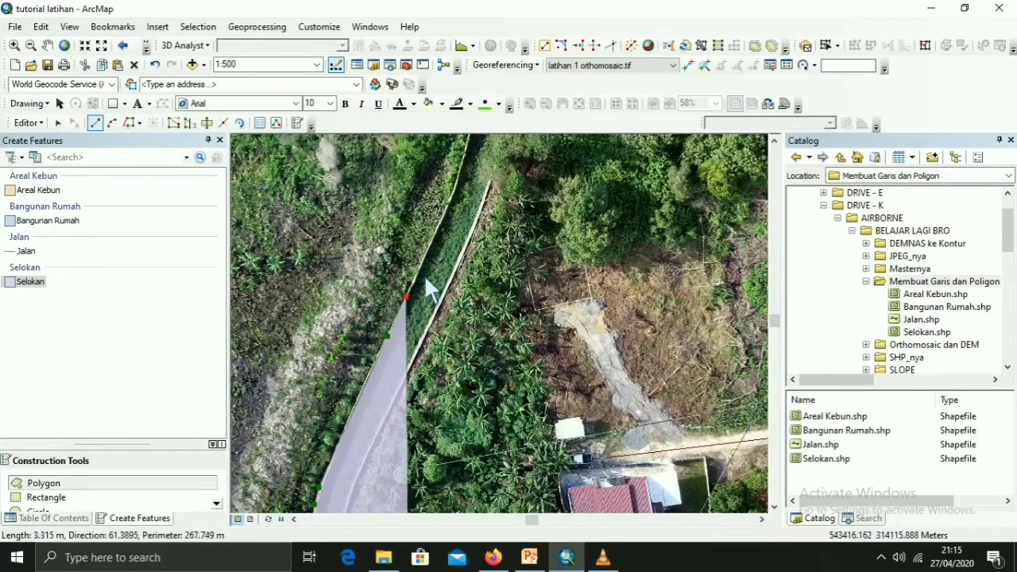
click(421, 267)
click(426, 251)
click(435, 231)
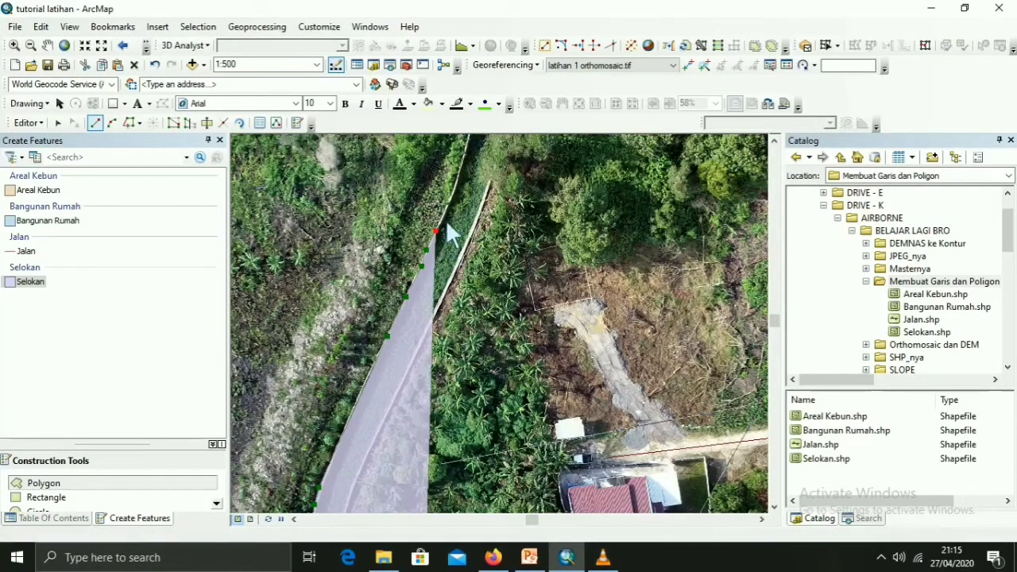
click(447, 209)
Step: Continue the Selokan polygon's west bank through the overgrown stretch up to the dark open channel
click(775, 142)
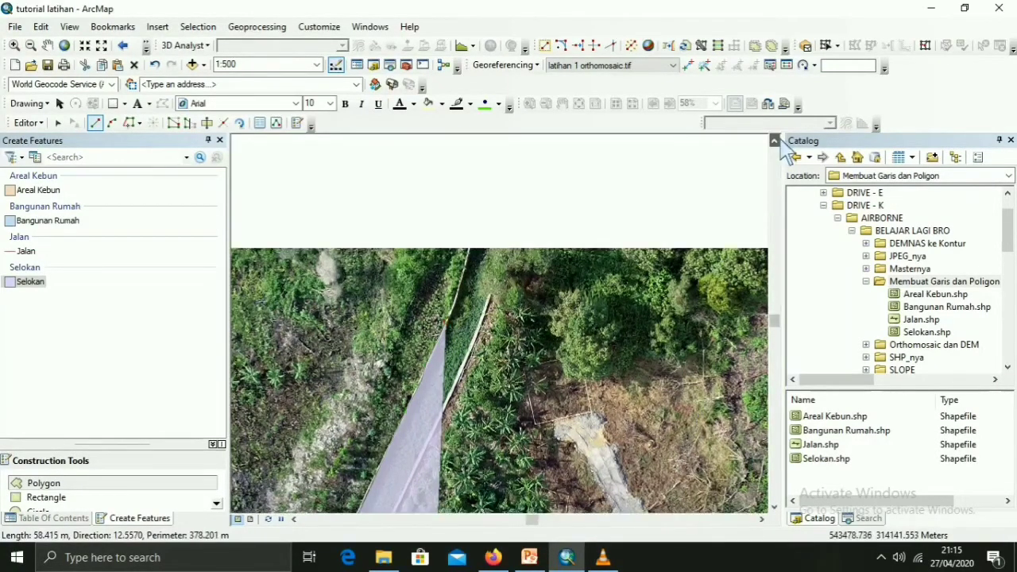
click(452, 419)
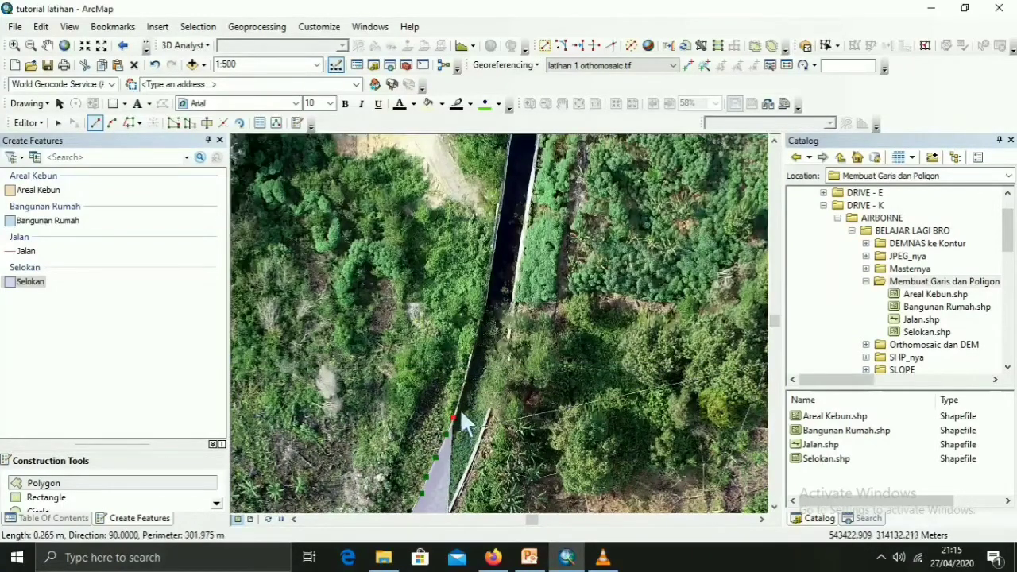
click(468, 376)
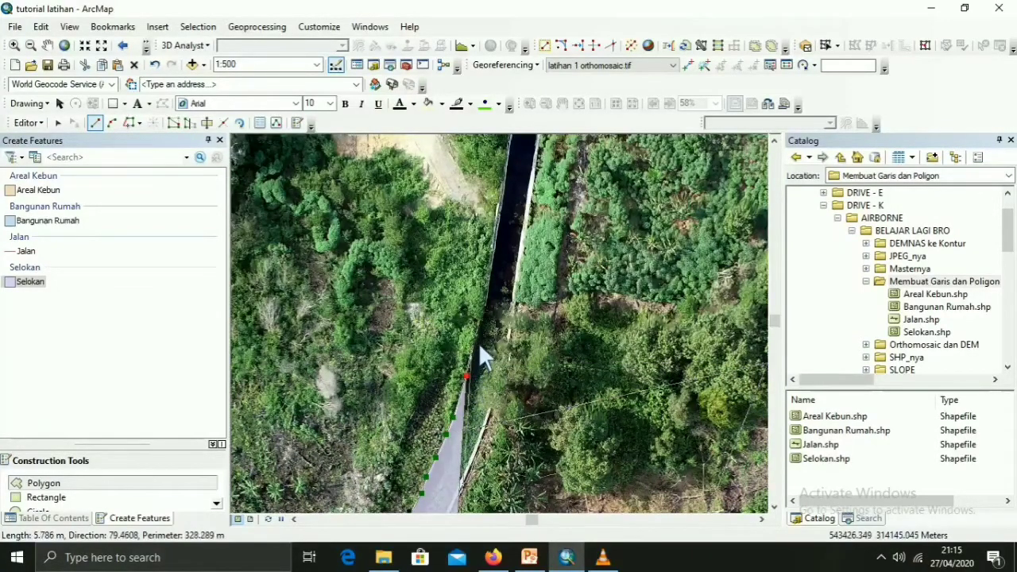
click(479, 338)
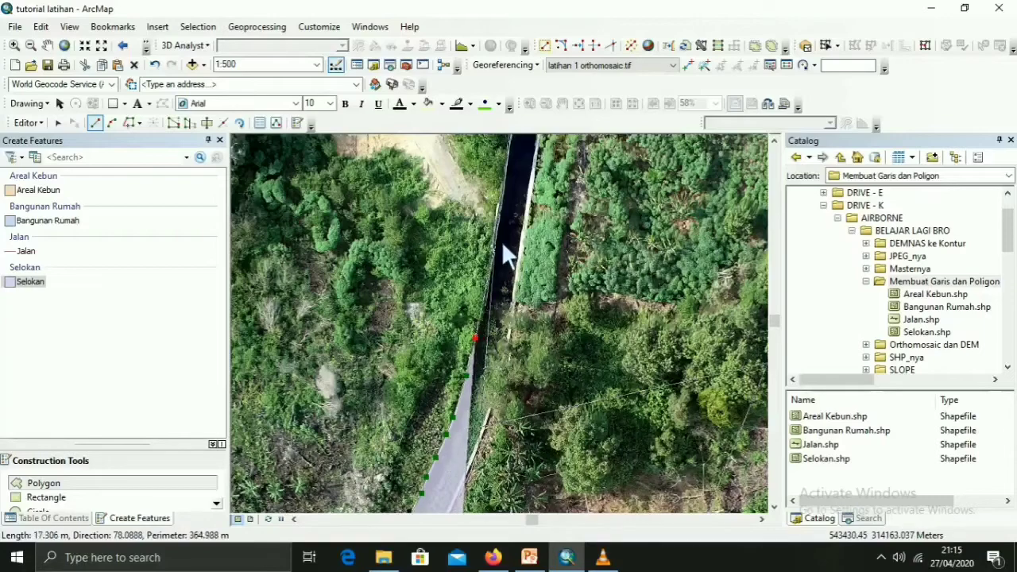
click(495, 242)
Step: Trace the Selokan polygon's west bank around the northern bend to the orthomosaic's edge and across to the east bank
click(775, 141)
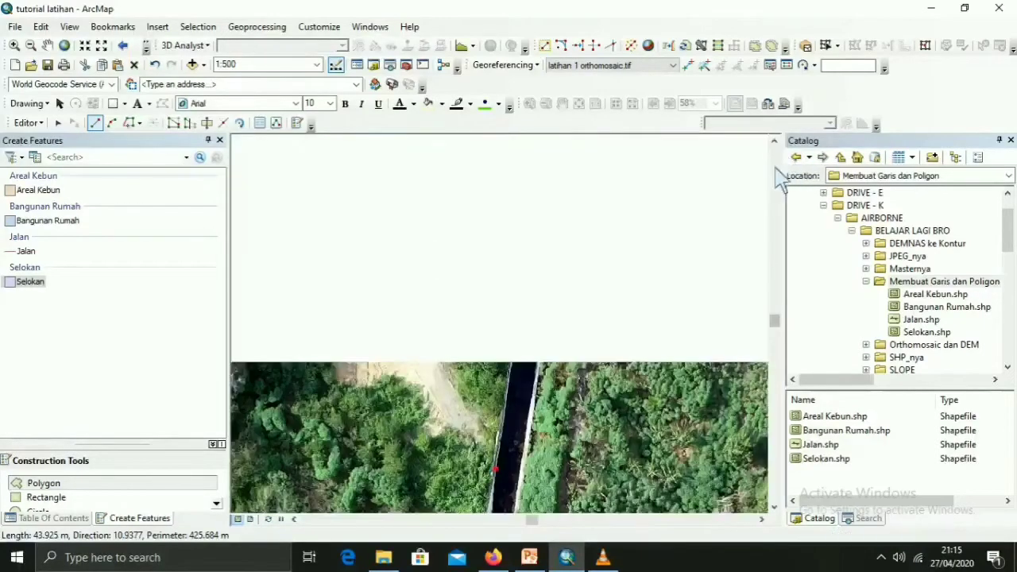
click(508, 364)
click(513, 307)
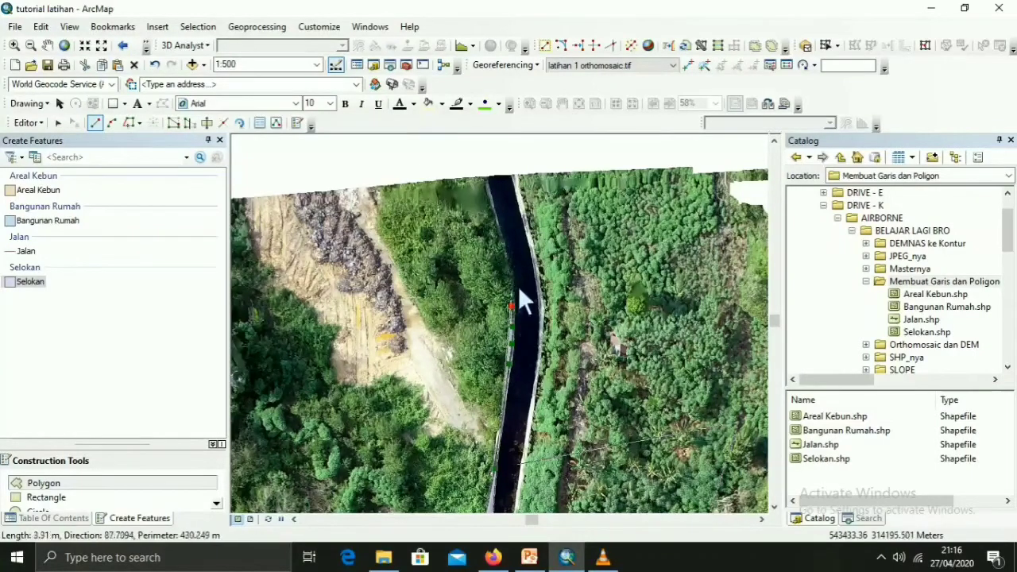
click(512, 287)
click(509, 249)
click(484, 178)
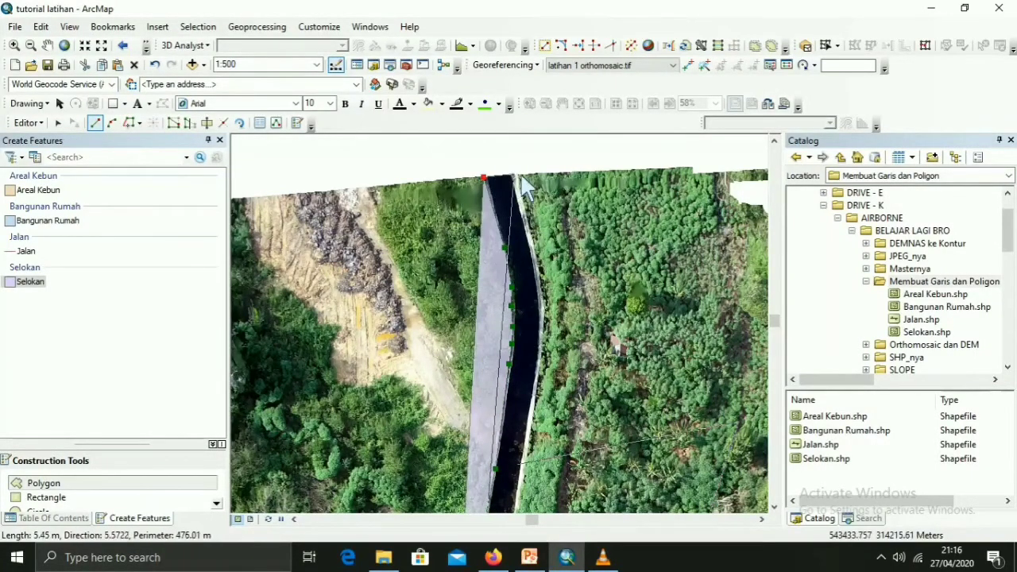
click(514, 174)
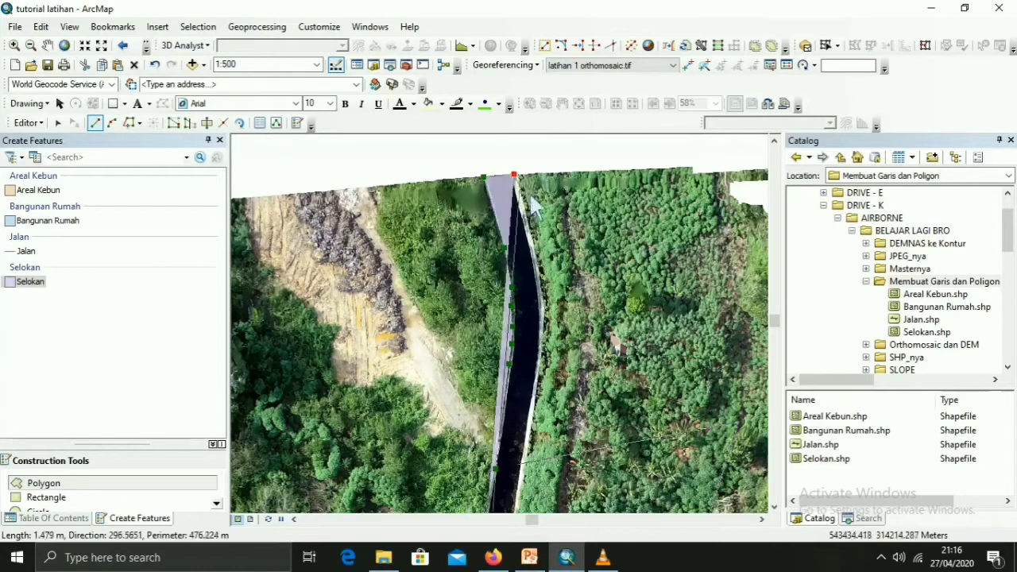
Step: Trace the Selokan polygon back southward along the east bank, around the northern bend and down the straight open channel
click(532, 249)
click(541, 302)
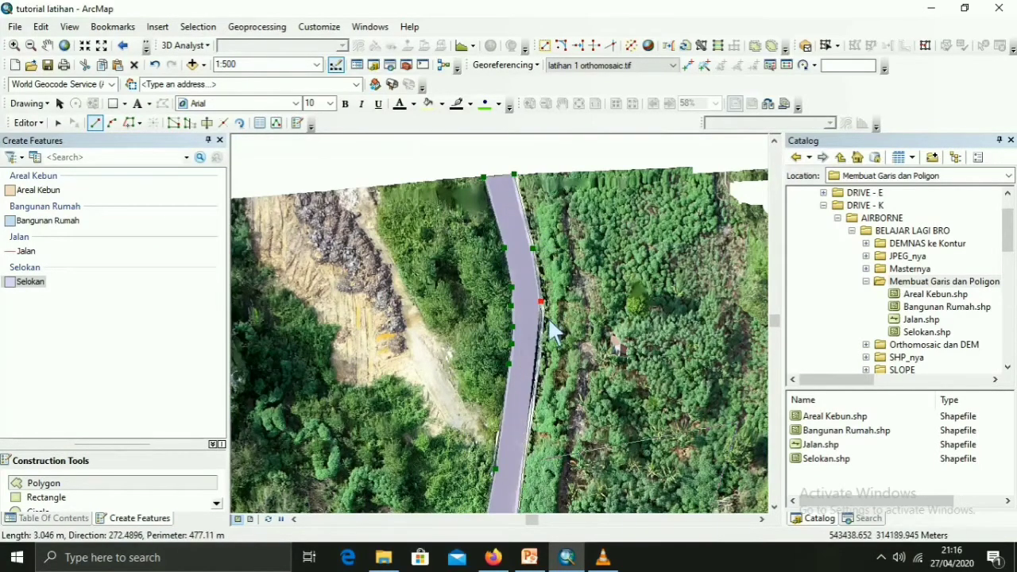
click(548, 321)
click(774, 506)
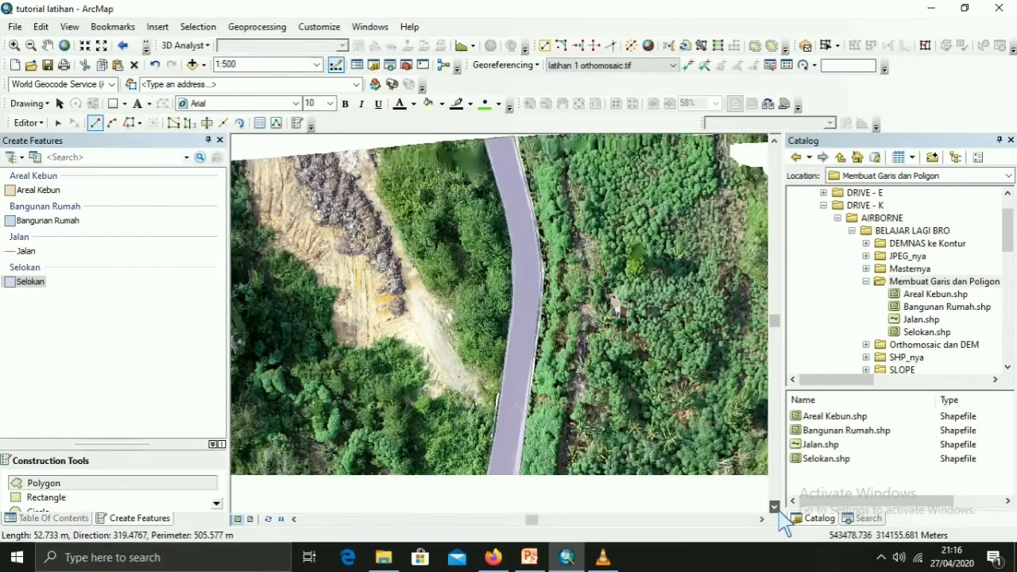
scroll(531, 284, down, 1)
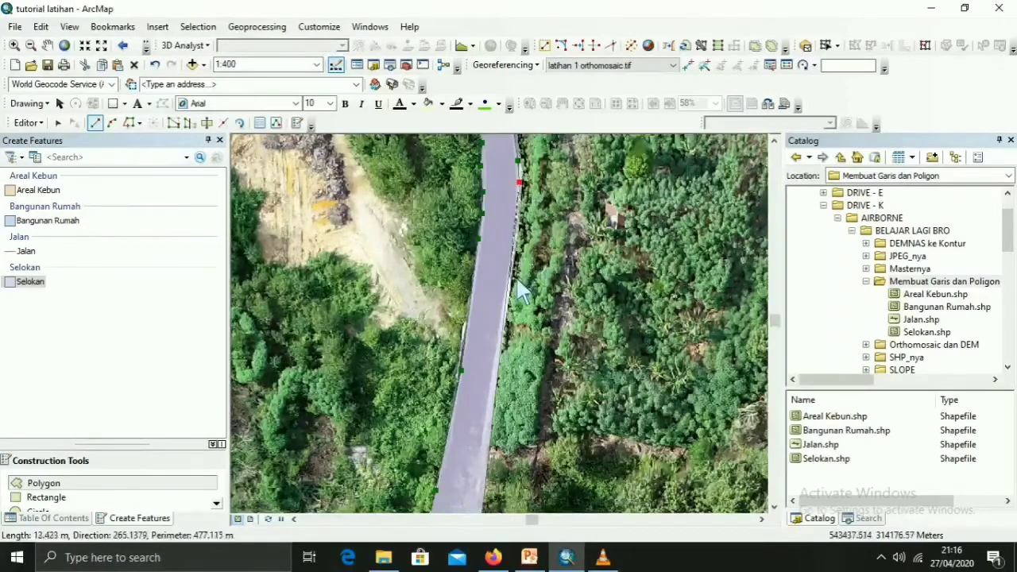
click(509, 278)
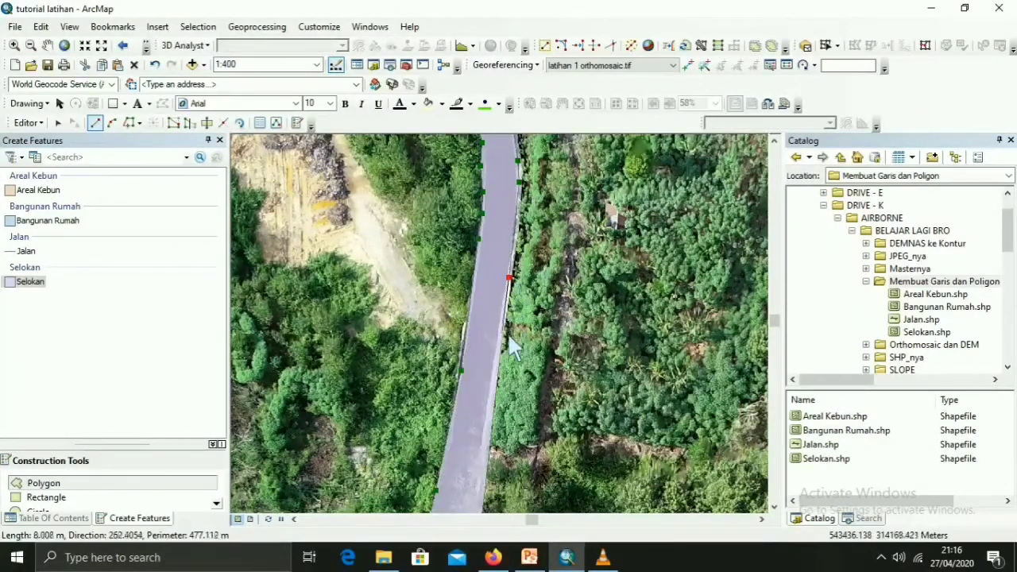
click(497, 352)
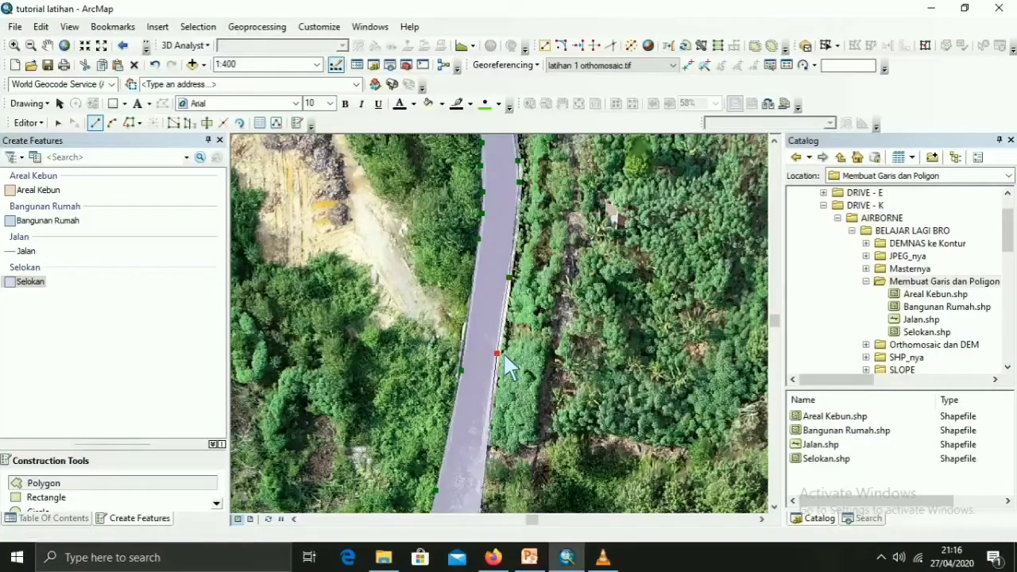
Step: Continue the Selokan polygon's east bank southward from the cultivated plot to the banana trees
click(482, 466)
key(Down)
key(Down)
key(Down)
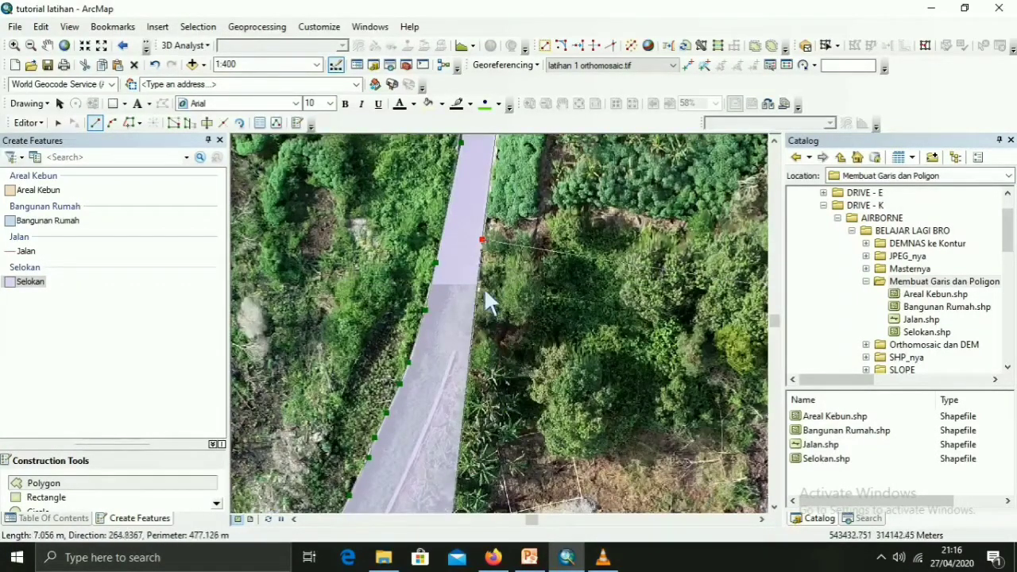
click(477, 275)
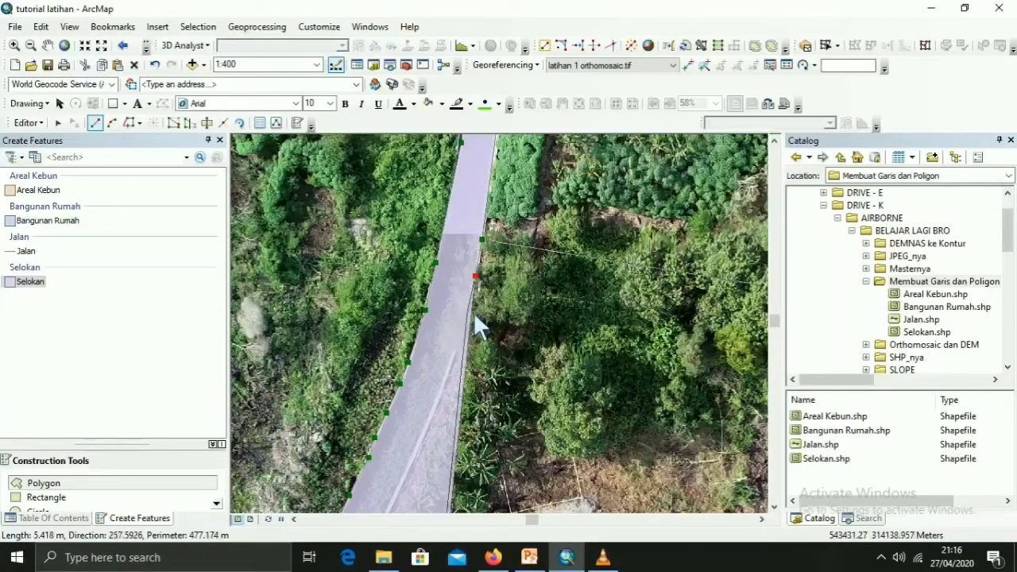
click(468, 312)
click(459, 341)
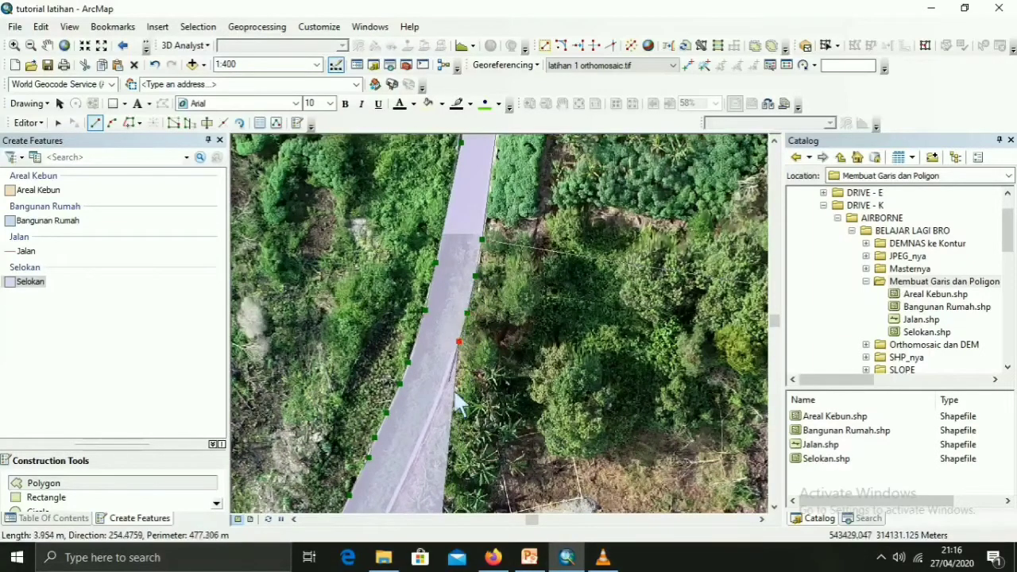
click(430, 421)
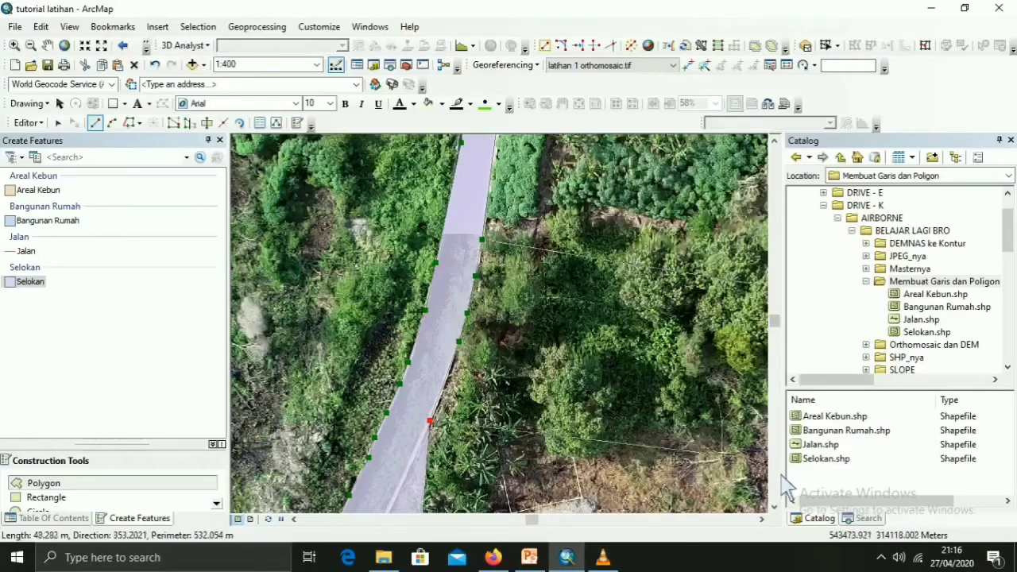
Step: Trace the Selokan polygon's east bank past the banana trees and around the bend west of the red-roofed house
click(774, 506)
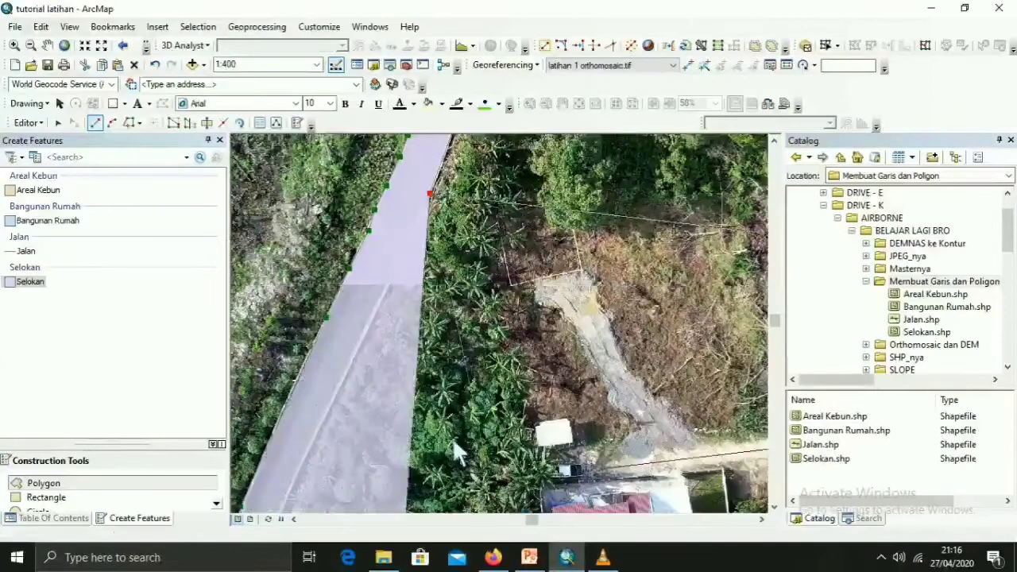
click(351, 366)
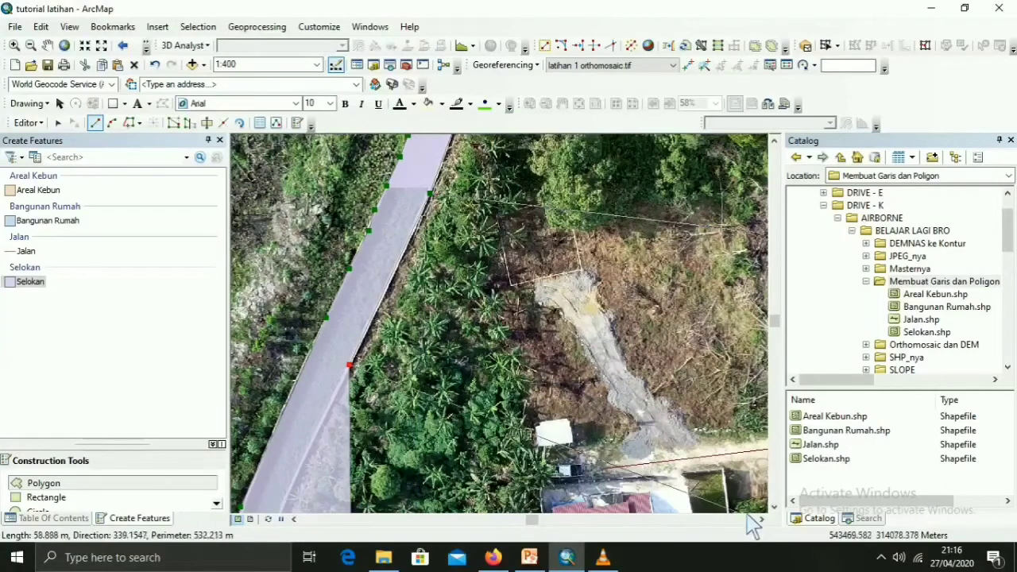
click(774, 507)
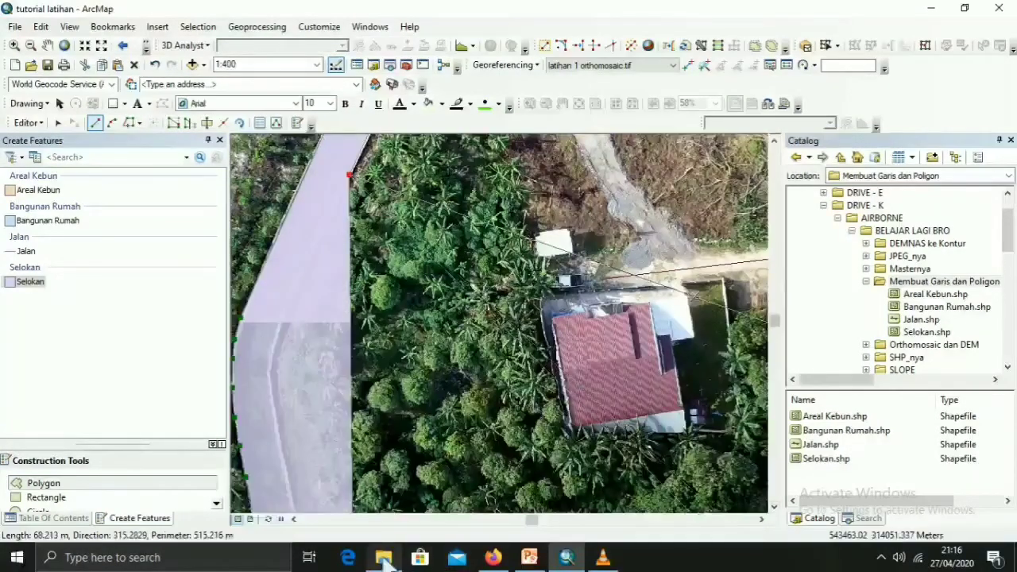
click(286, 308)
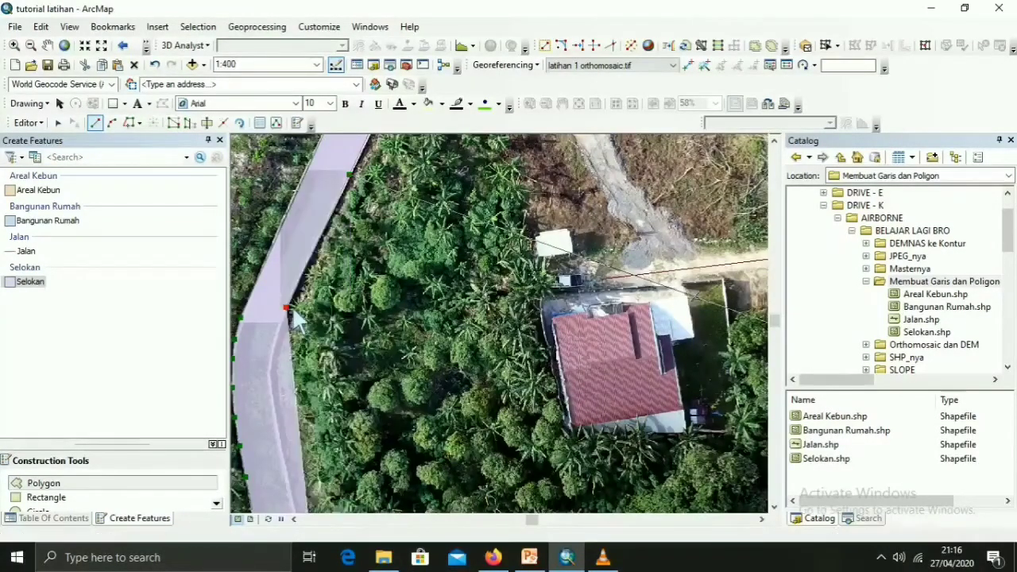
click(281, 327)
click(276, 342)
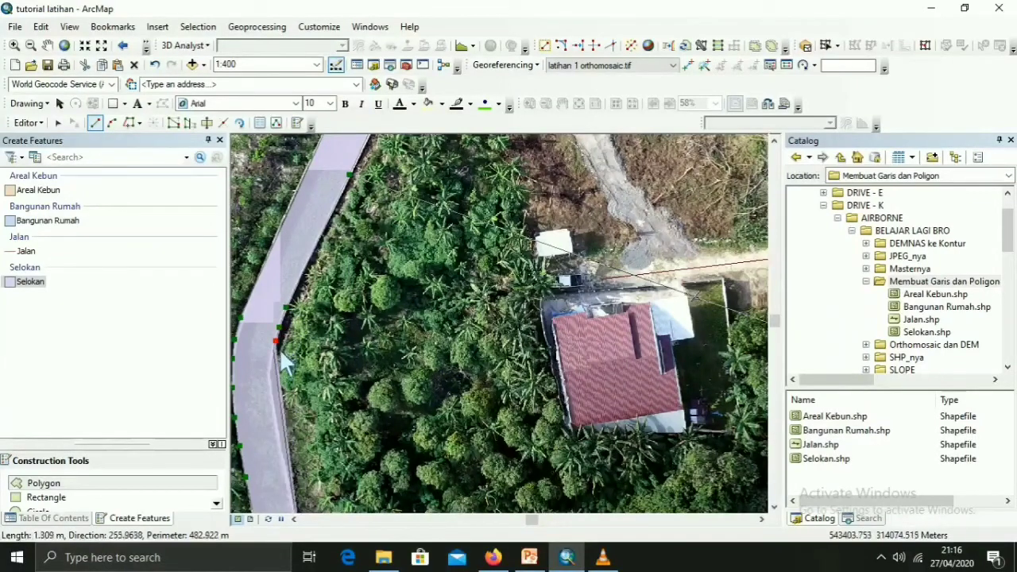
click(270, 360)
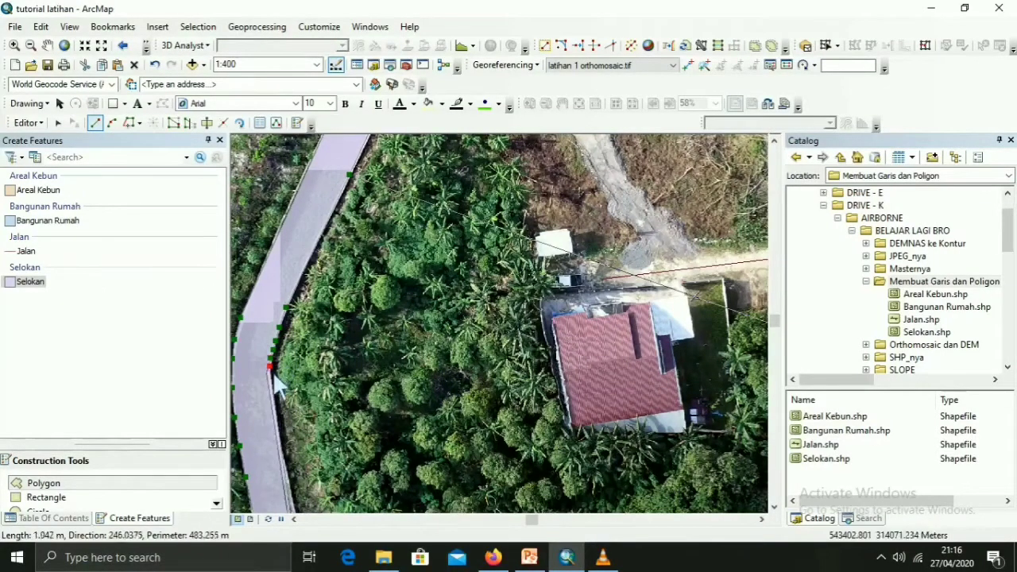
click(268, 373)
Step: Trace the rest of the Selokan polygon's east bank to the orthomosaic's southern edge and finish the polygon
click(774, 506)
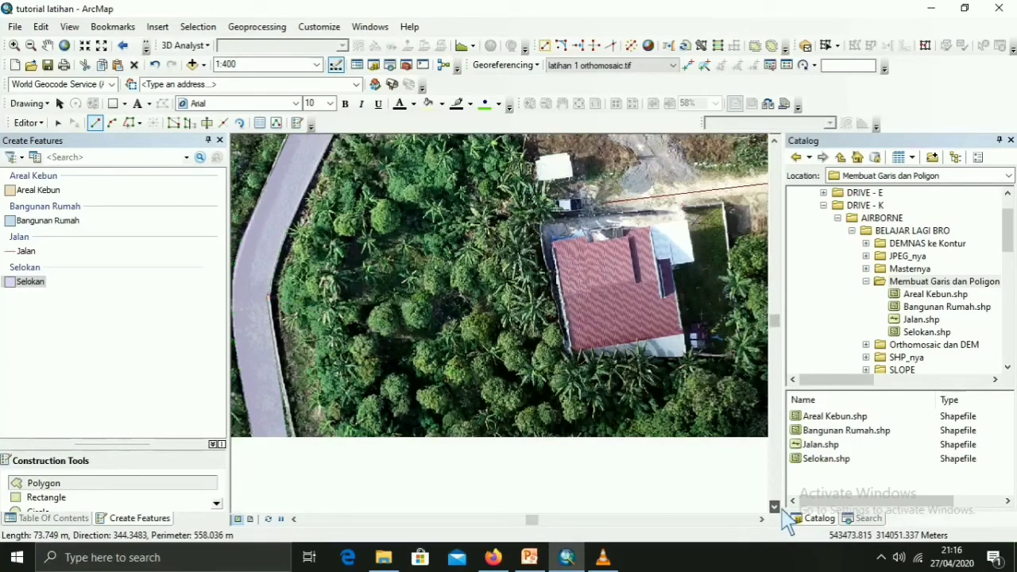
click(302, 358)
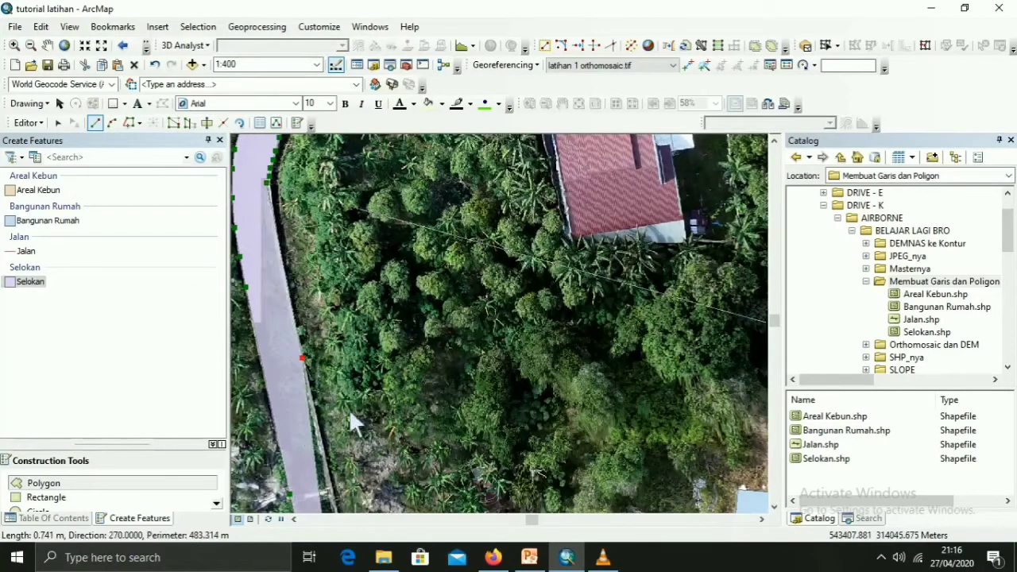
click(774, 507)
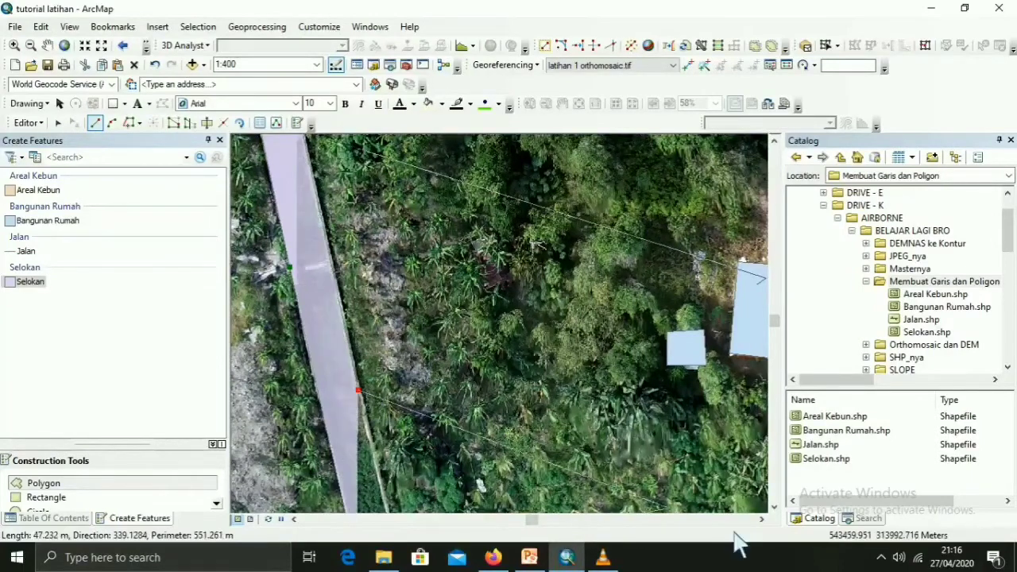
click(774, 507)
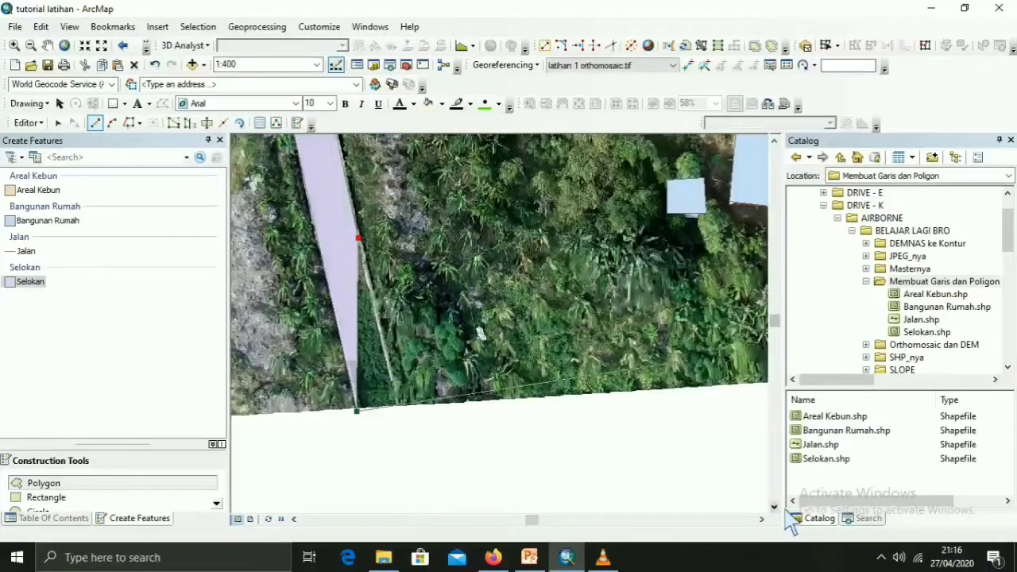
double_click(406, 410)
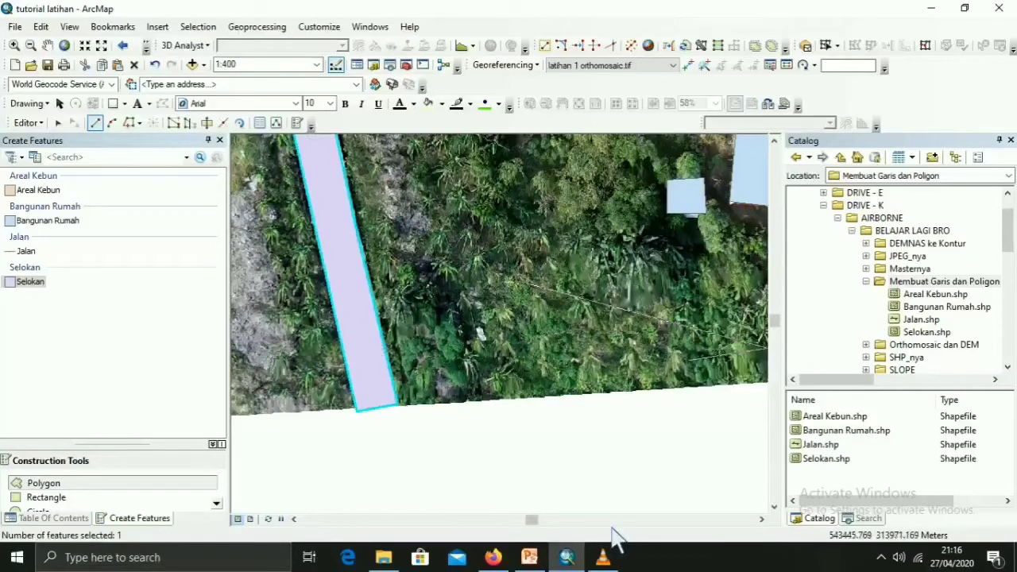
Step: Digitize the red-roofed house east of the ditch as a Bangunan Rumah polygon, following its stepped eastern side
click(59, 222)
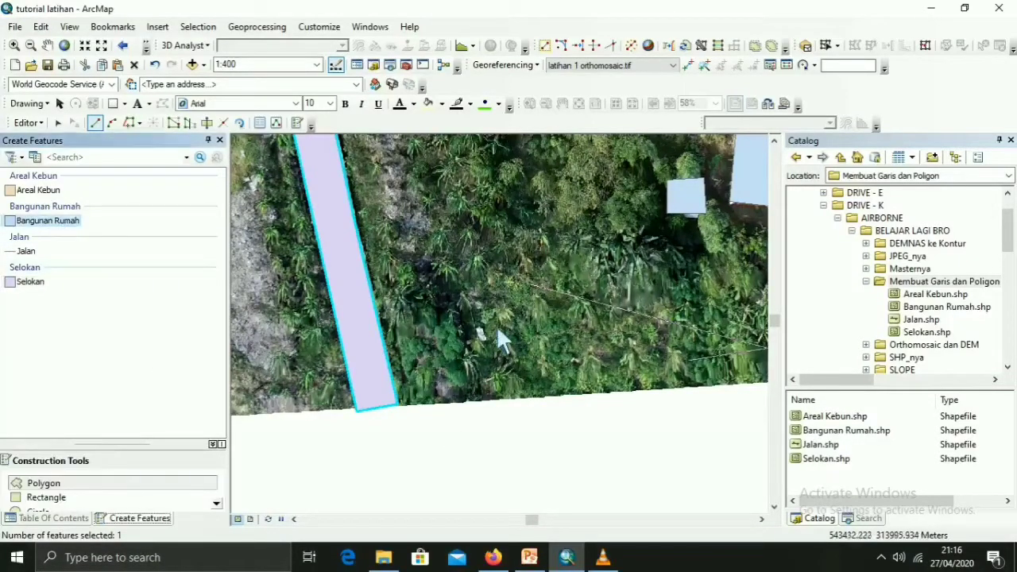
scroll(548, 313, up, 3)
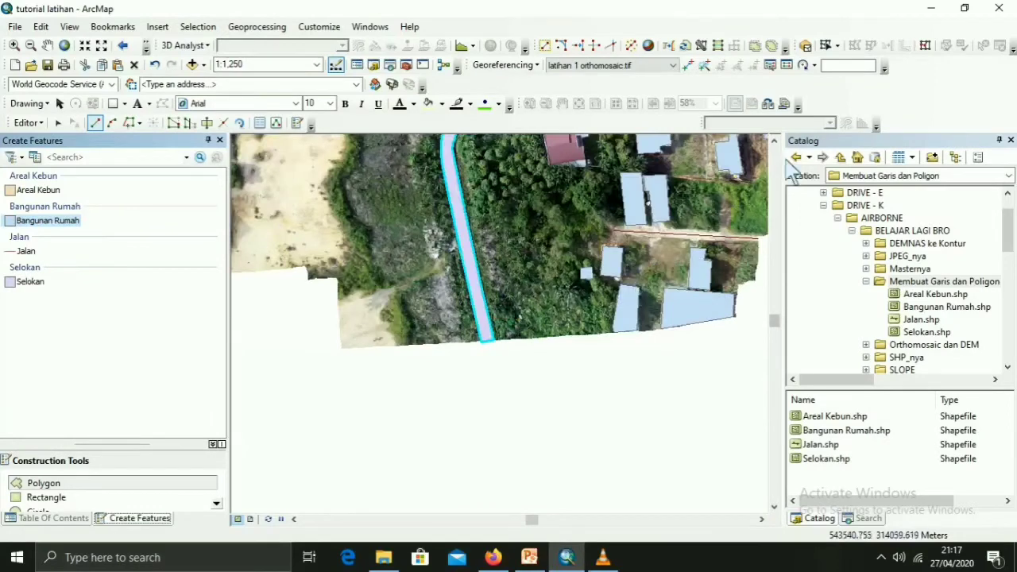
scroll(598, 243, down, 3)
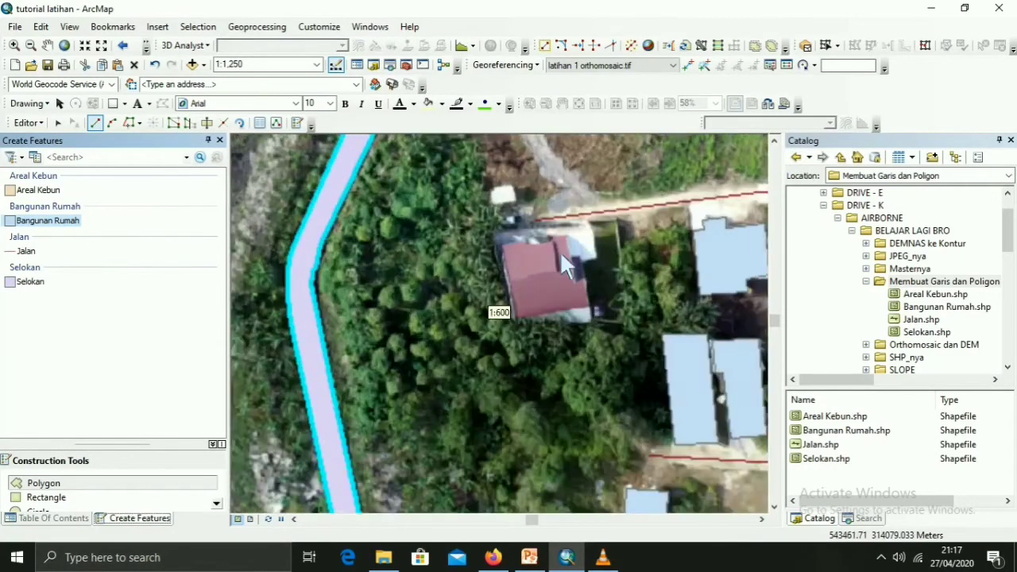
click(503, 246)
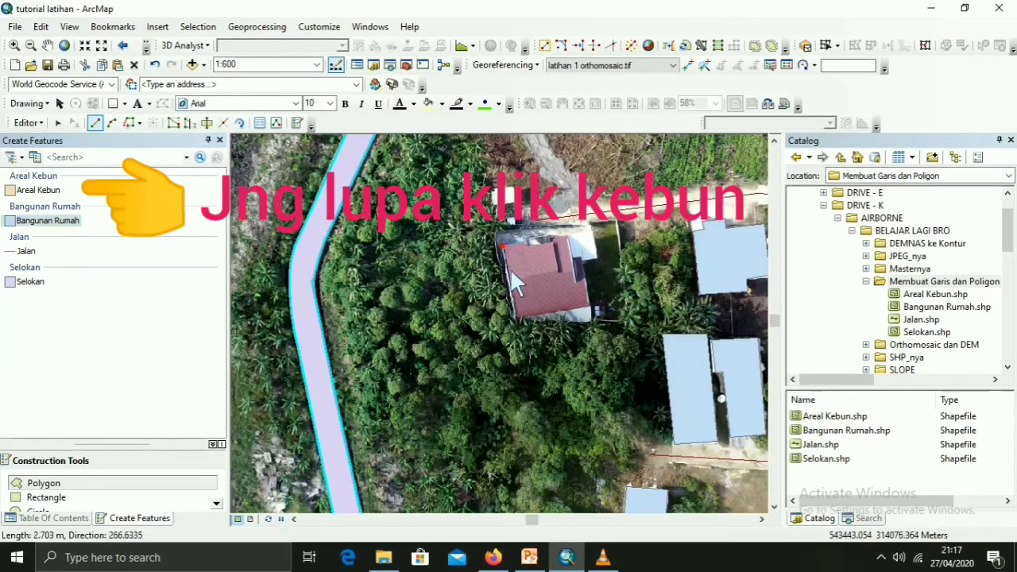
click(517, 322)
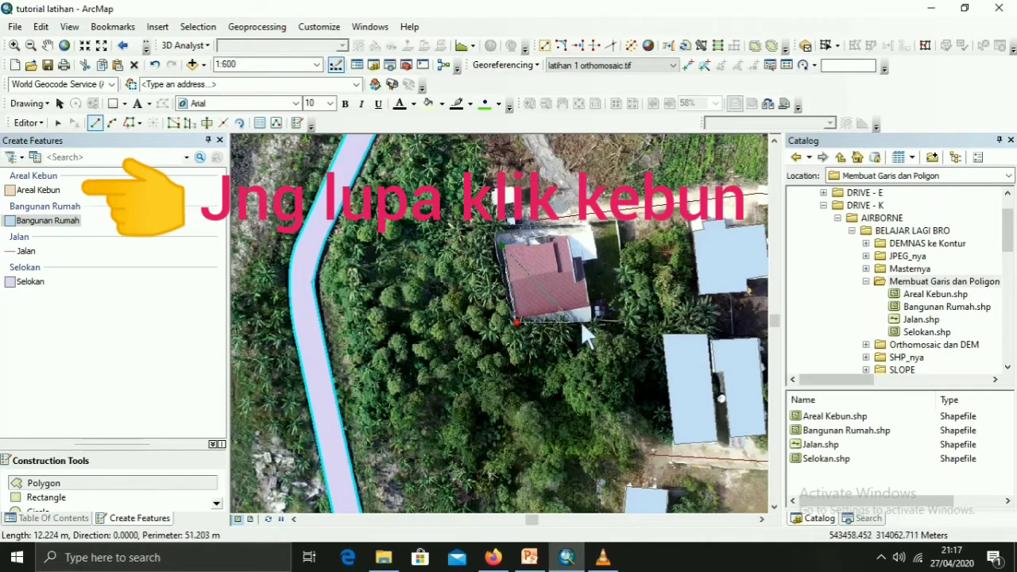
click(596, 322)
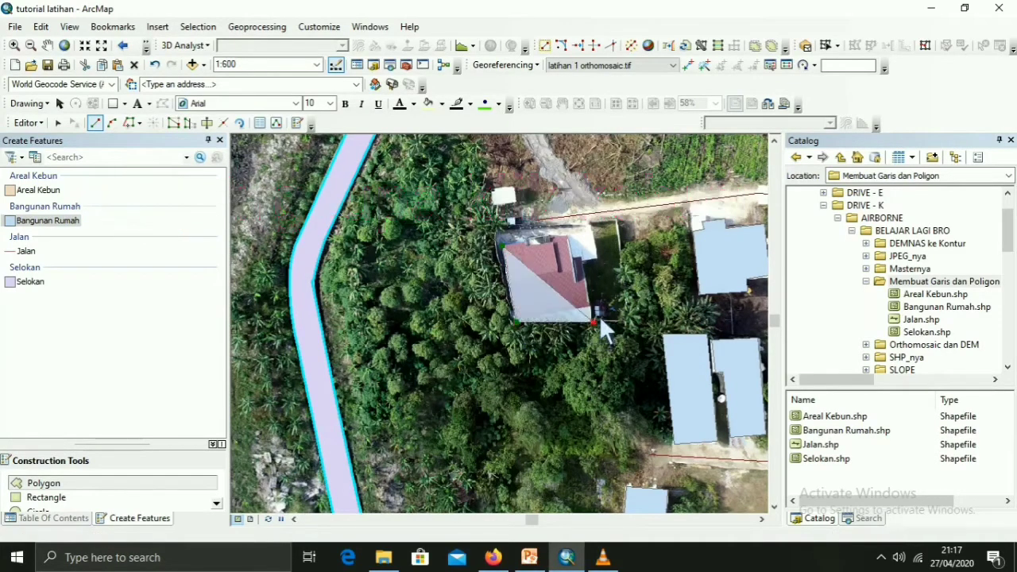
click(583, 263)
click(604, 261)
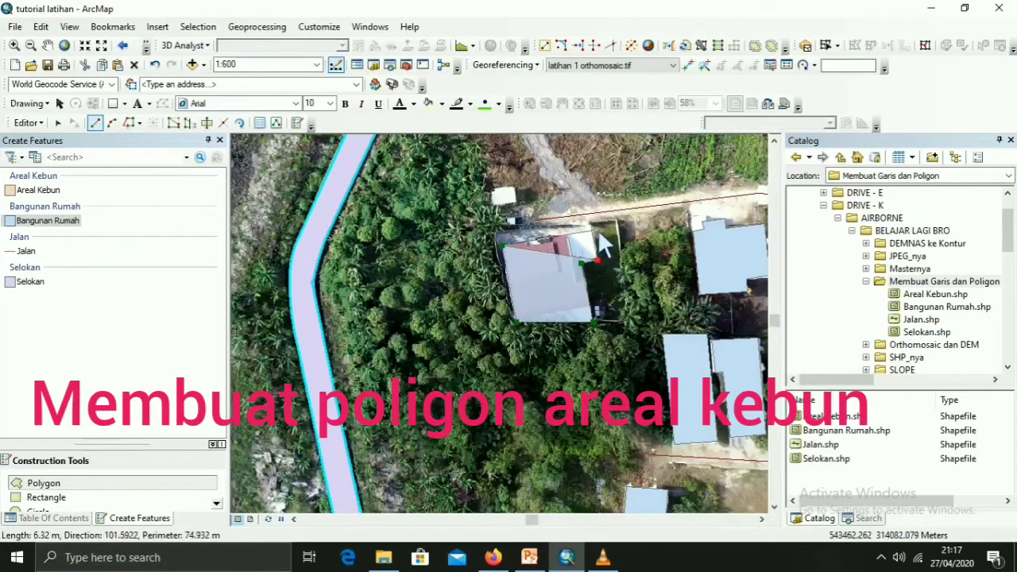
double_click(601, 232)
Step: Start an Areal Kebun polygon at the cleared plot and trace the garden's eastern boundary south past the red-roofed house to the small building
scroll(652, 277, up, 4)
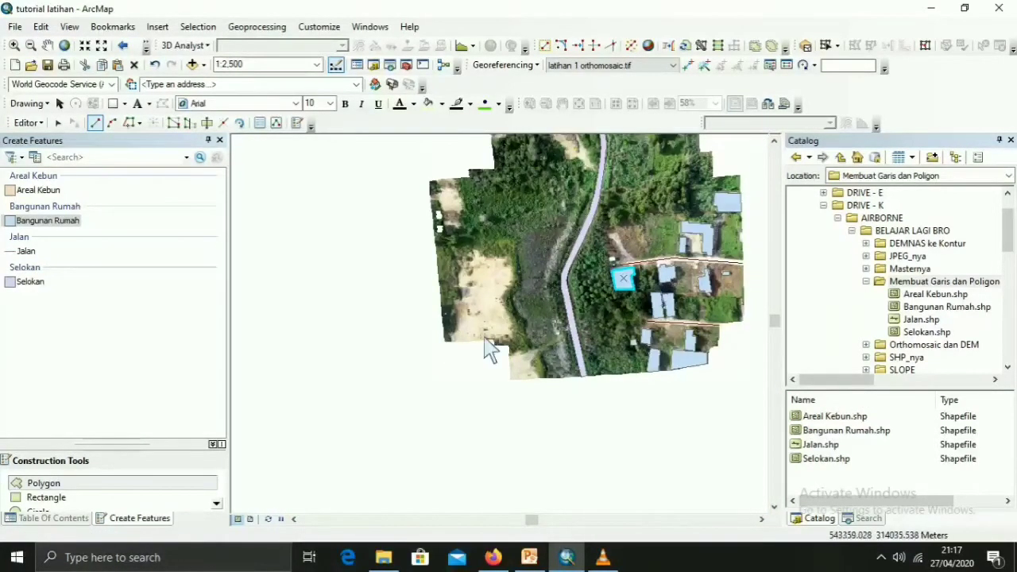
click(37, 190)
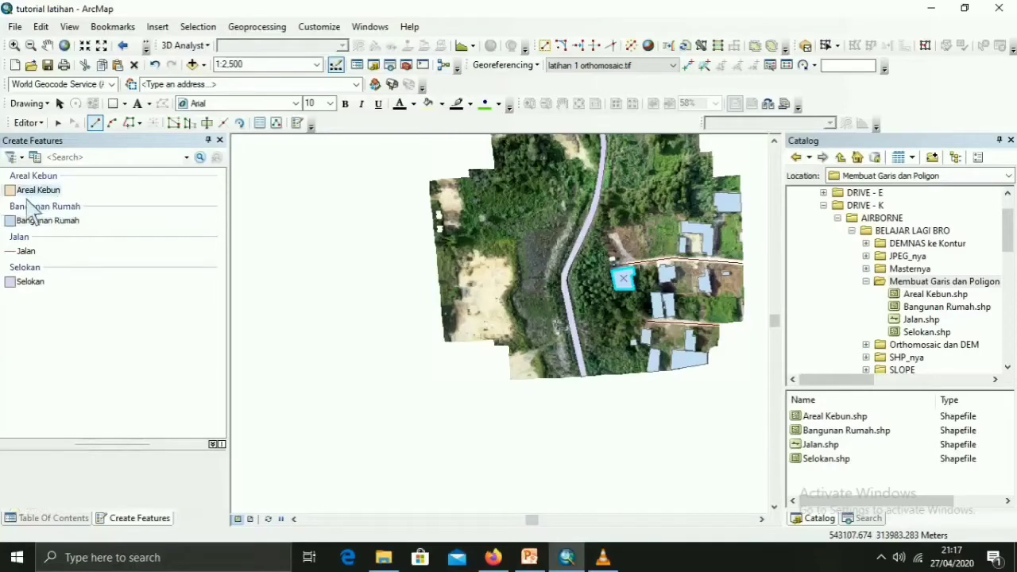
scroll(617, 222, down, 2)
scroll(612, 274, down, 2)
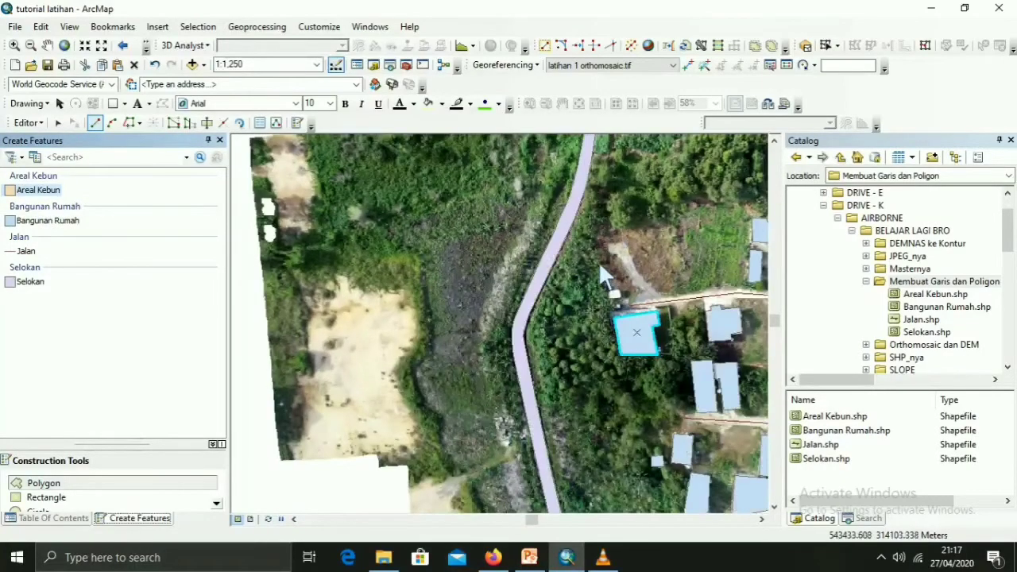
click(597, 258)
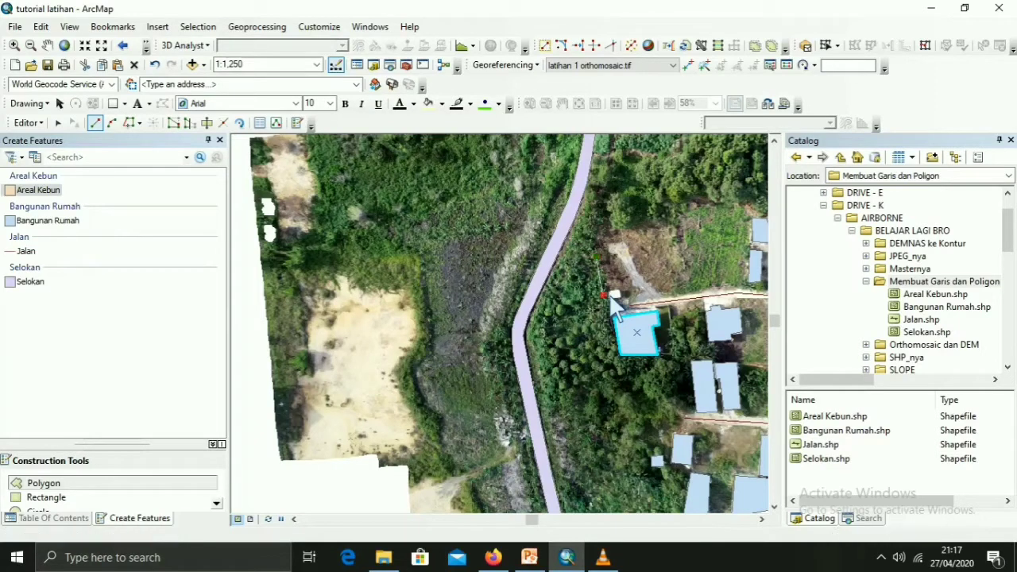
click(601, 309)
click(619, 355)
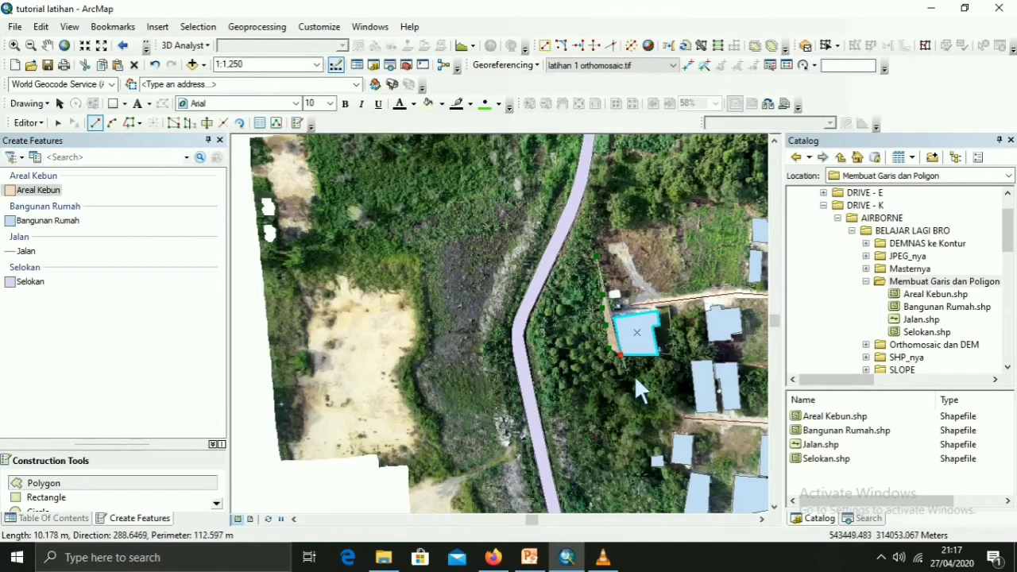
click(638, 392)
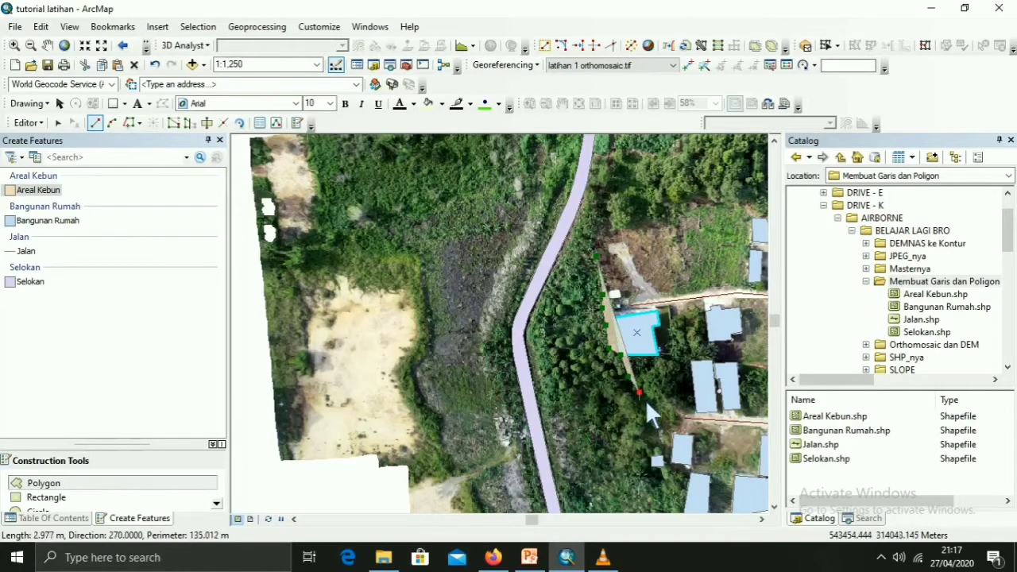
click(651, 456)
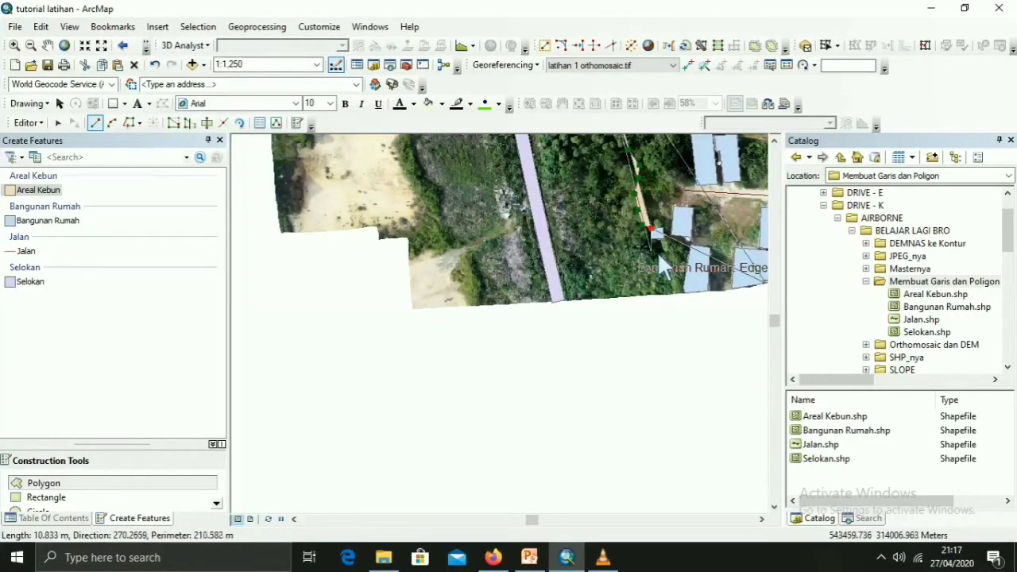
Step: Continue the Areal Kebun polygon to the orthomosaic's southern edge and across to the ditch's east bank
click(659, 254)
click(666, 259)
click(673, 274)
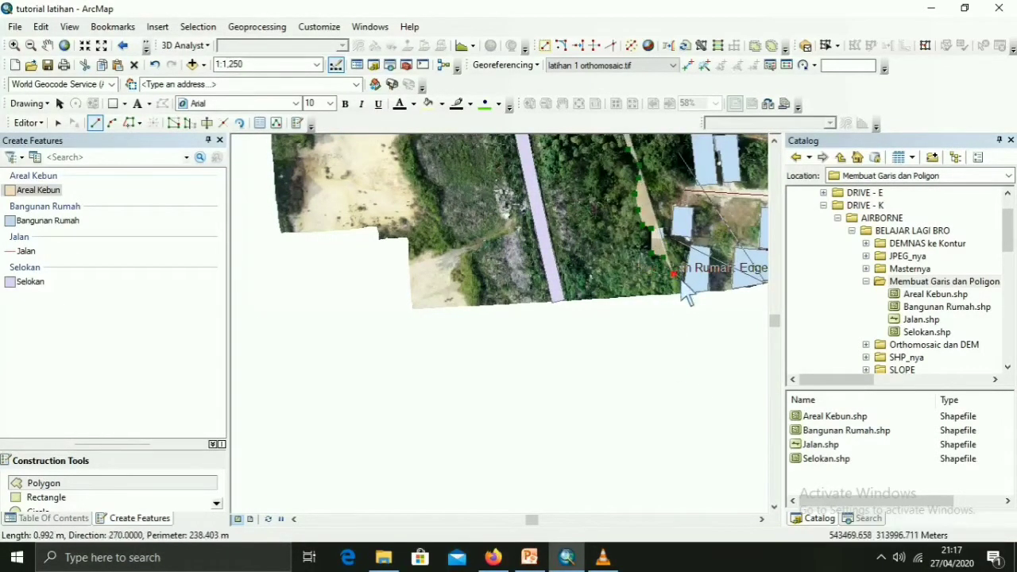
click(675, 295)
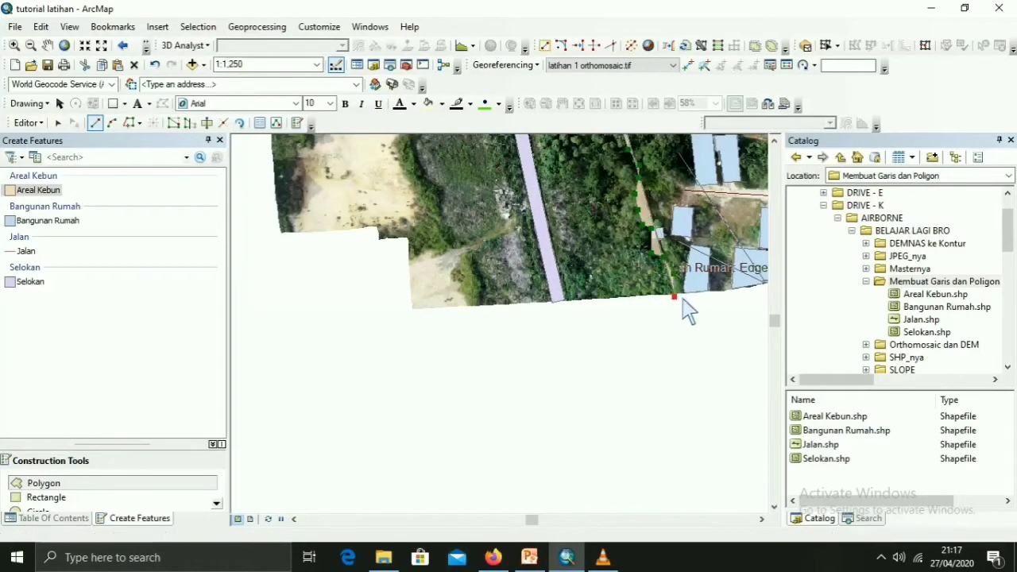
click(578, 304)
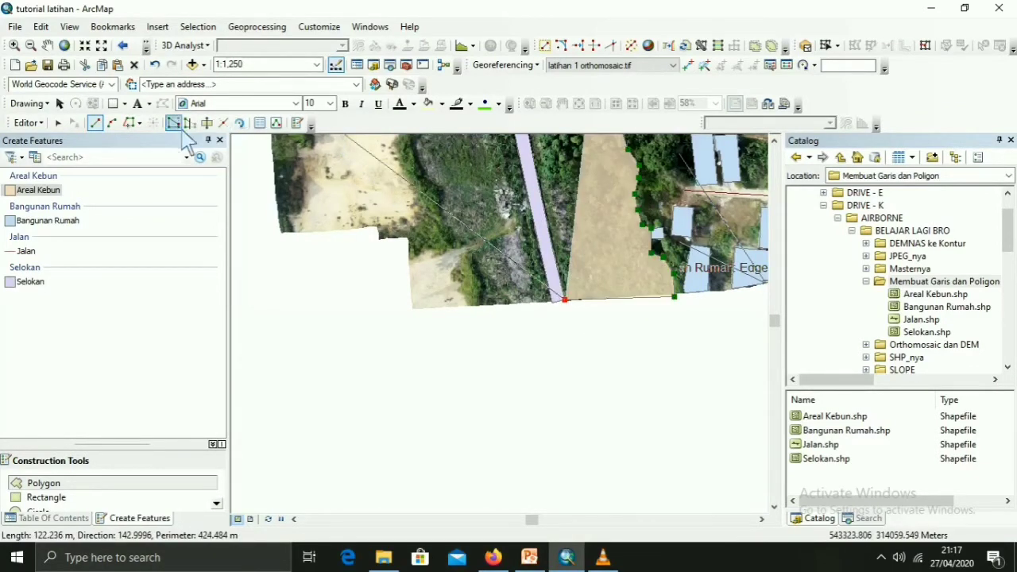
Step: Try to trace the Areal Kebun polygon's western side along the ditch's east bank, north past the bend, with the Trace tool
click(128, 122)
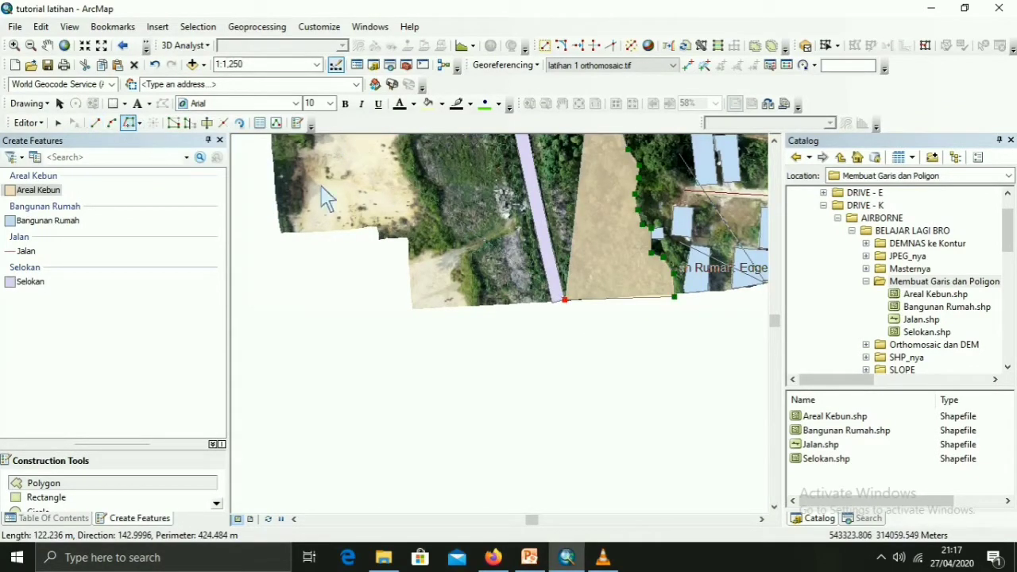
double_click(571, 300)
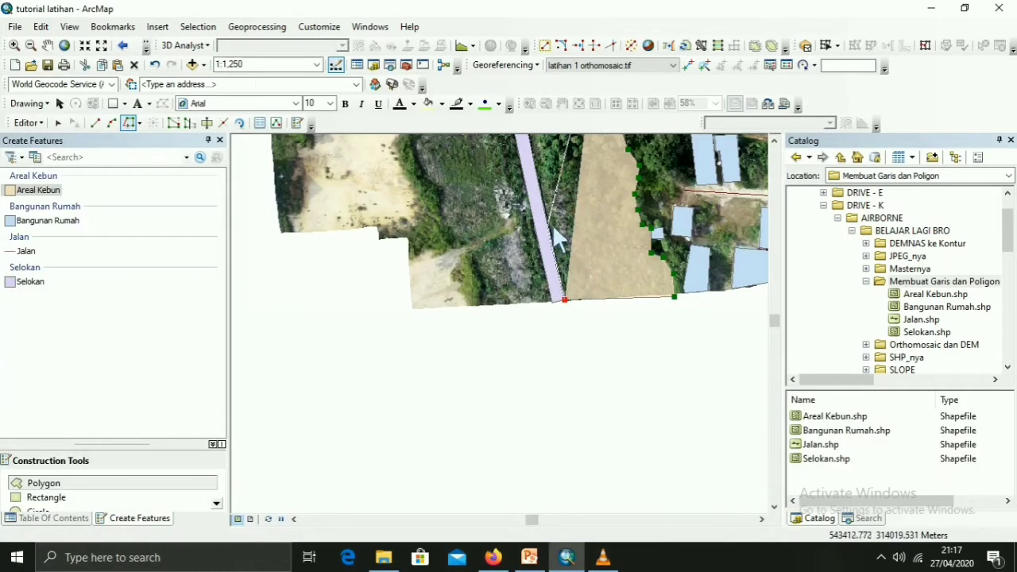
click(774, 140)
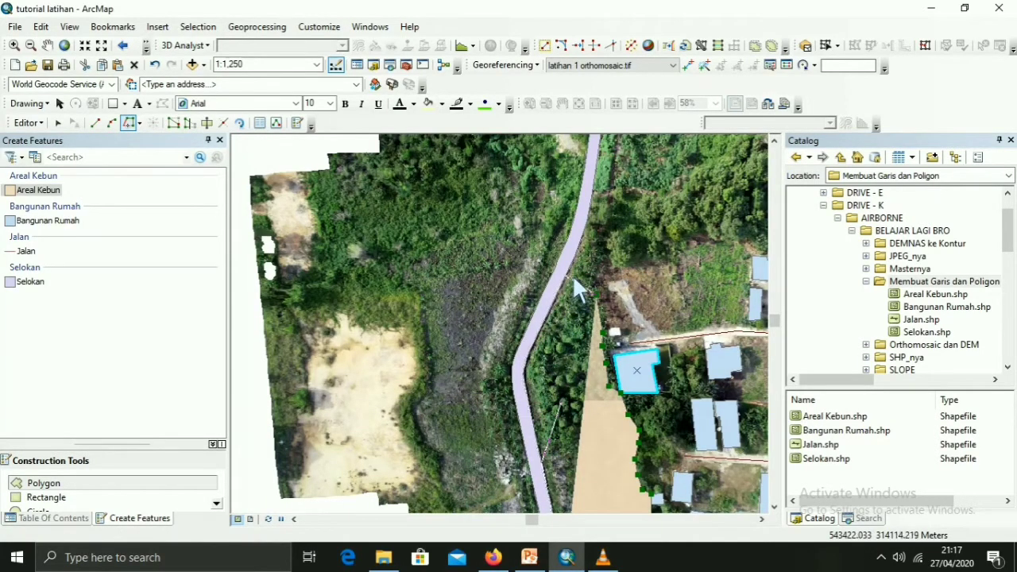
click(595, 231)
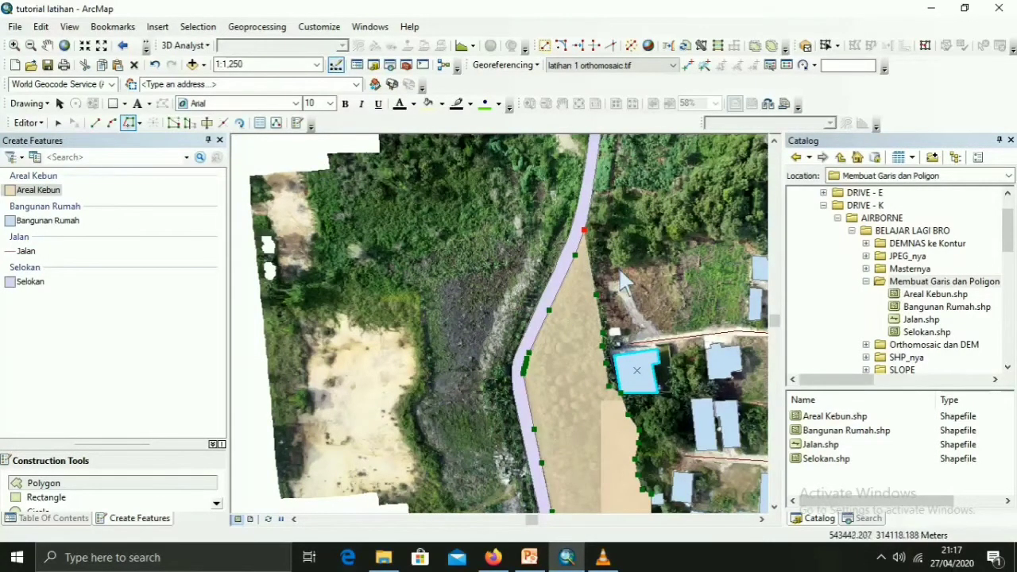
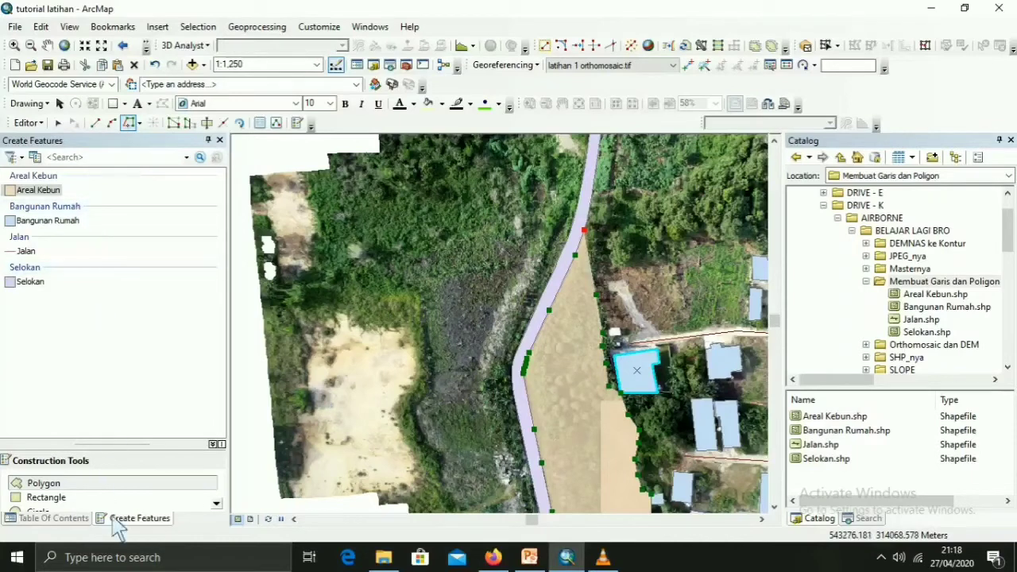
Step: Save the edits and stop the edit session
click(29, 122)
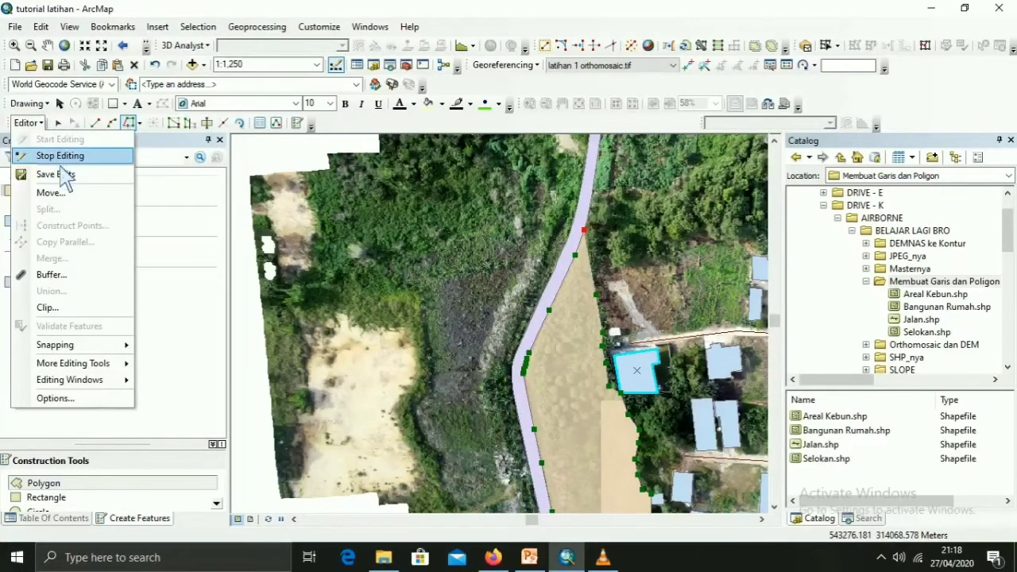
click(62, 172)
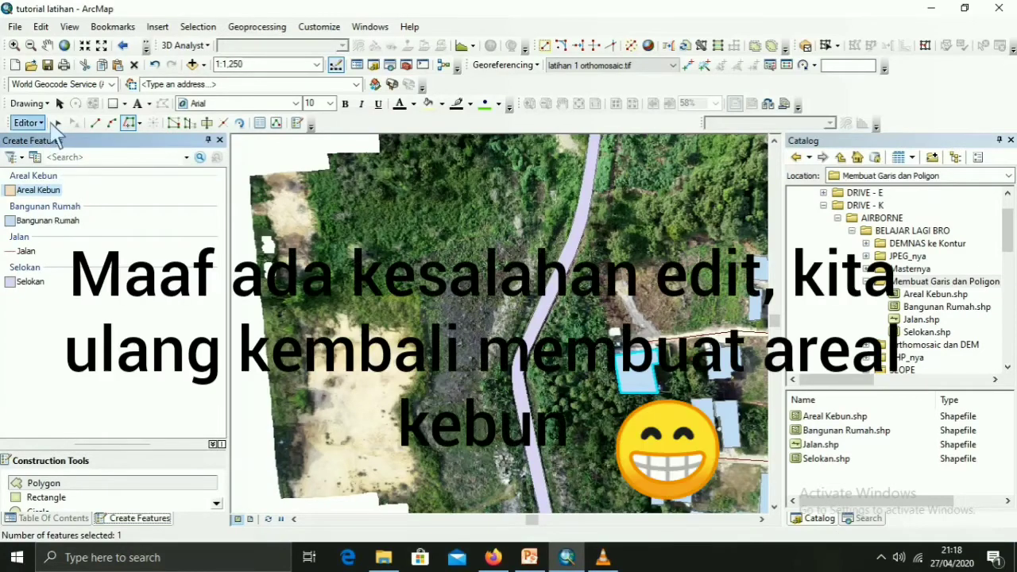
click(29, 122)
click(58, 157)
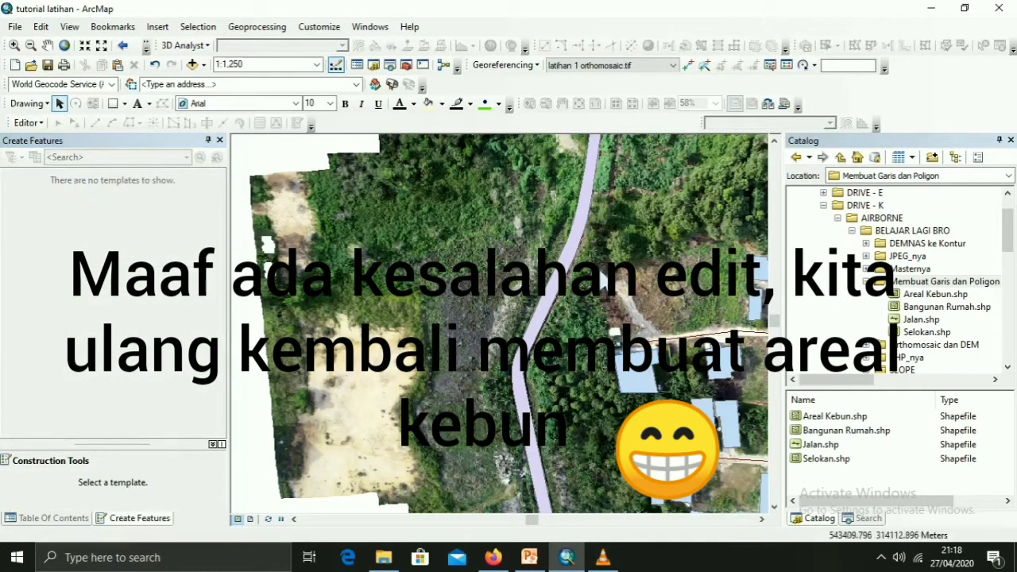
Step: Restart editing and begin an Areal Kebun polygon at the cleared plot's western edge, tracing south past the house nearest the ditch
click(775, 506)
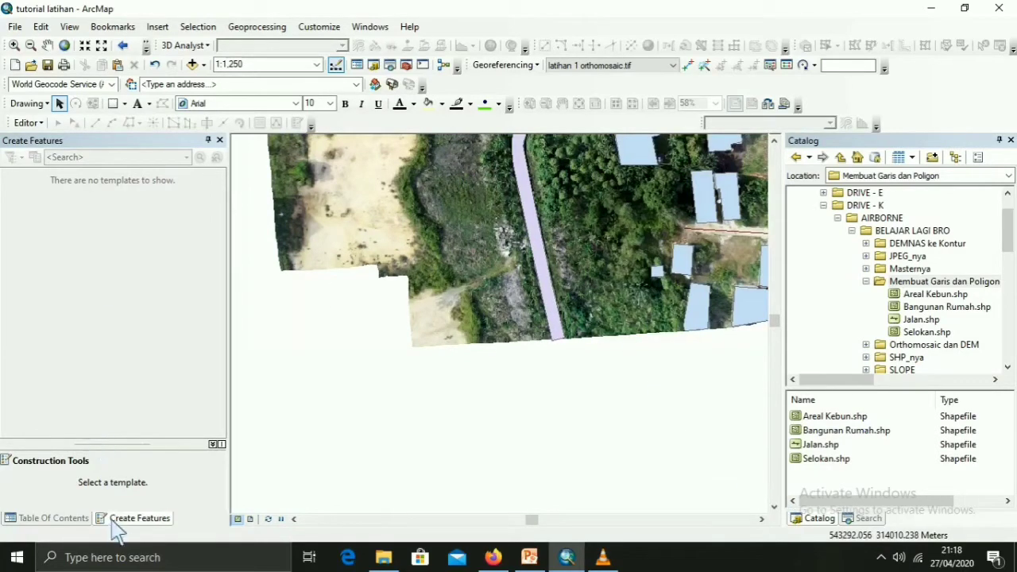
scroll(259, 311, down, 2)
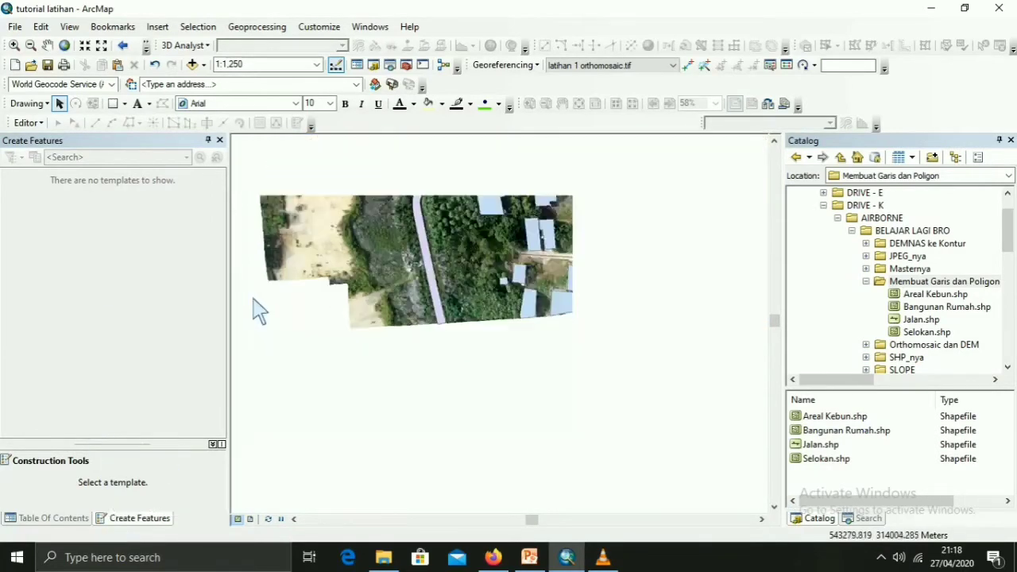
click(775, 141)
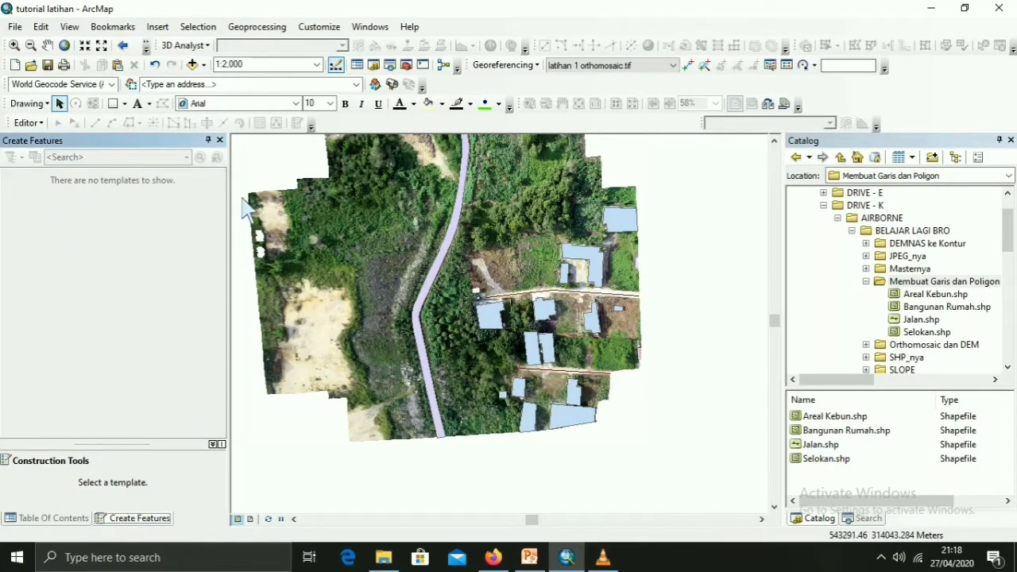
click(28, 123)
click(46, 138)
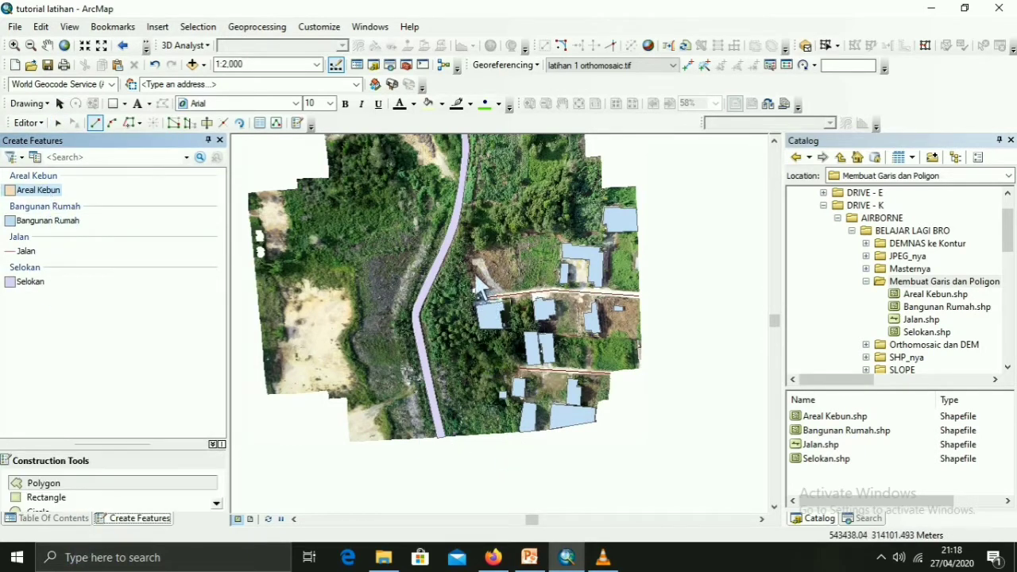
click(461, 274)
click(465, 299)
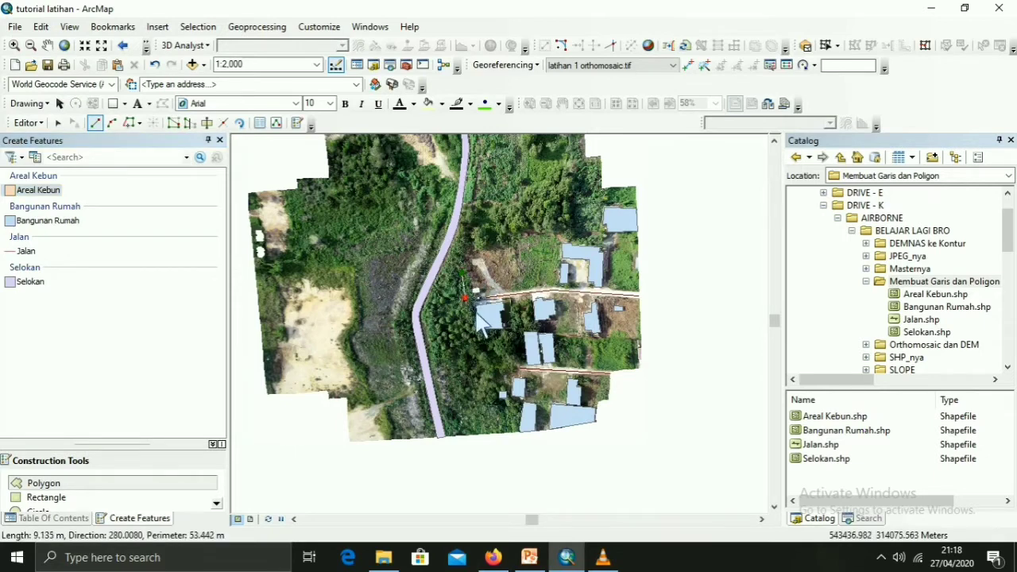
scroll(477, 321, up, 3)
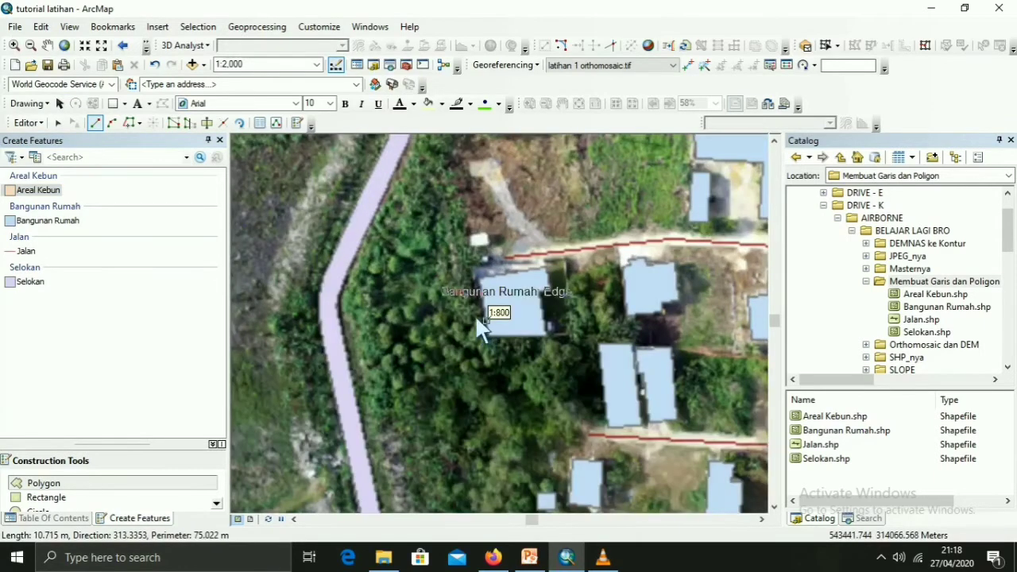
click(480, 348)
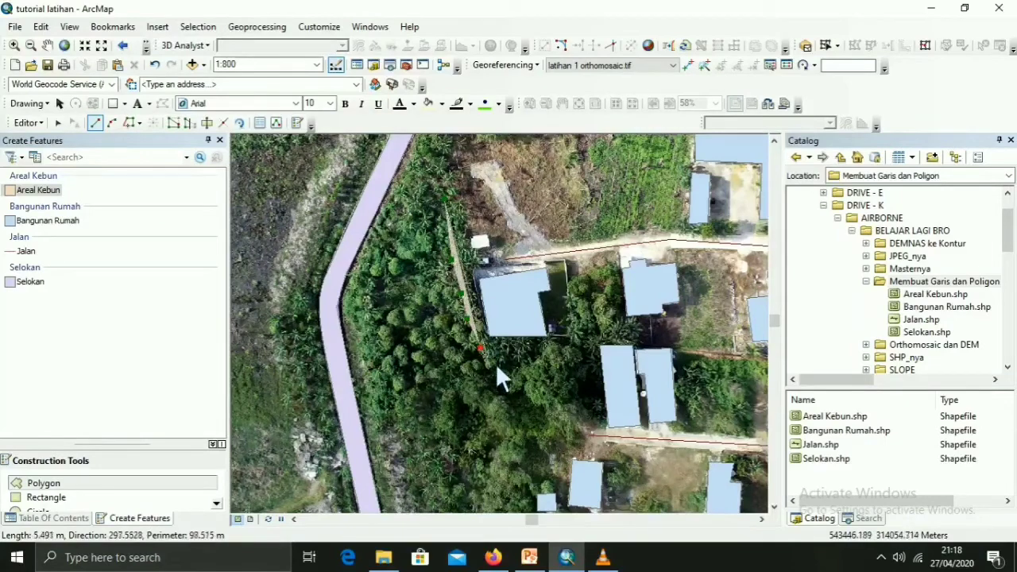
click(490, 365)
click(511, 419)
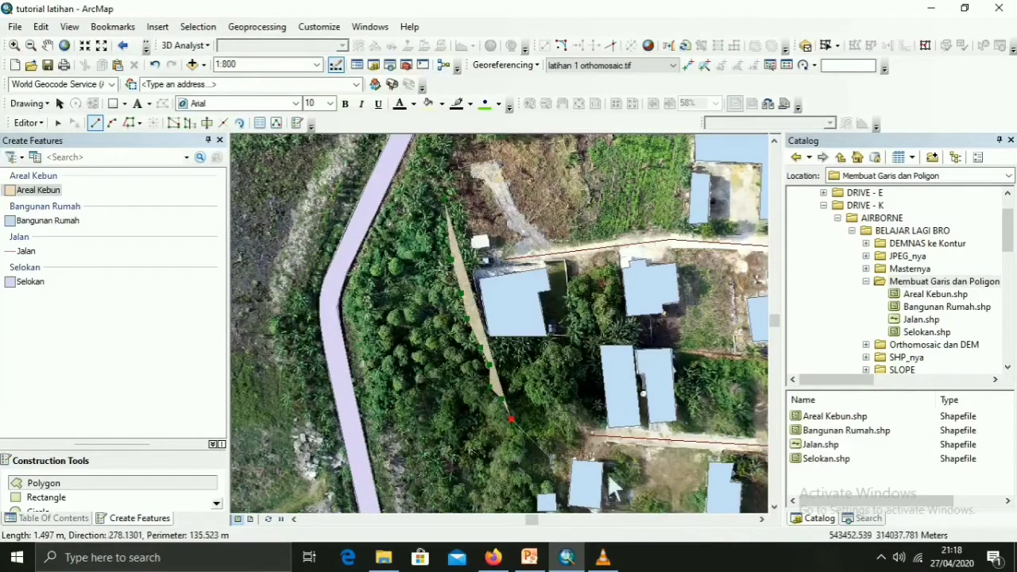
Step: Continue the Areal Kebun polygon past the small building to the orthomosaic's southern edge and across to the ditch's east bank
click(775, 507)
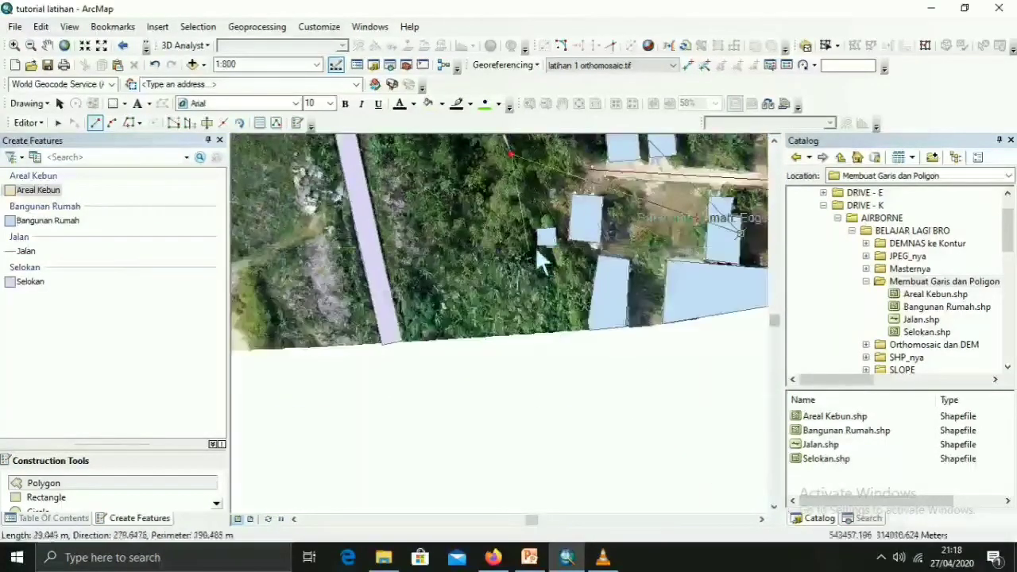
click(529, 230)
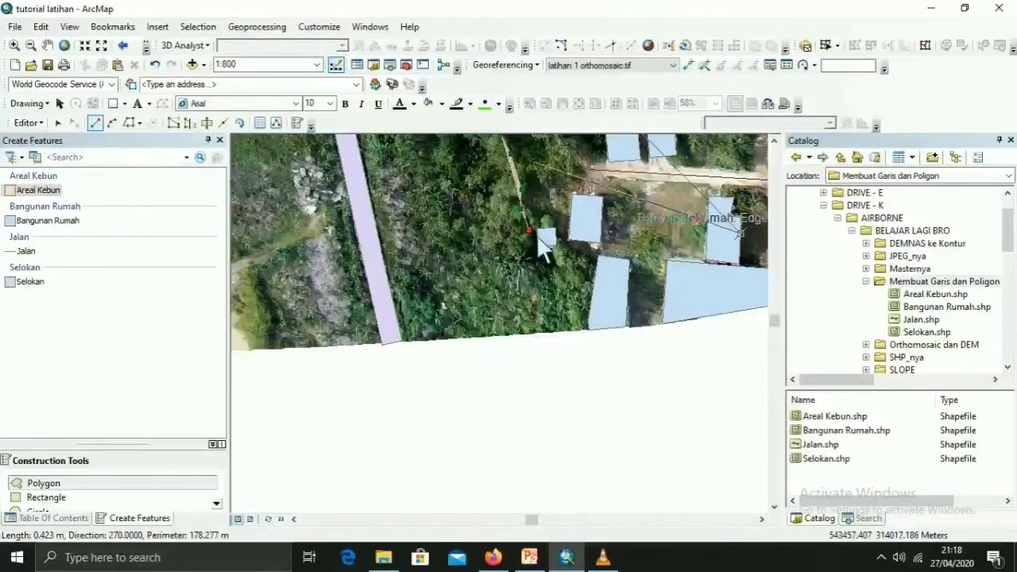
click(537, 264)
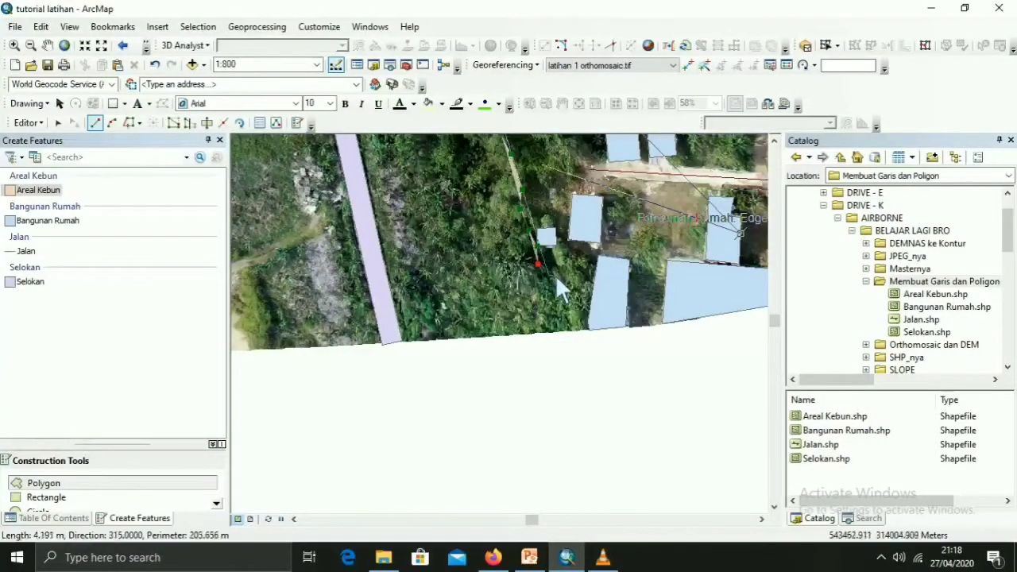
click(567, 319)
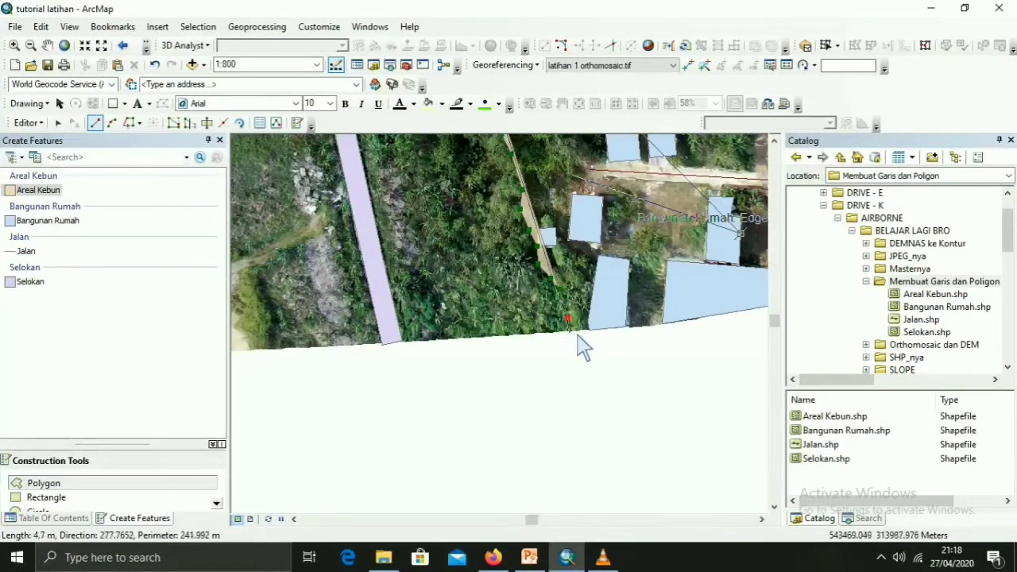
click(568, 329)
click(460, 337)
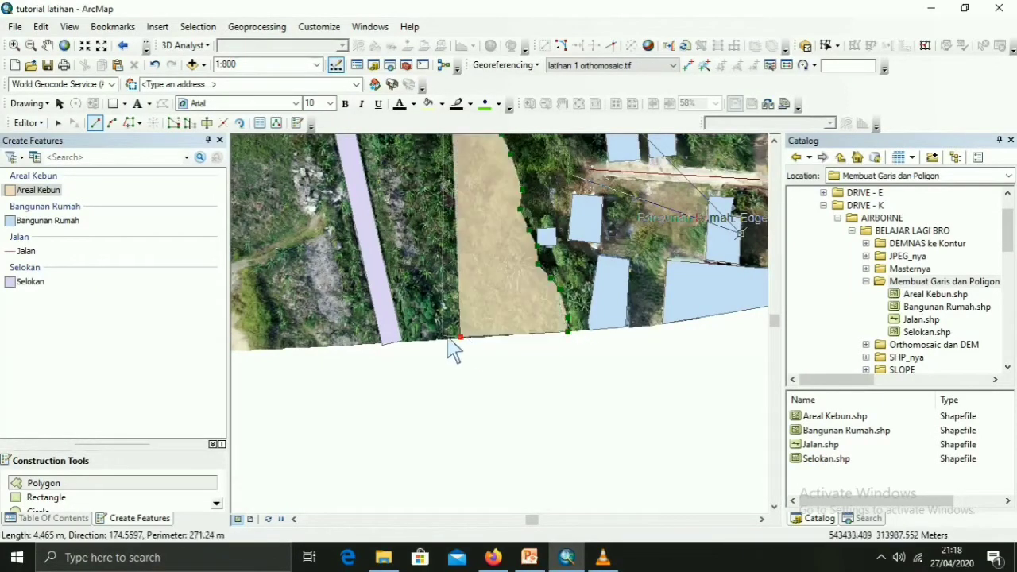
click(403, 340)
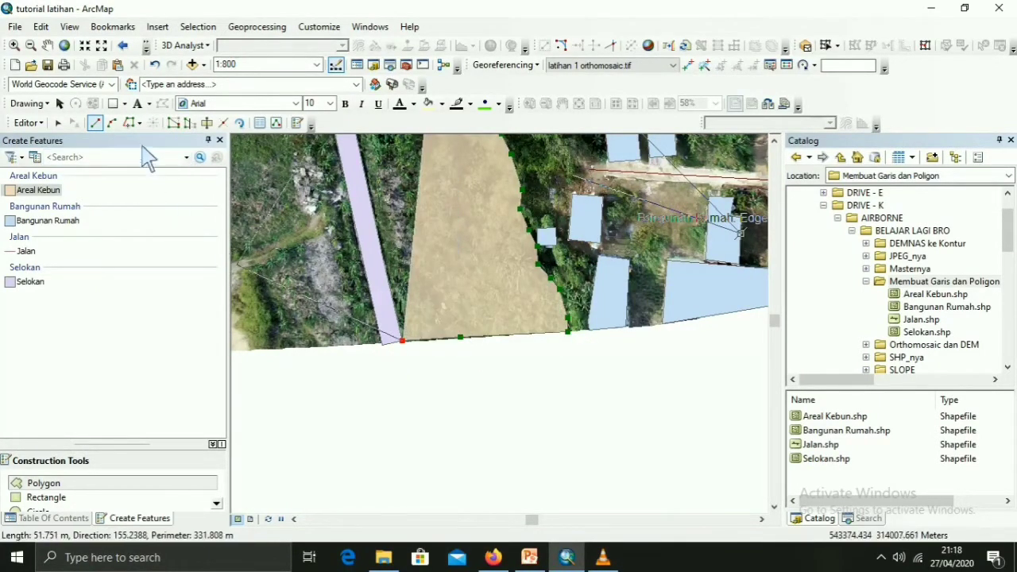
Step: Trace the Areal Kebun polygon's western side along the Selokan's east bank, from the southern edge to north of the cleared plot
click(129, 123)
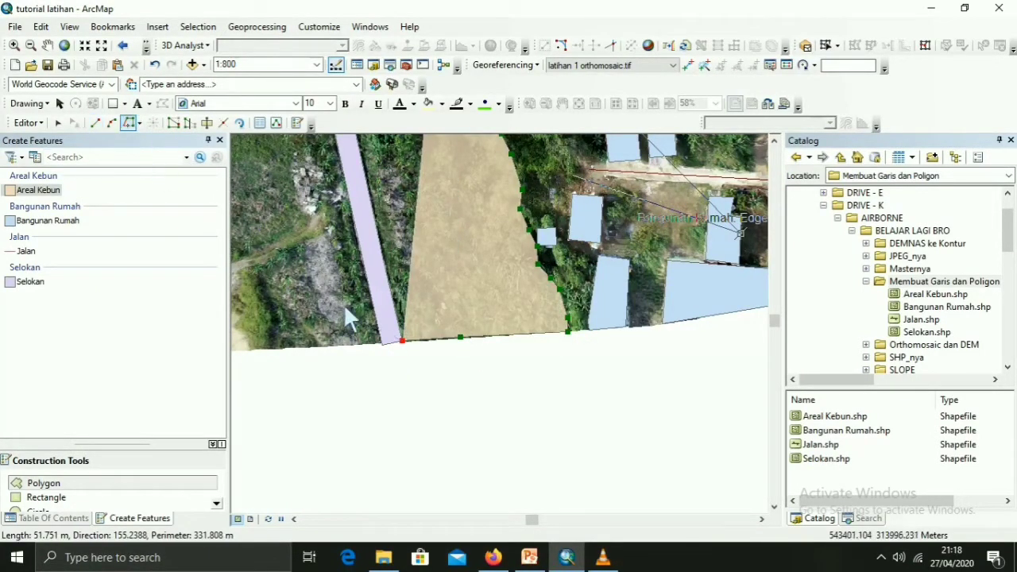
click(409, 346)
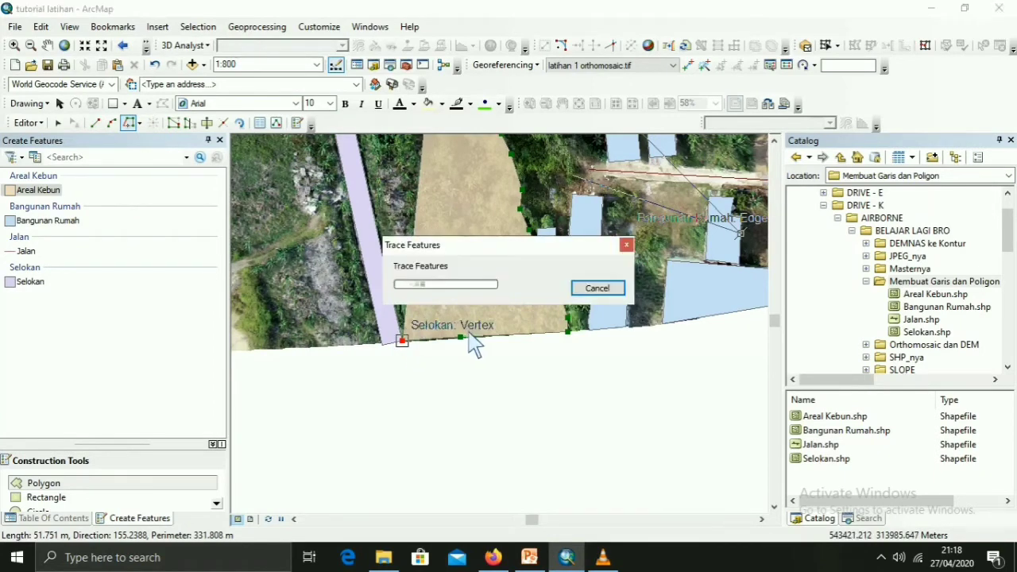
click(776, 142)
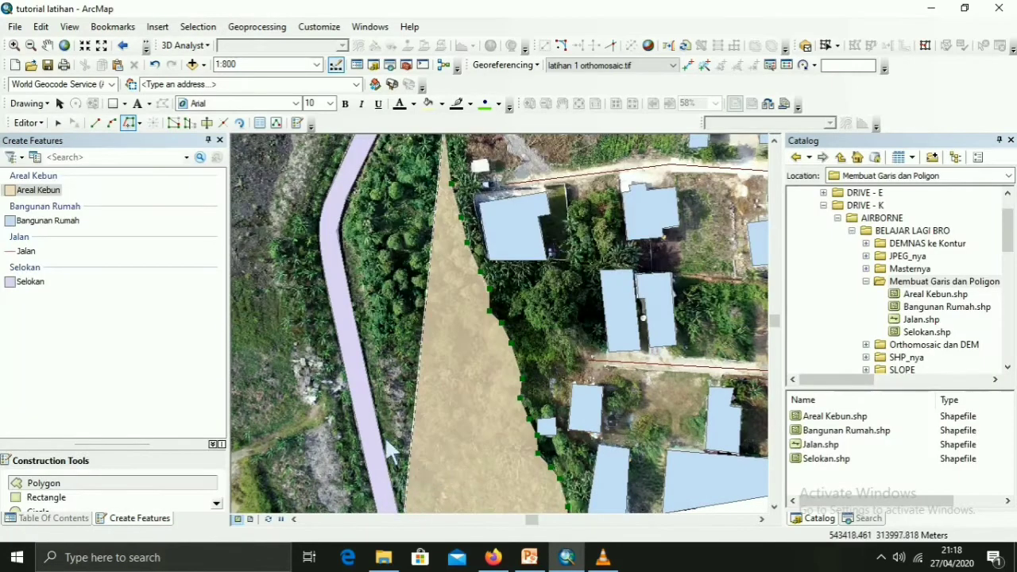
click(774, 506)
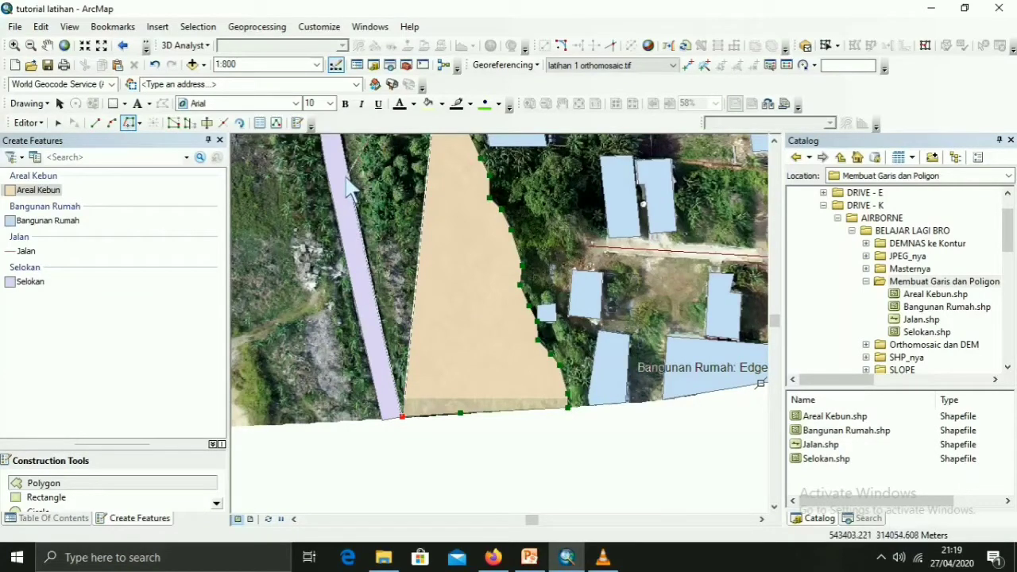
click(774, 141)
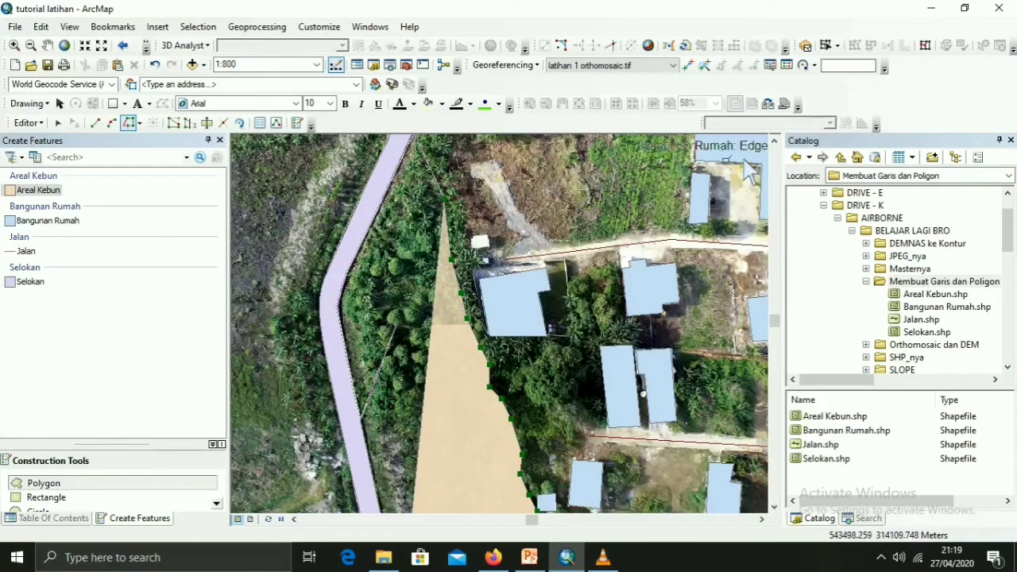
click(774, 141)
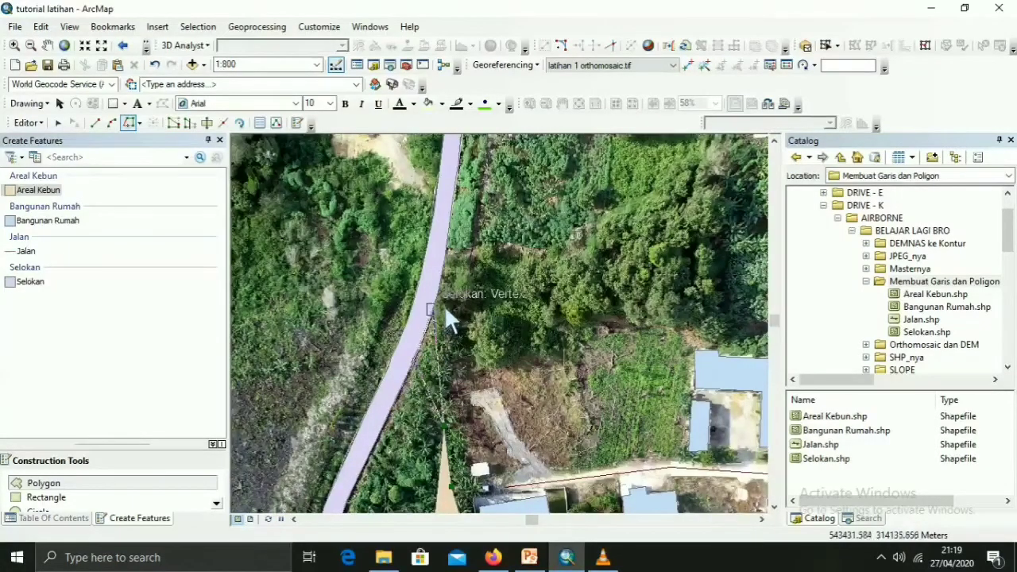
click(445, 299)
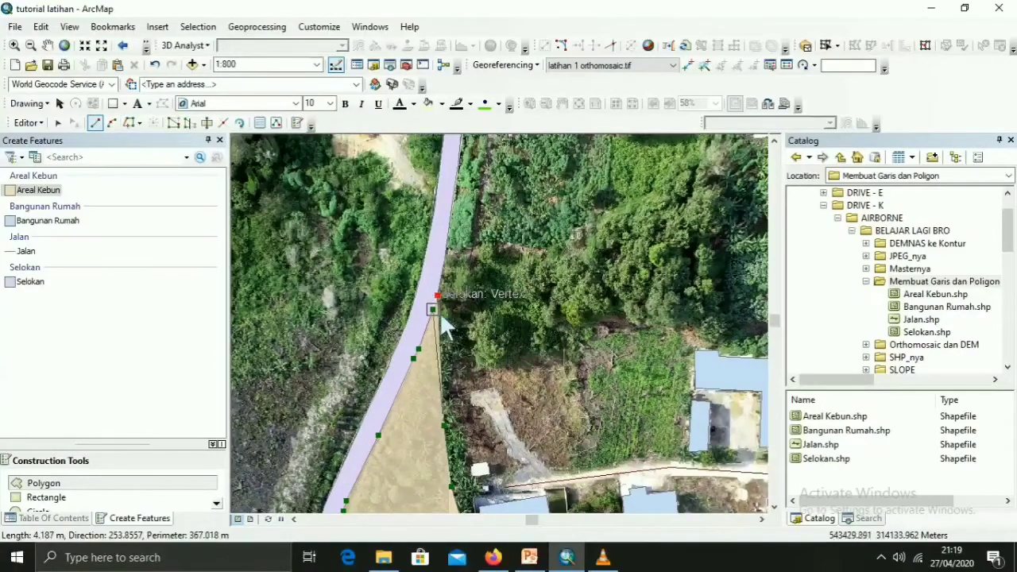
Step: Follow the garden's eastern boundary south from the ditch along the cleared plot to the starting vertex and finish the Areal Kebun polygon
click(444, 317)
click(452, 348)
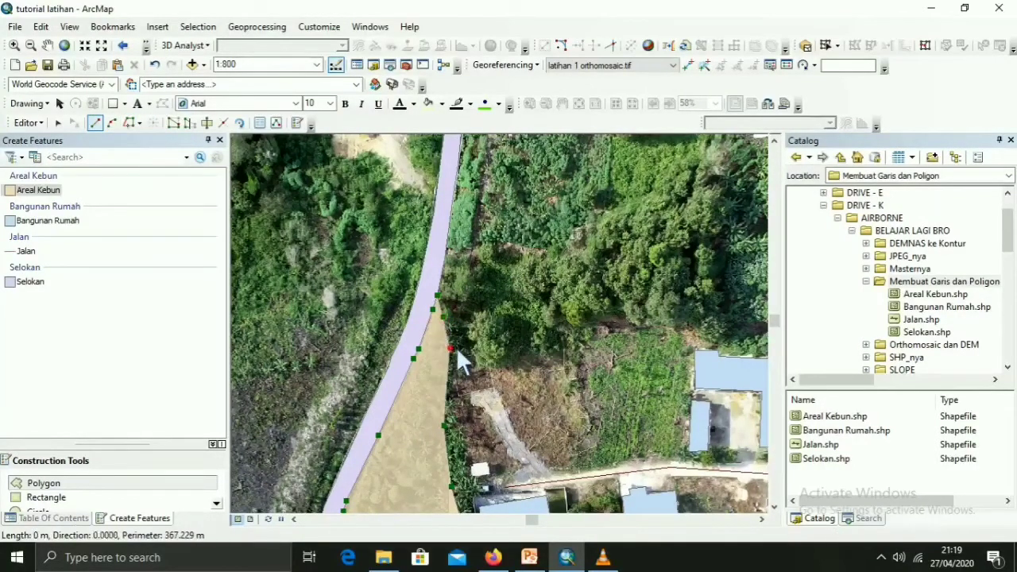
click(454, 400)
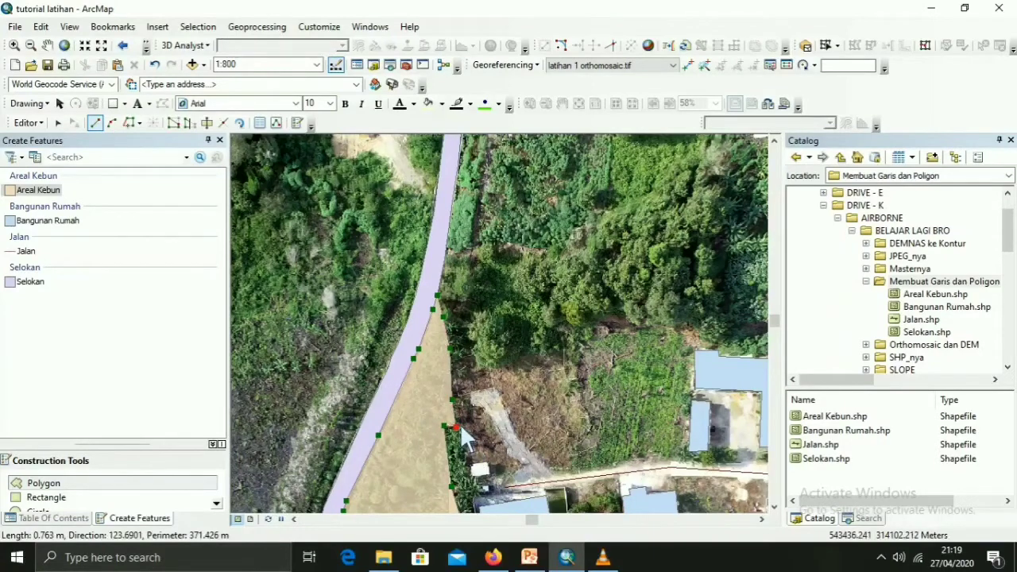
double_click(459, 423)
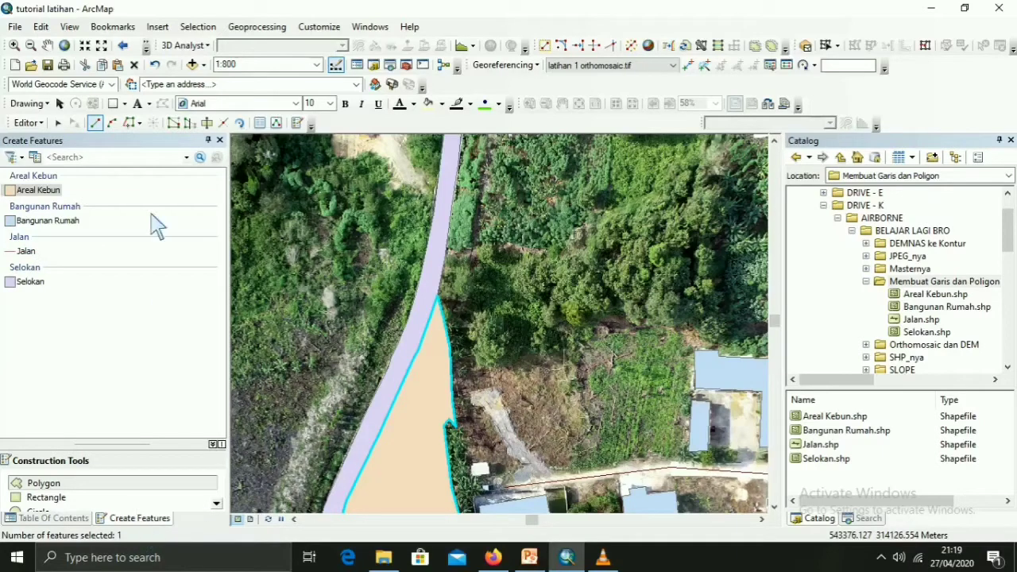
Step: Save the new Areal Kebun polygon and end the edit session
click(28, 123)
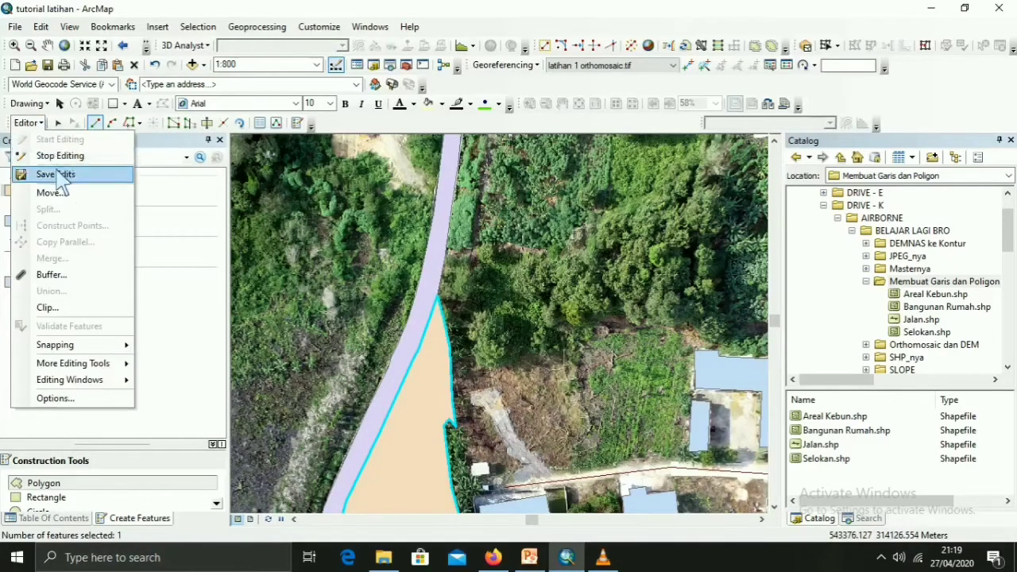
click(57, 174)
click(32, 124)
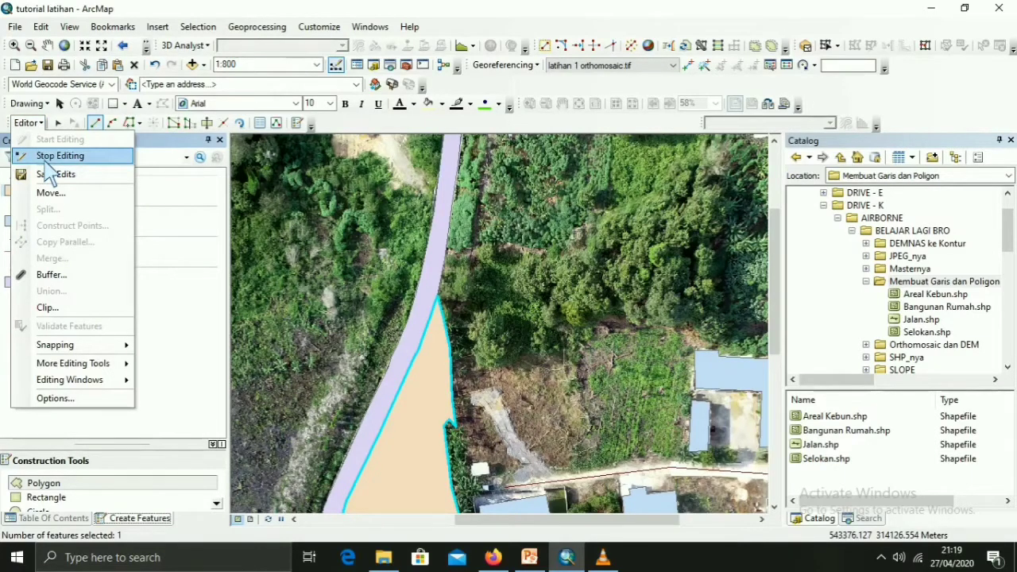
click(50, 159)
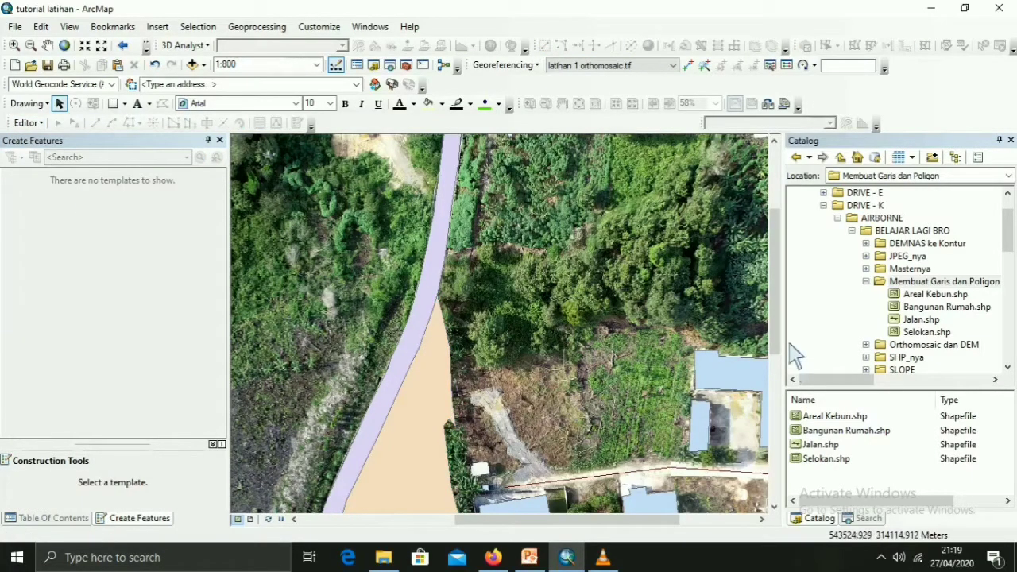
Step: Change the Selokan layer's symbol to the predefined Lake style
drag(775, 336, 776, 454)
scroll(677, 397, up, 2)
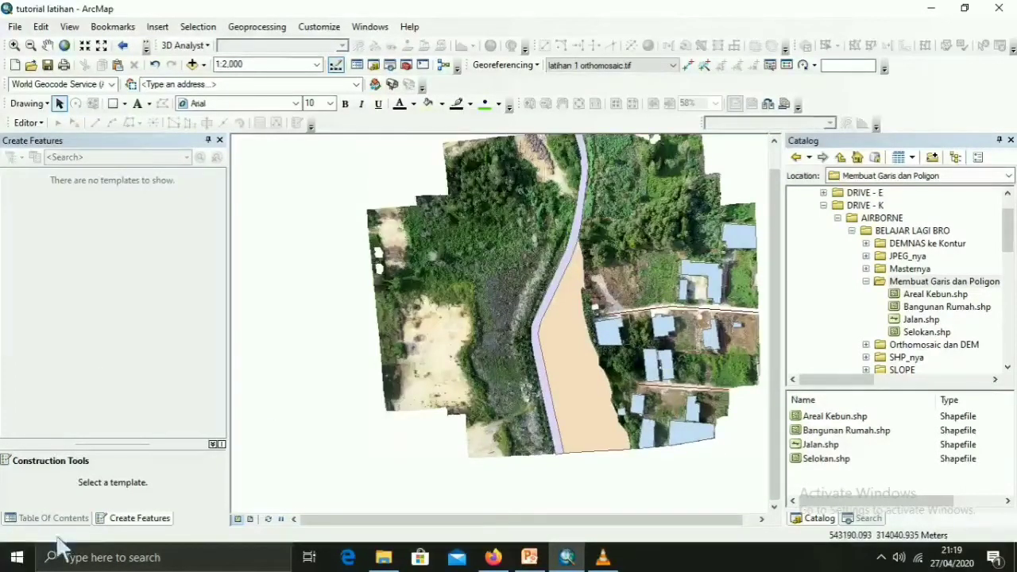
click(54, 519)
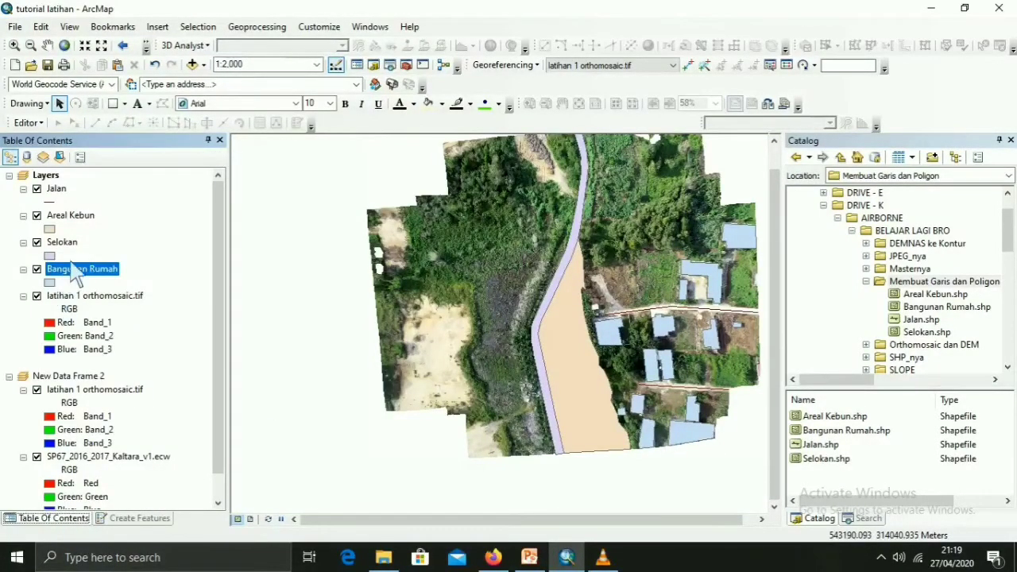
click(49, 256)
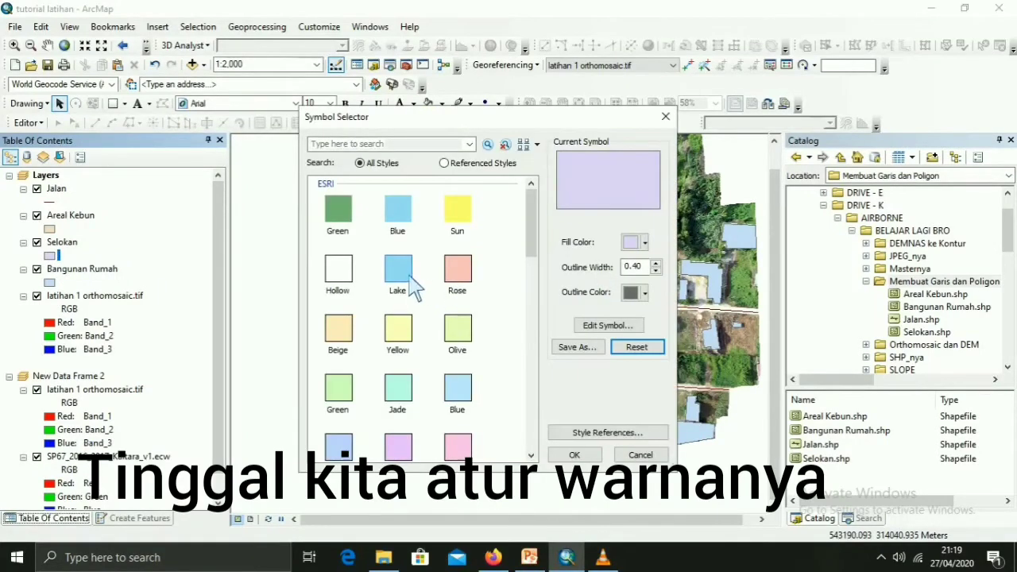
click(400, 270)
click(575, 455)
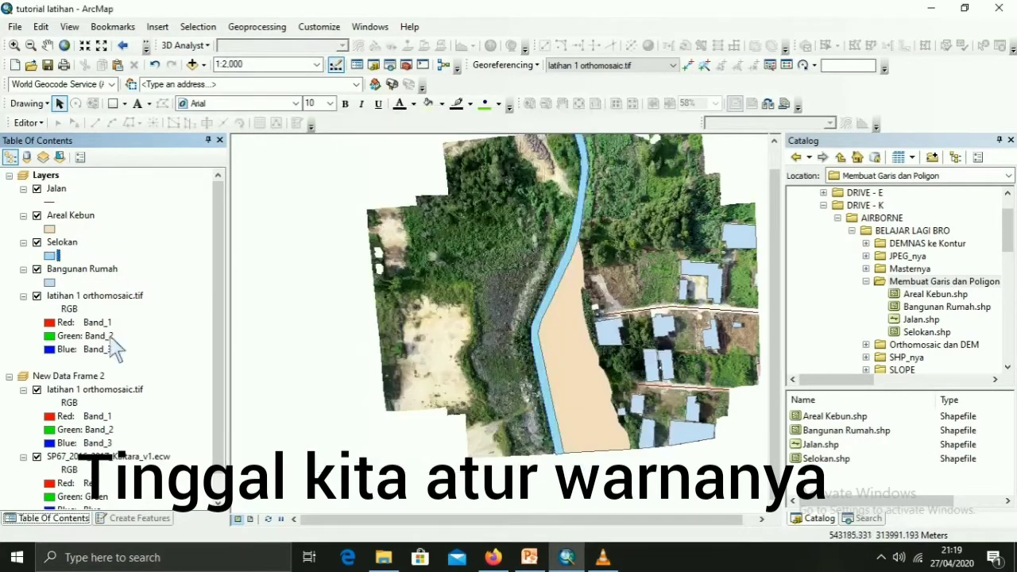
Step: Give the Areal Kebun layer the predefined light Green symbol with a dark outline
click(50, 229)
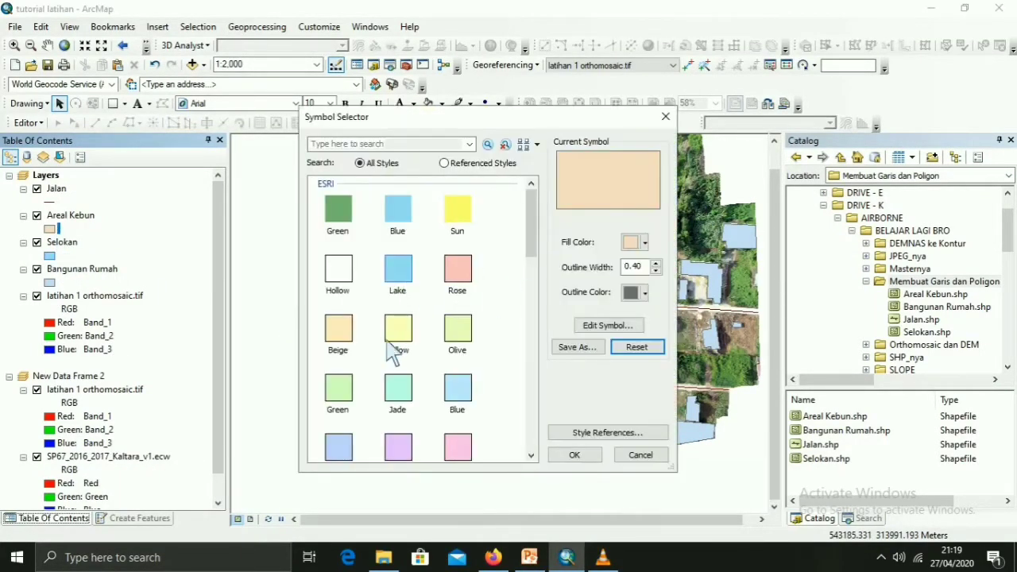
click(354, 392)
click(575, 454)
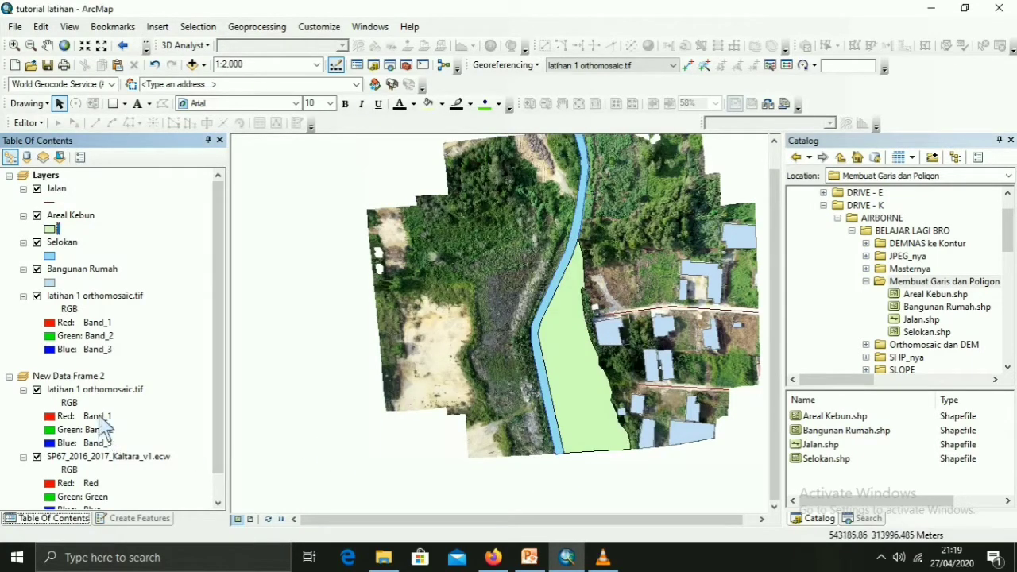
Step: Change the Bangunan Rumah layer's symbol to the predefined Beige style
click(49, 282)
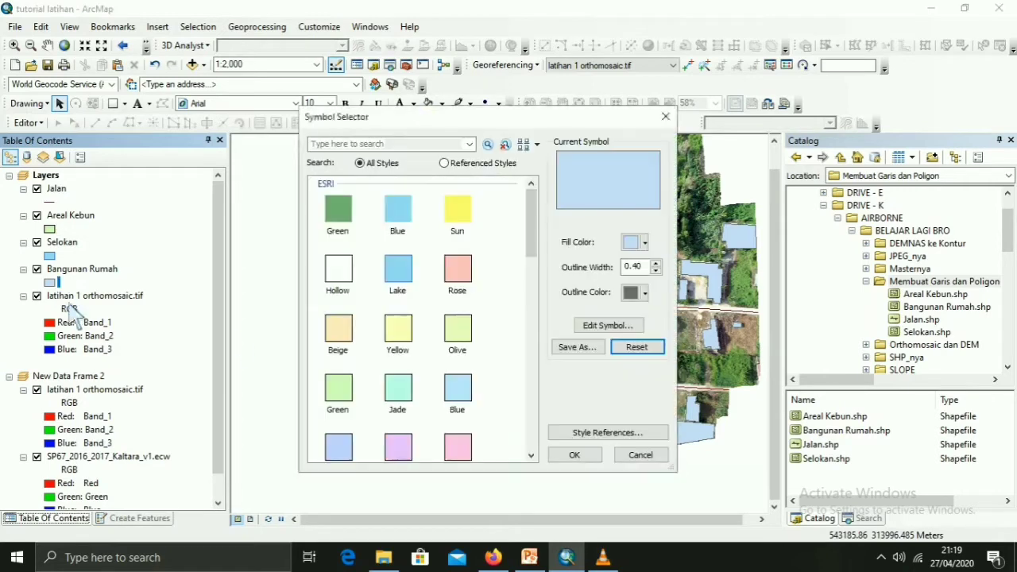
click(349, 350)
click(575, 454)
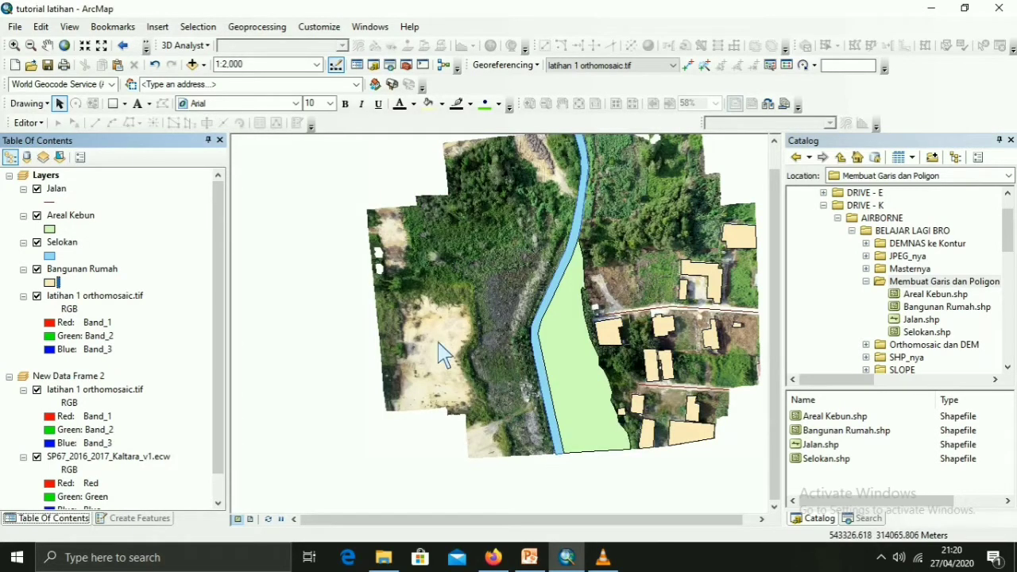
Step: Switch to the page layout view and set the main map's scale to 1:1,000
click(761, 520)
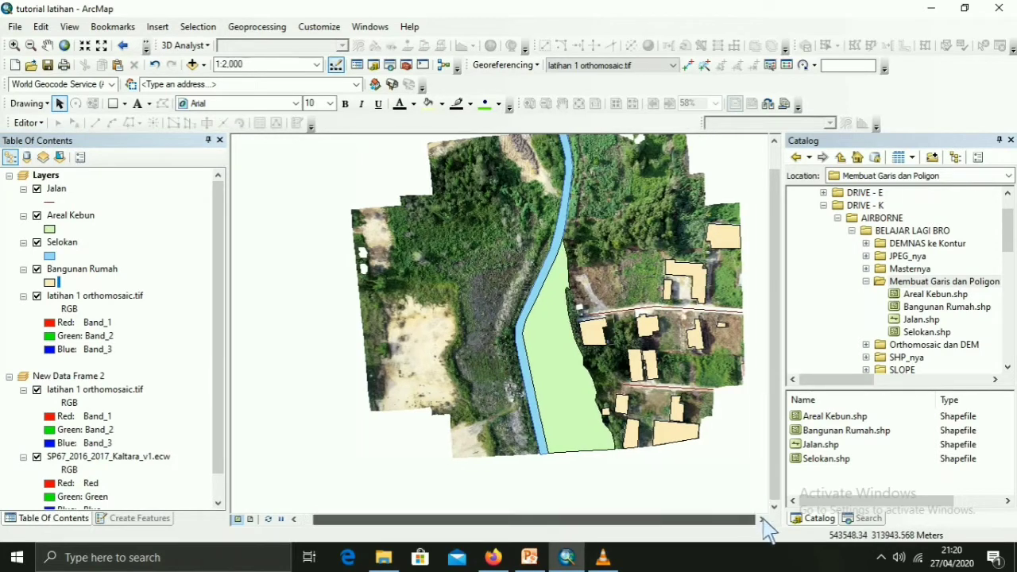
scroll(777, 481, down, 1)
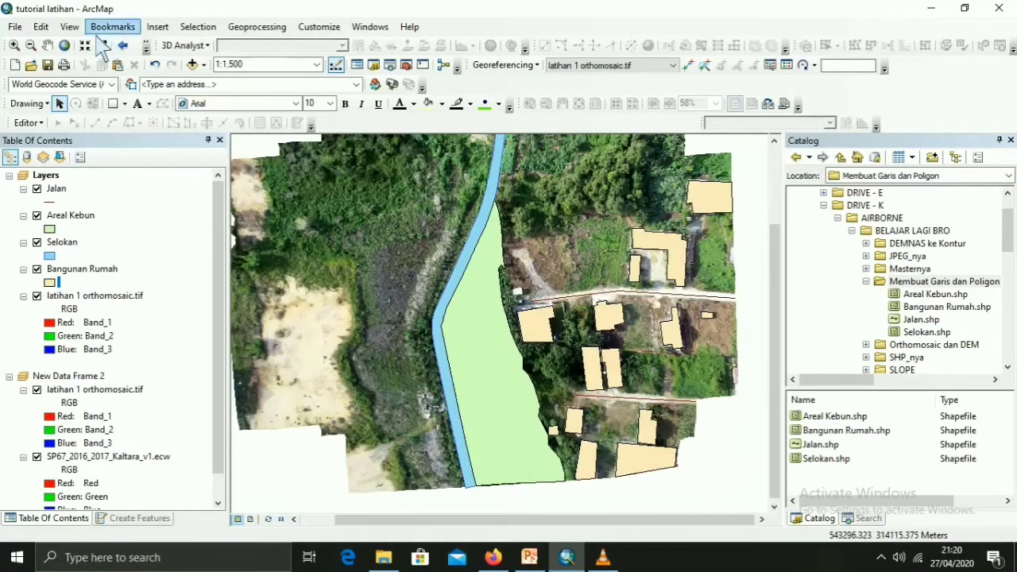
click(69, 26)
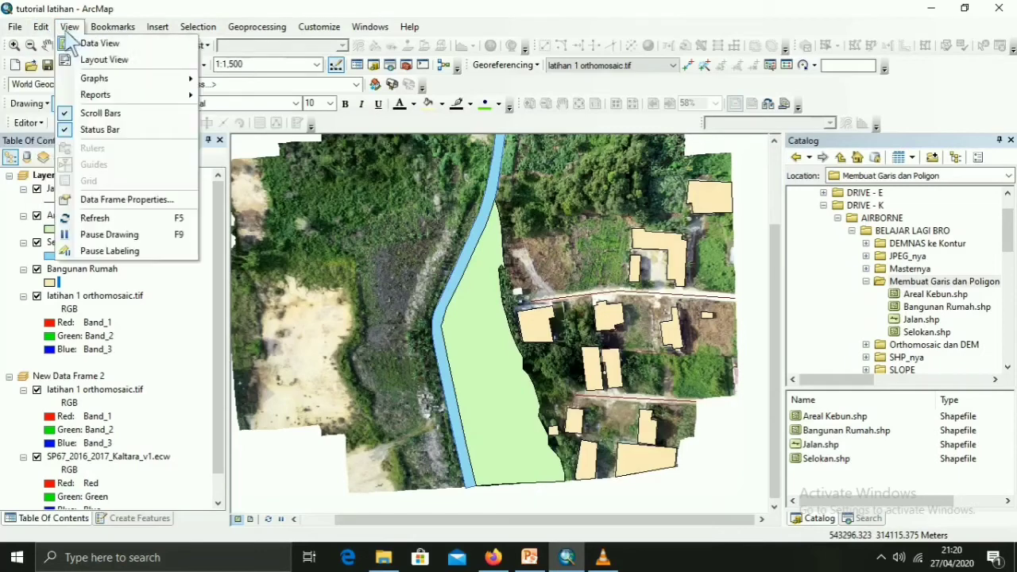
click(99, 60)
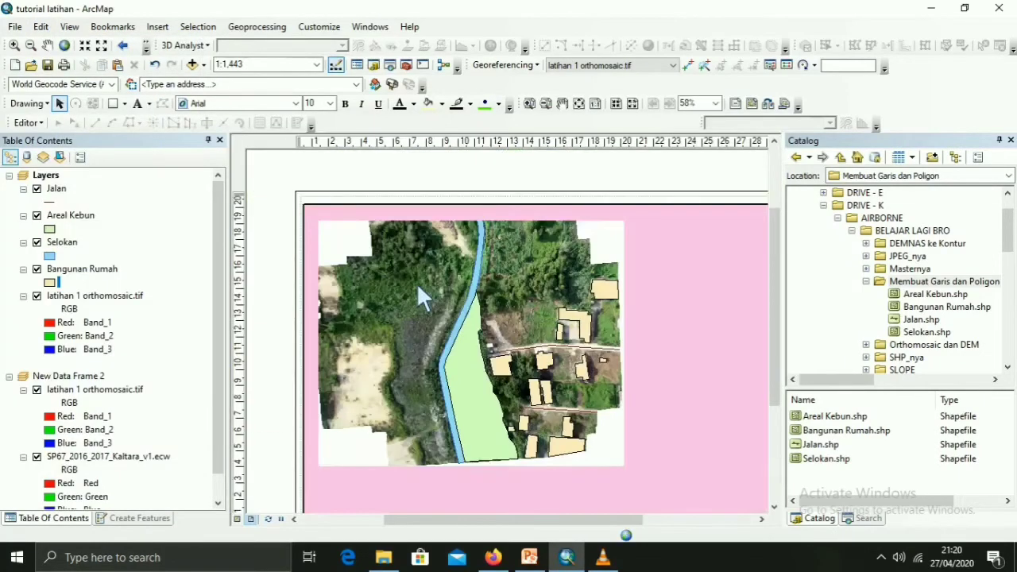
click(278, 67)
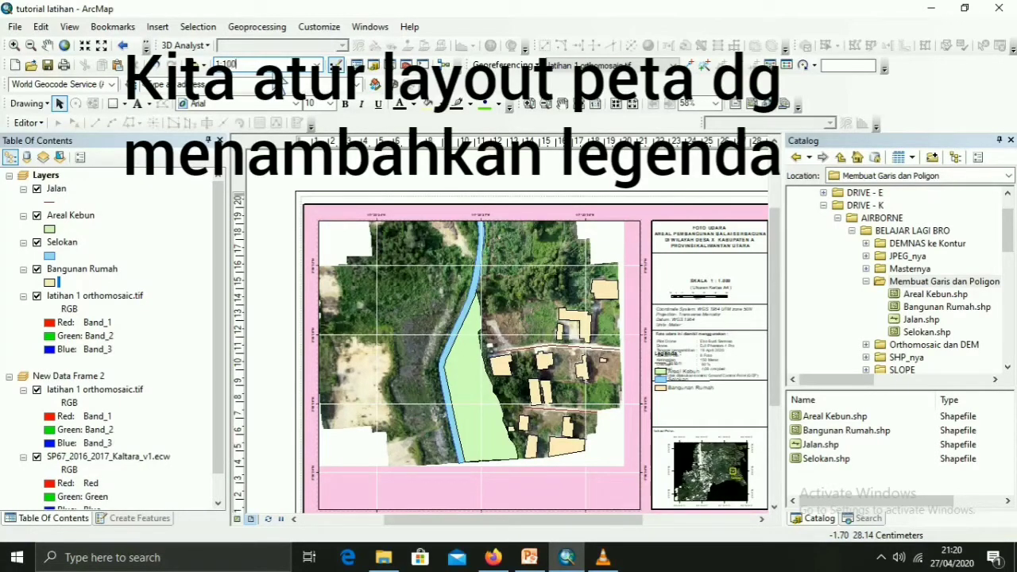
text(1:1000)
key(Return)
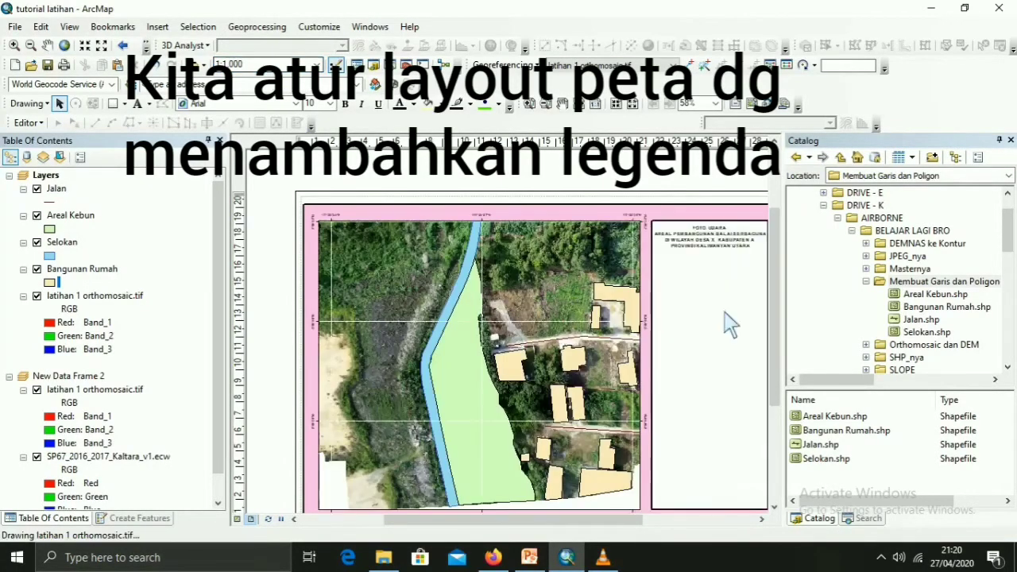
Step: Shift the map slightly downward within the layout's main data frame
drag(775, 291, 775, 336)
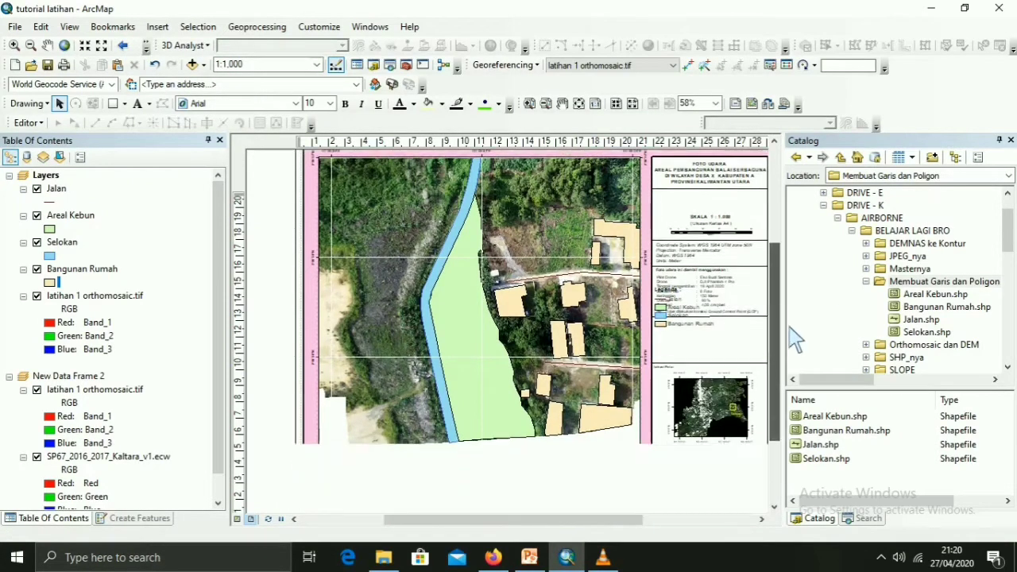
click(47, 45)
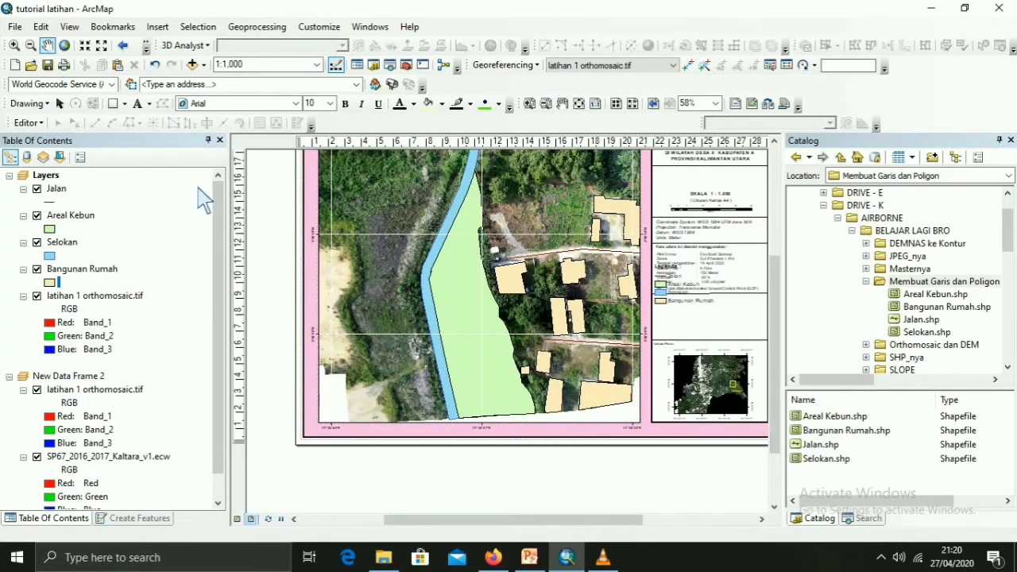
drag(488, 254, 486, 283)
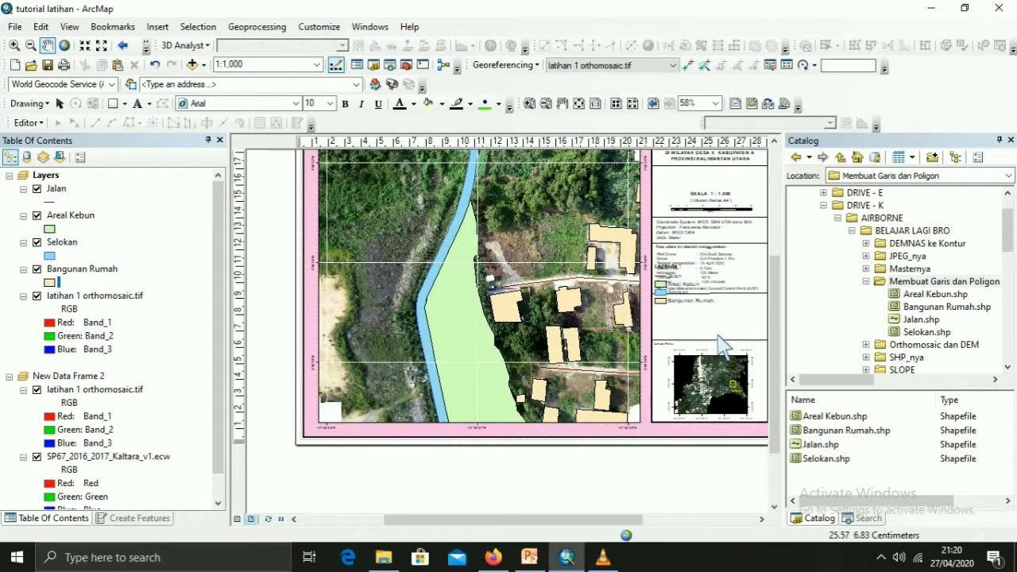
Step: Move the legend into the empty box between the aerial photo details and the Lokasi Peta inset map
click(59, 103)
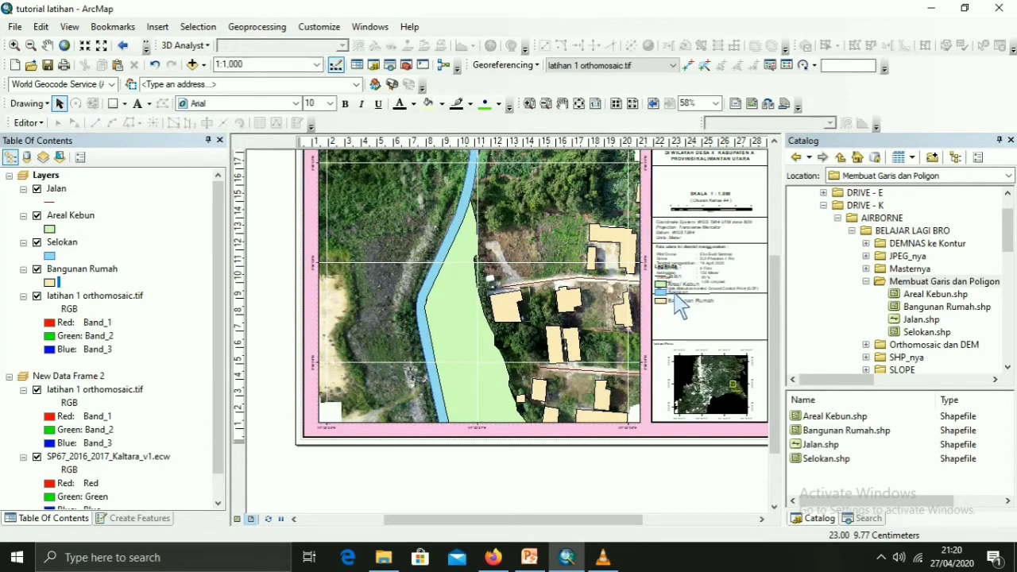
scroll(681, 306, up, 3)
click(677, 308)
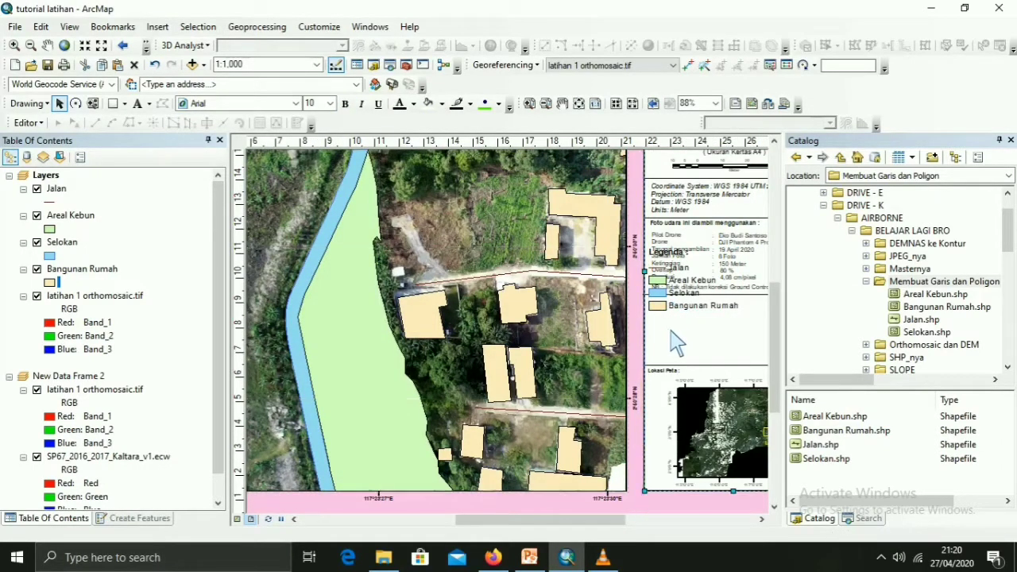
click(691, 313)
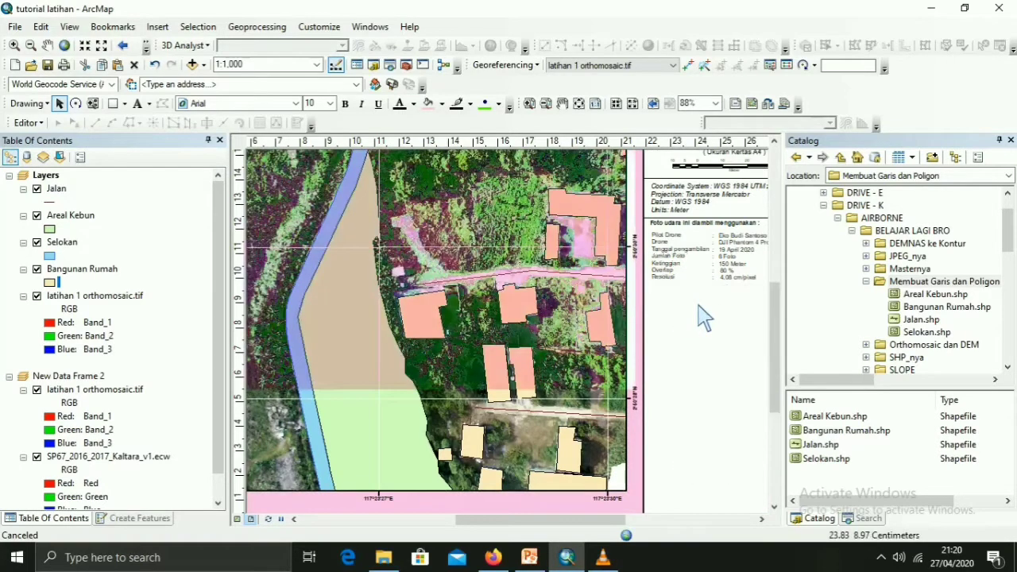
drag(703, 314, 715, 344)
key(Escape)
drag(759, 294, 726, 347)
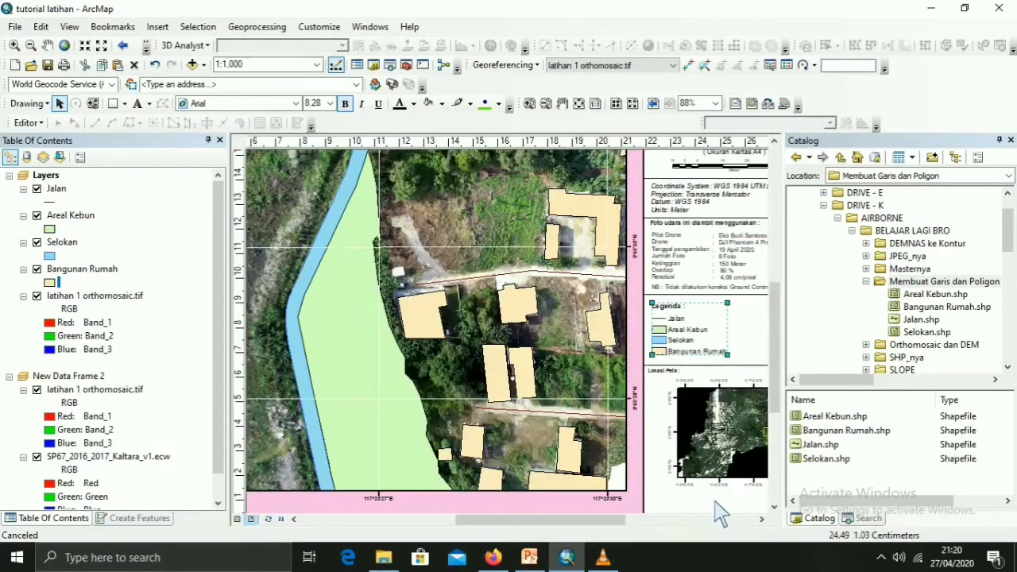
Step: Resize the information panel's border so its upper edge encloses the title and its lower edge aligns with the map frame
click(762, 519)
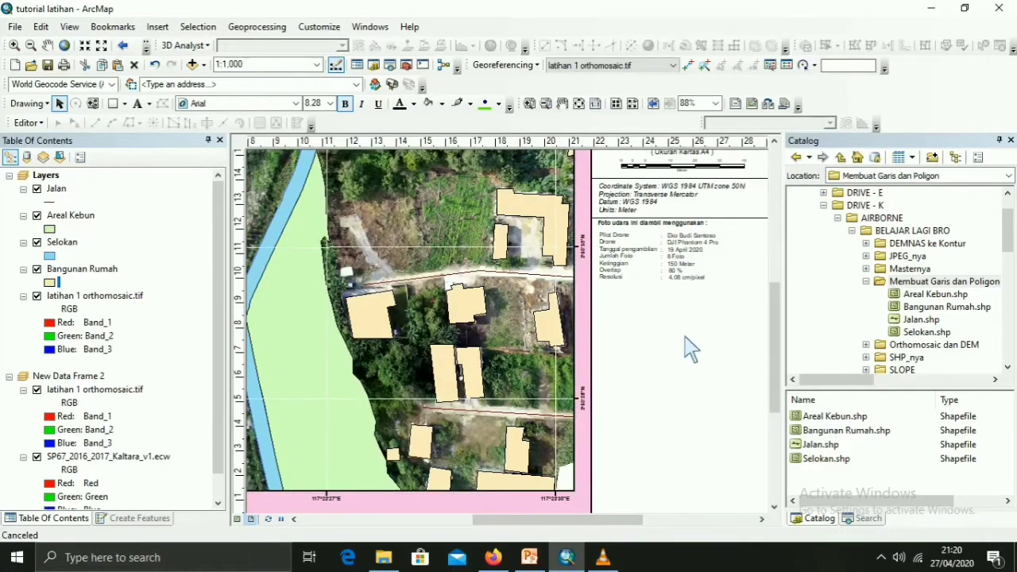
drag(777, 316, 778, 287)
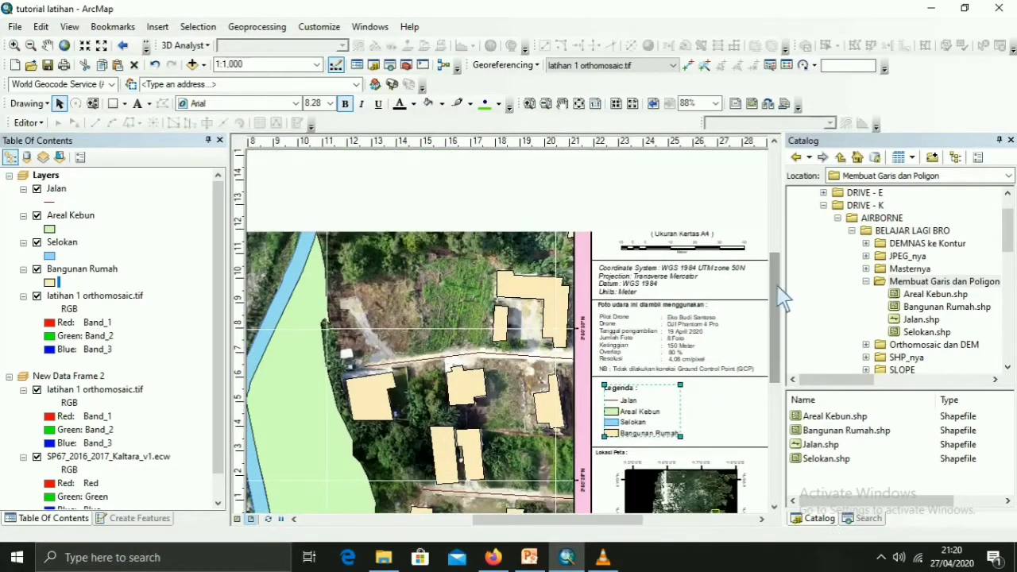
scroll(744, 293, up, 2)
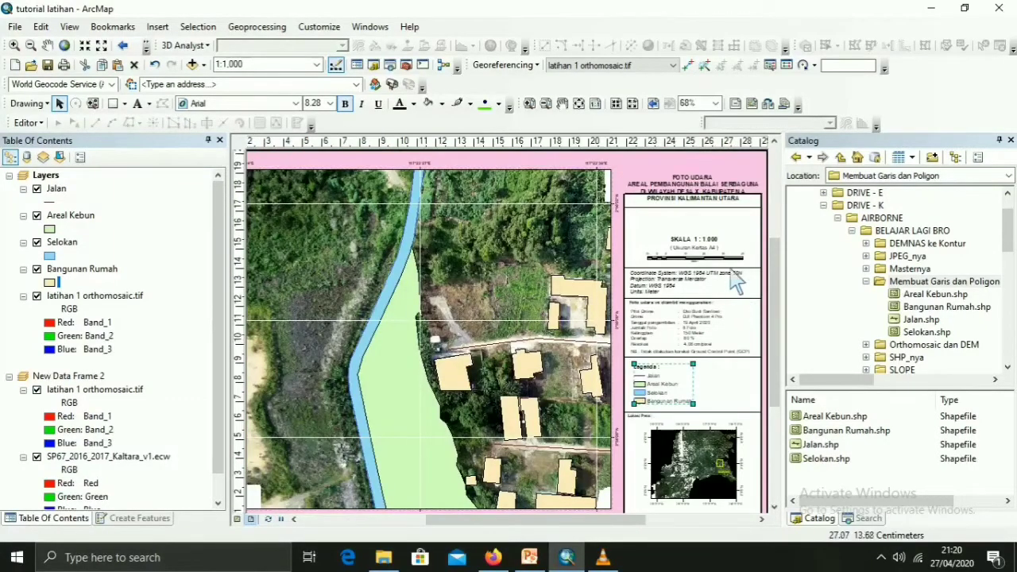
click(760, 208)
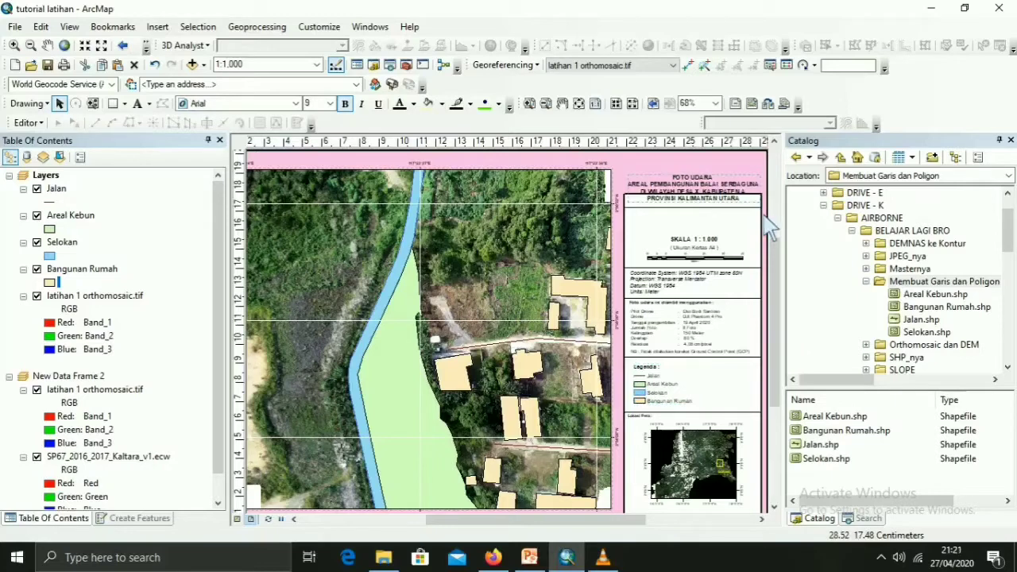
click(703, 197)
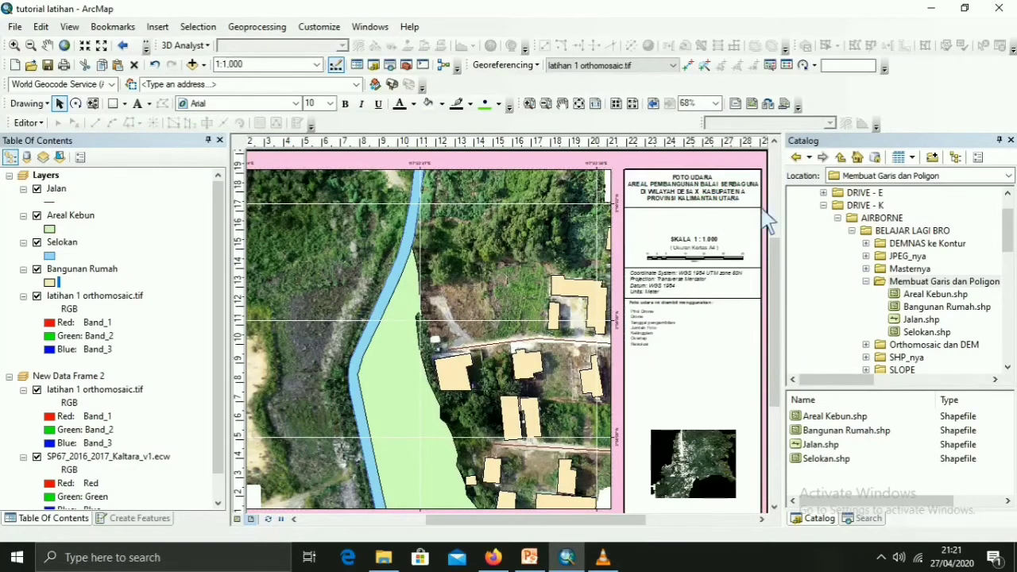
drag(777, 224, 779, 340)
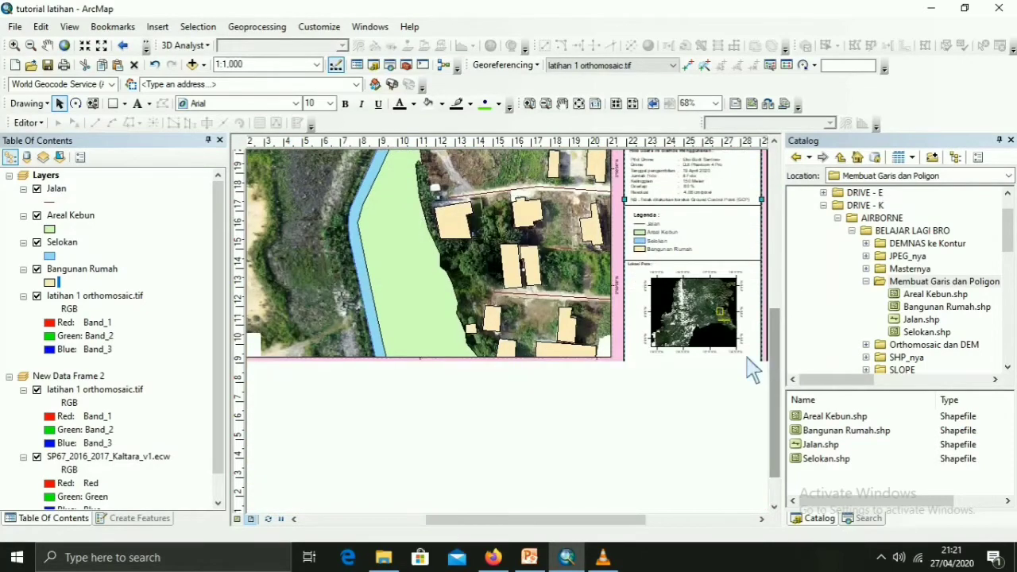
drag(702, 384, 702, 361)
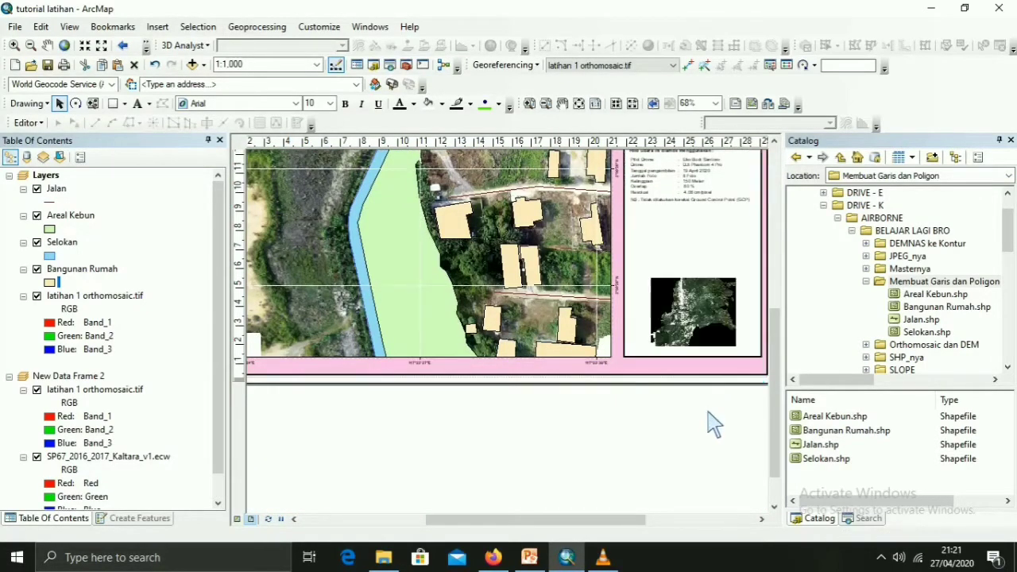
Step: Review the map layout, from the whole page to the information panel with its title, scale and legend
scroll(713, 421, down, 5)
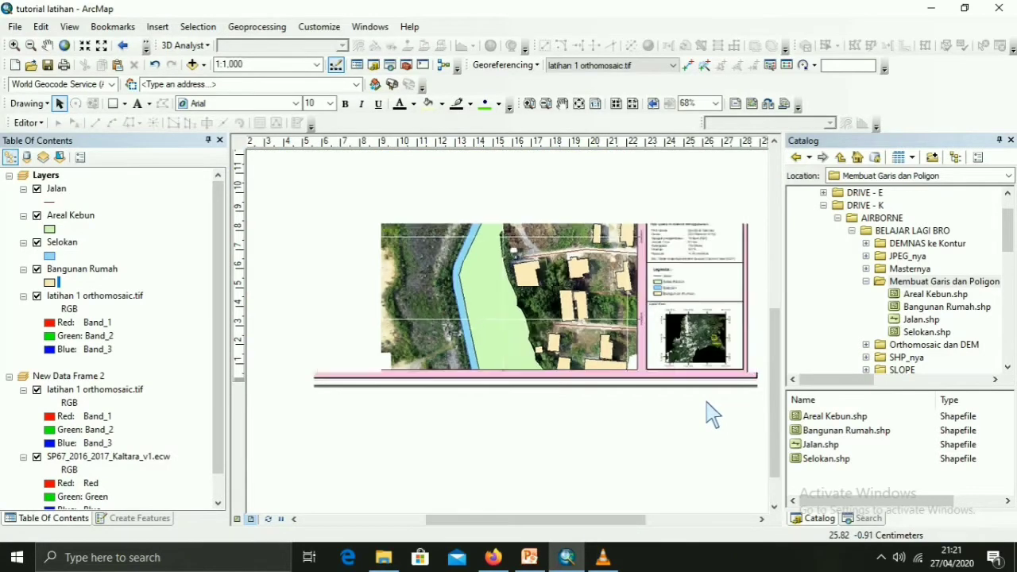
scroll(768, 397, down, 1)
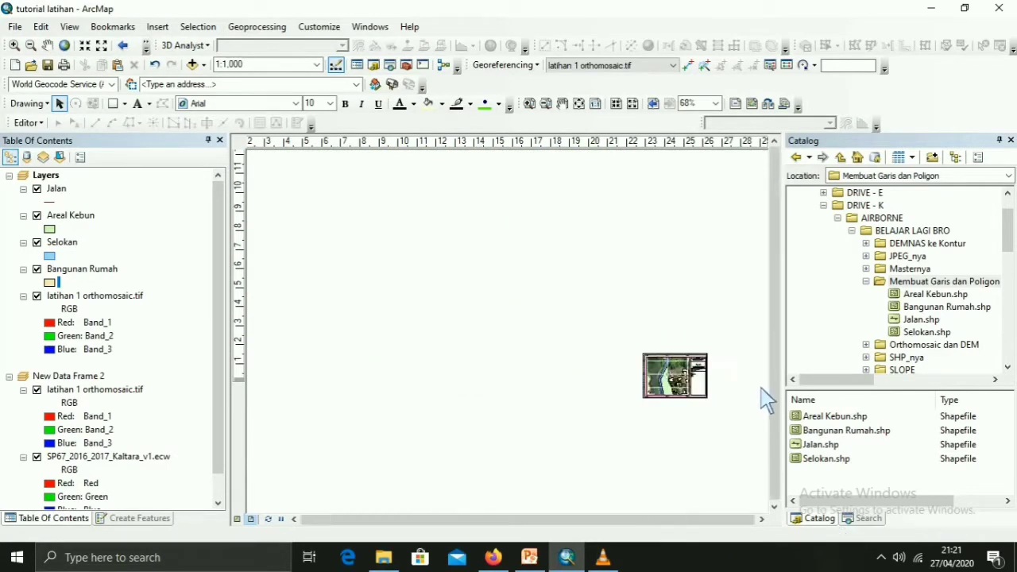
scroll(765, 402, up, 3)
scroll(604, 399, up, 1)
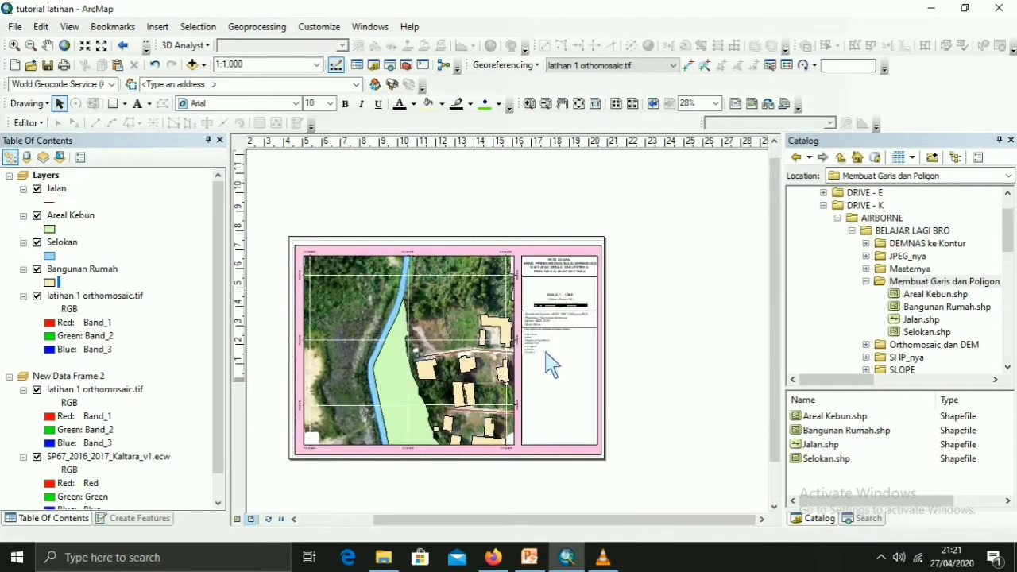
scroll(609, 302, up, 2)
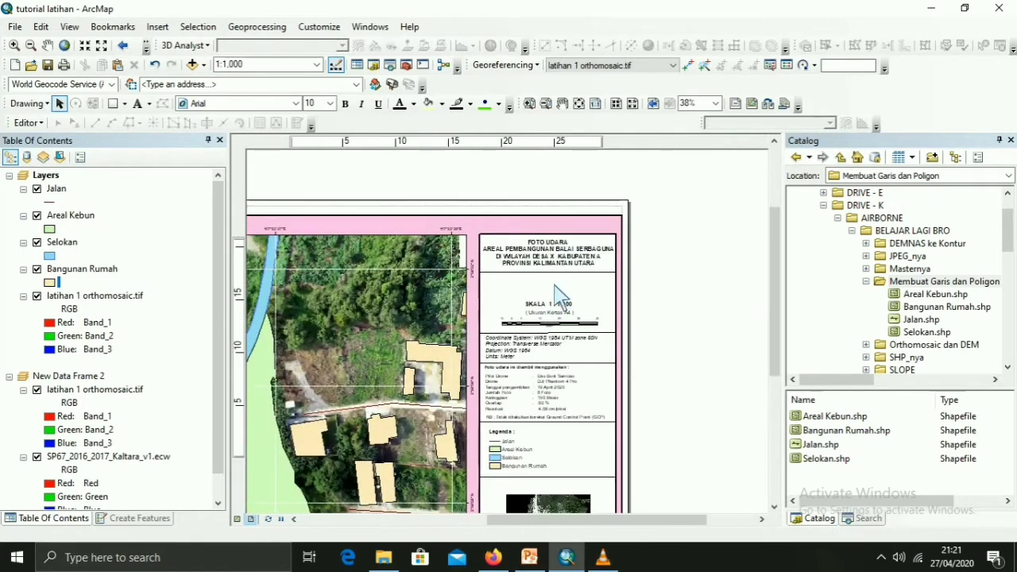
scroll(559, 301, up, 1)
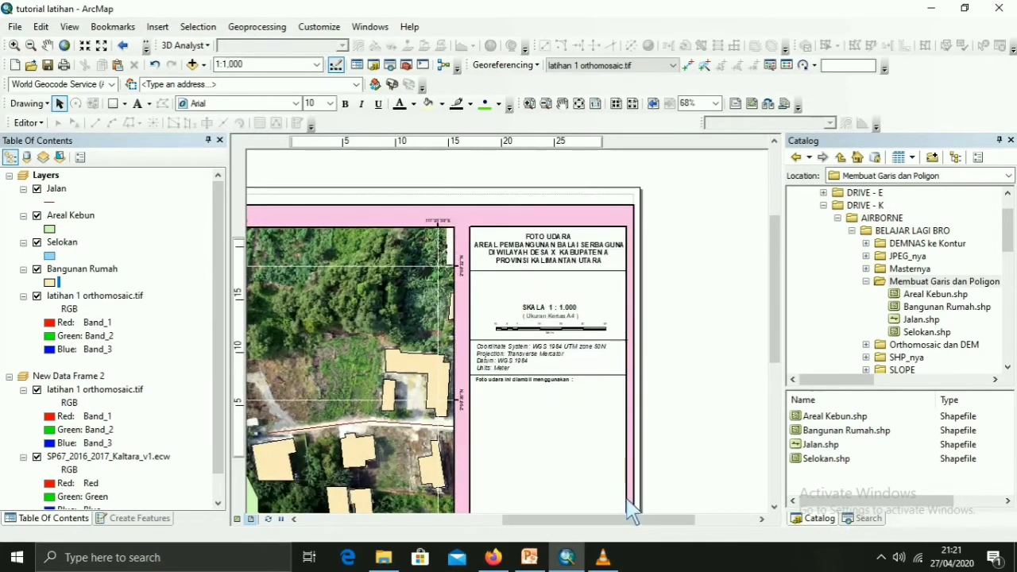
scroll(645, 475, down, 3)
scroll(645, 475, up, 3)
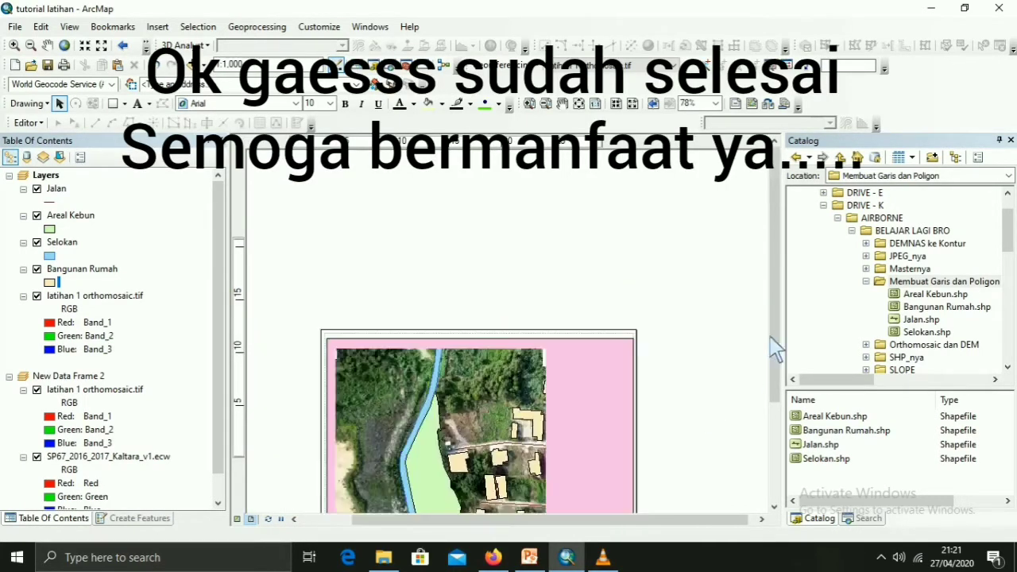
scroll(785, 369, down, 1)
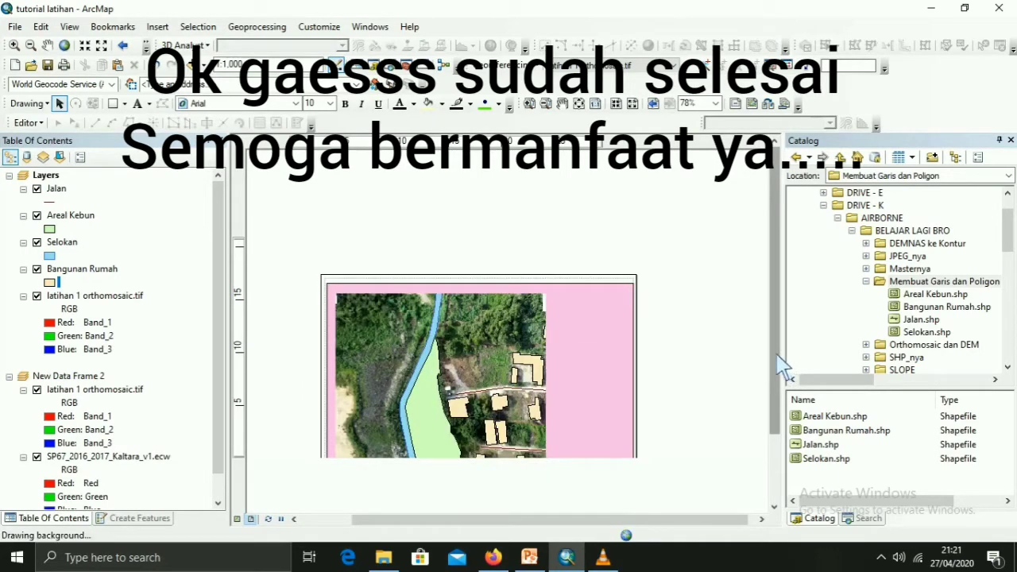